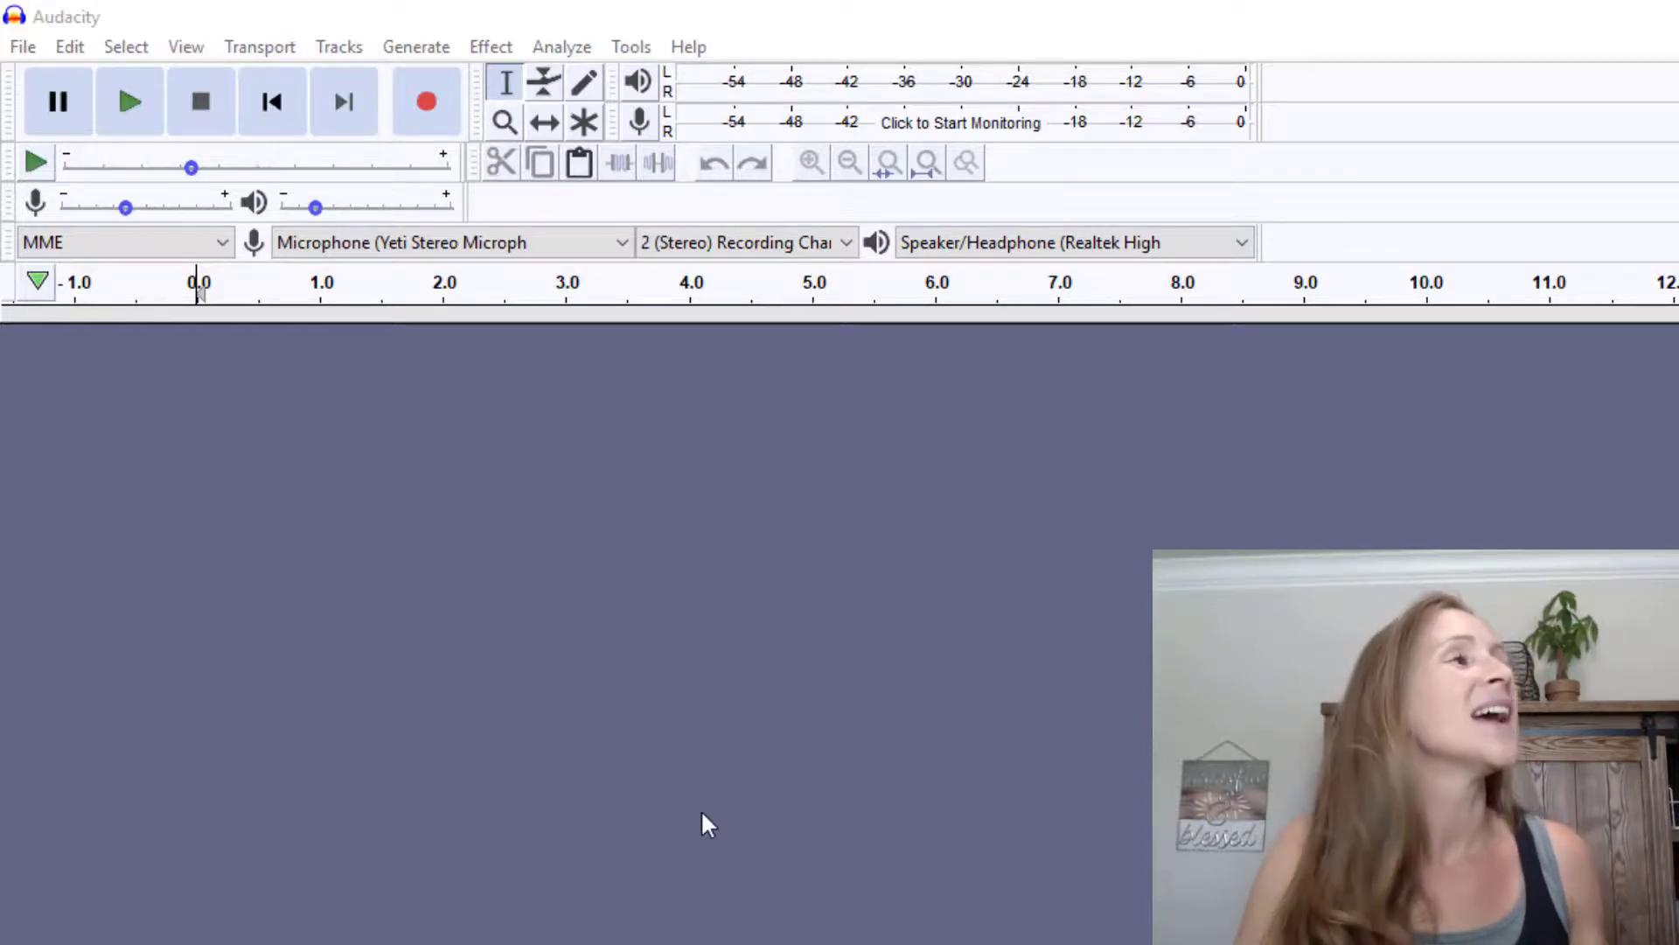
Open the Import Audio dialog and cancel it, then show the File > Recent Files list
{"action": "left_click", "coordinate": [23, 47]}
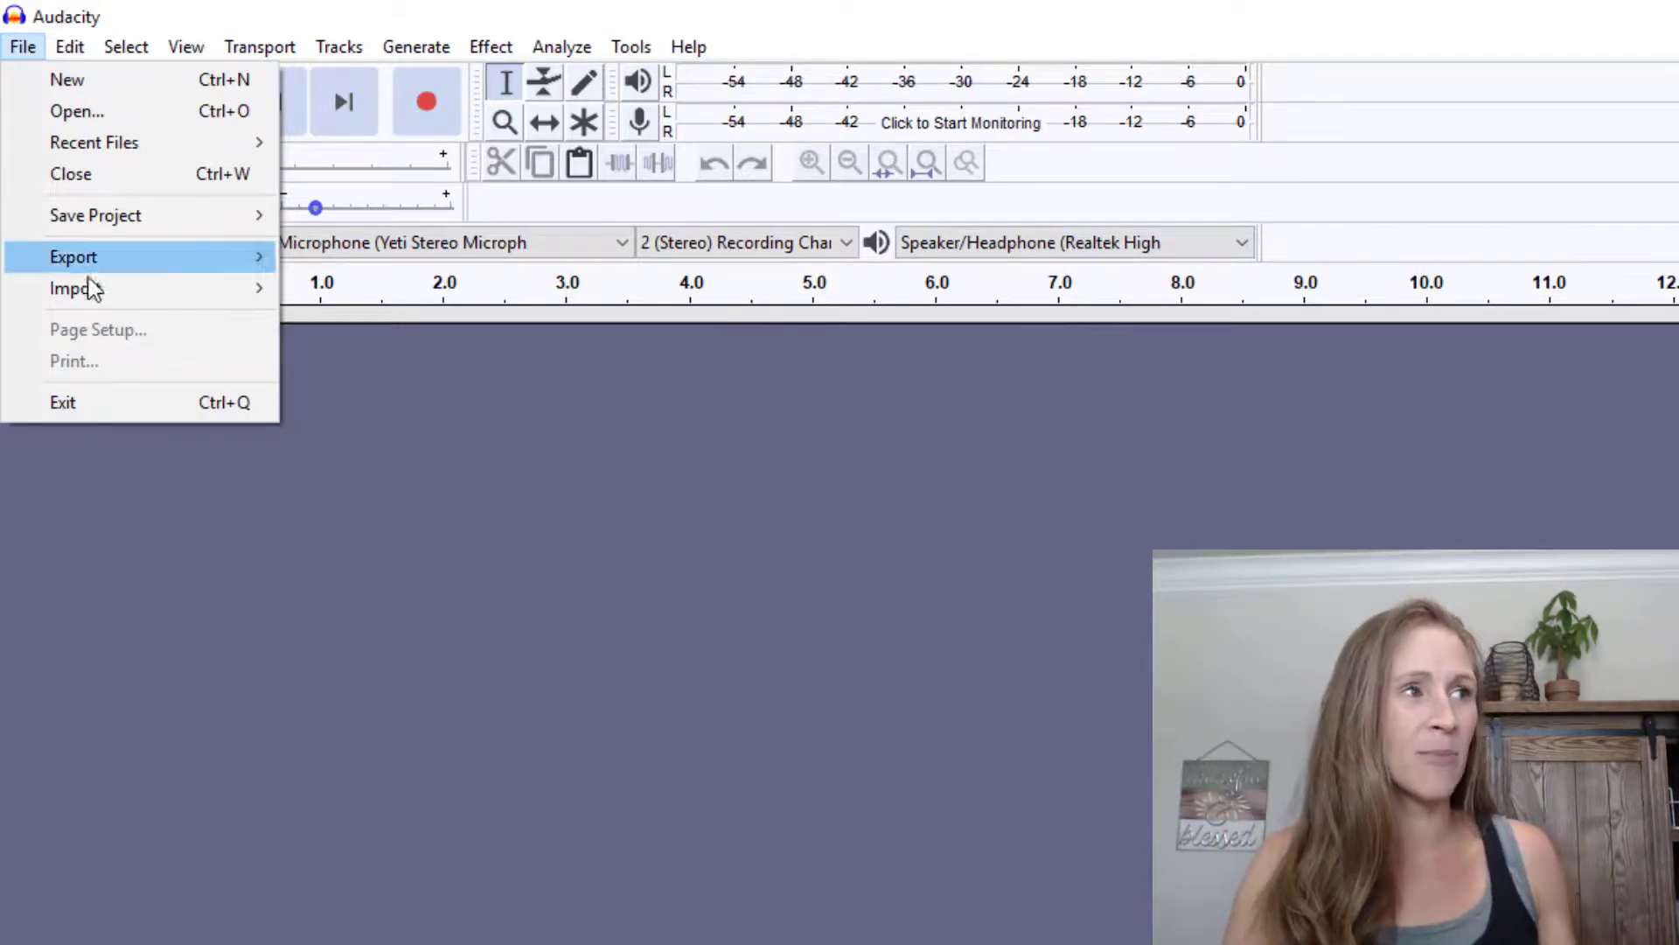
{"action": "mouse_move", "coordinate": [102, 297]}
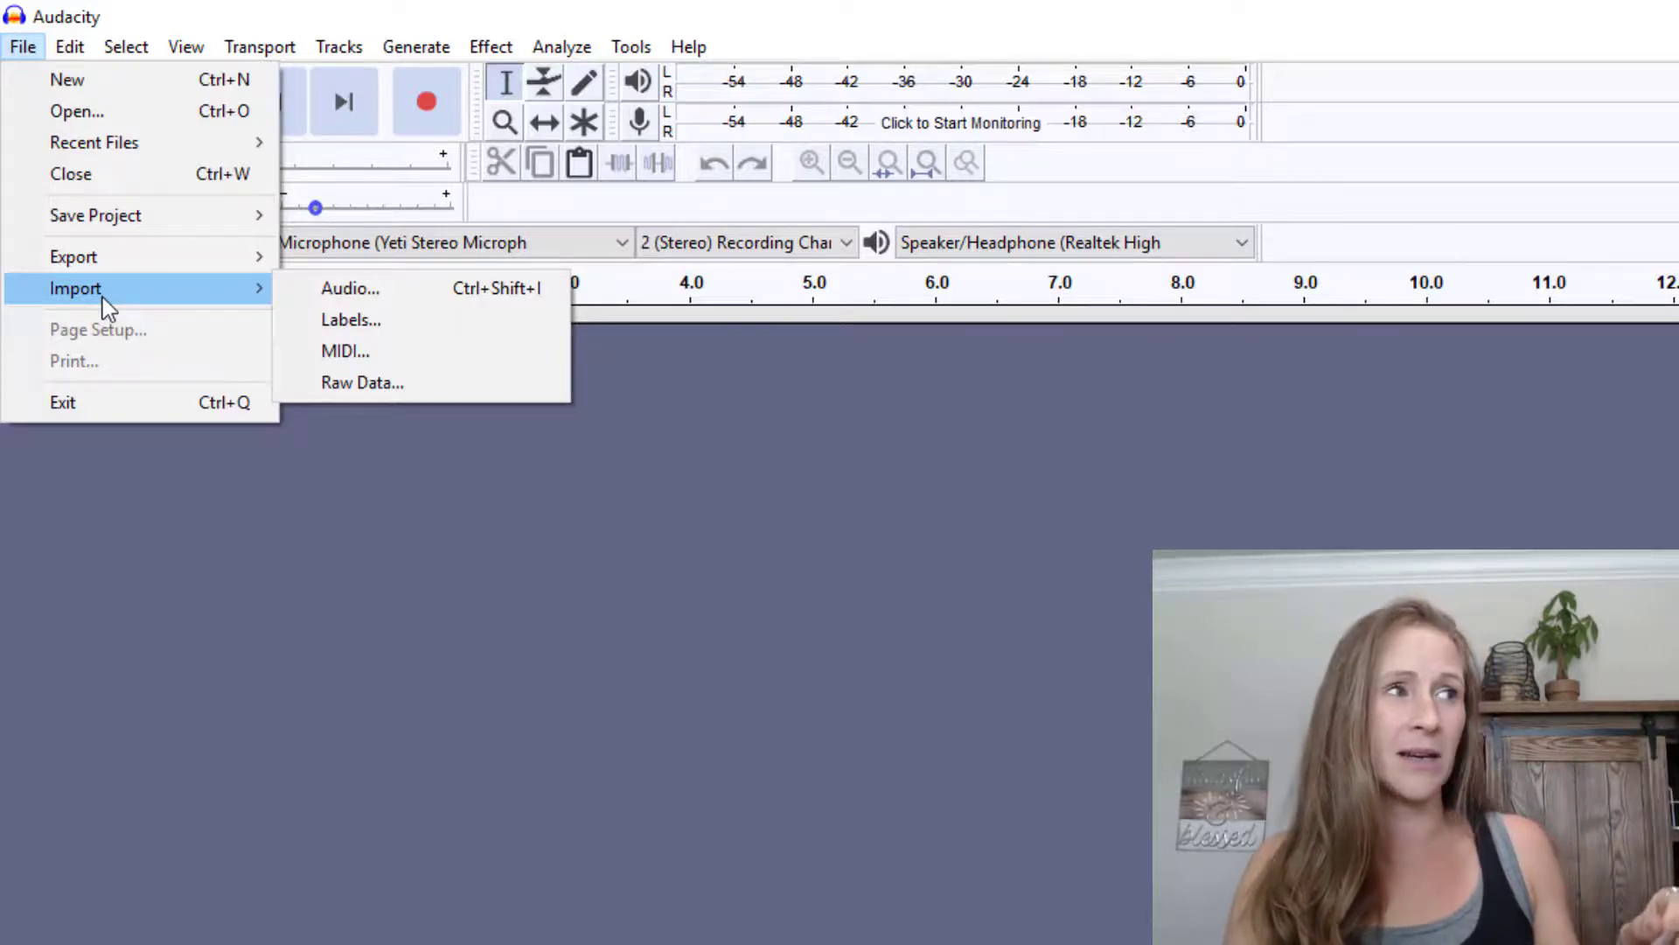
{"action": "left_click", "coordinate": [350, 290]}
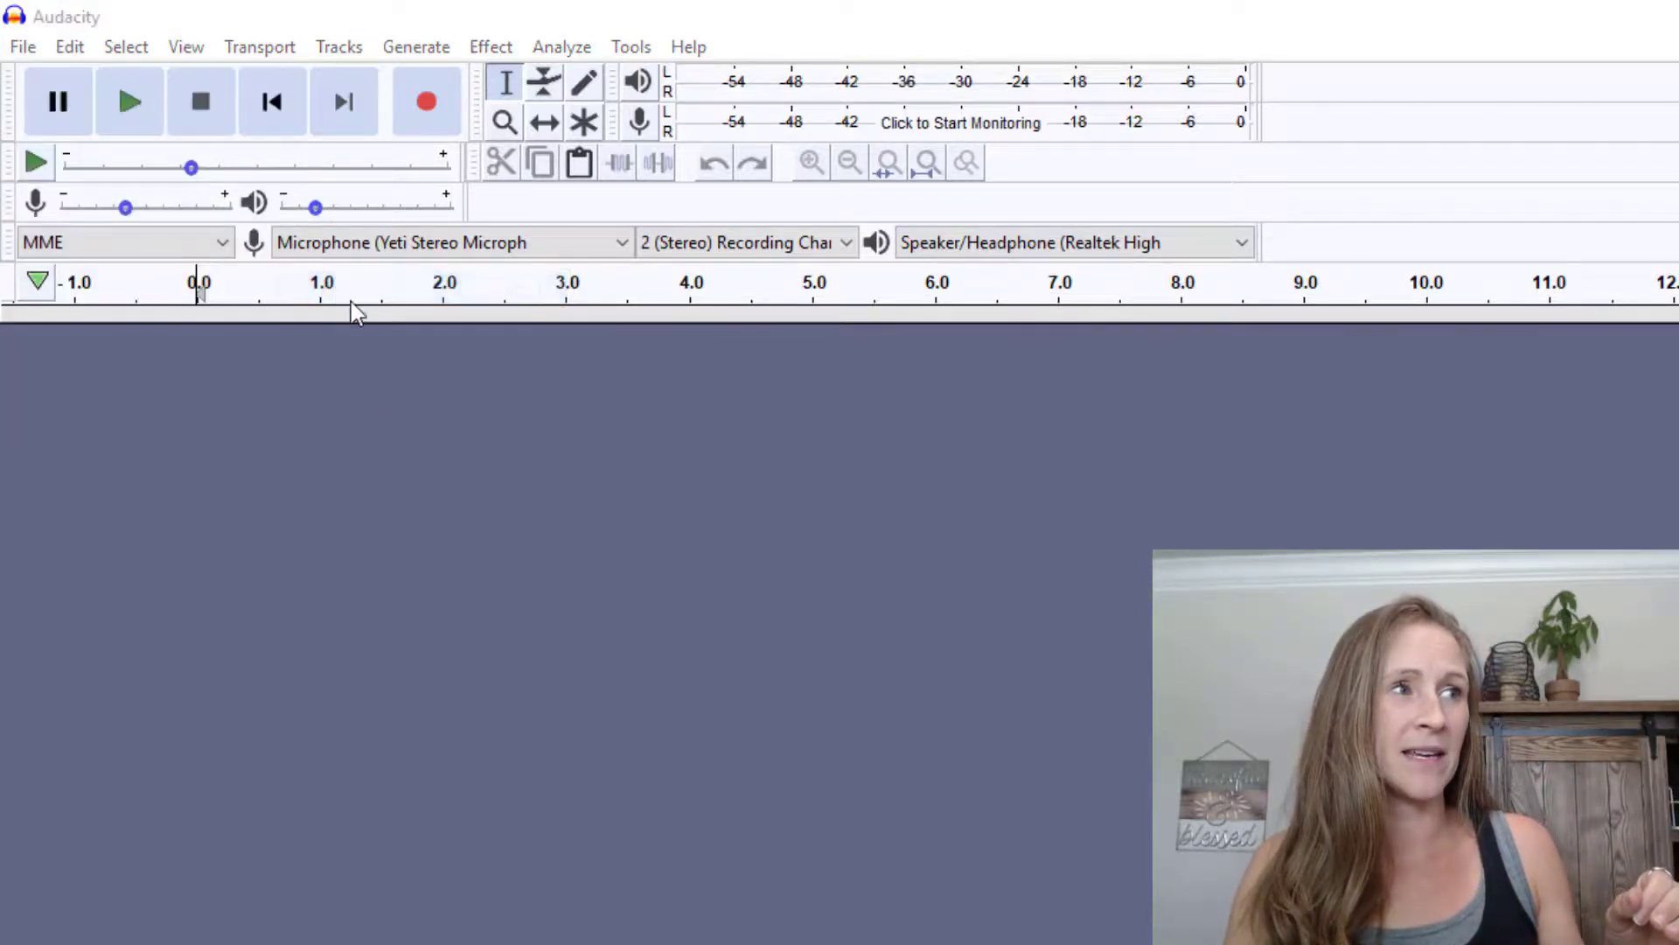
{"action": "left_click", "coordinate": [1678, 22]}
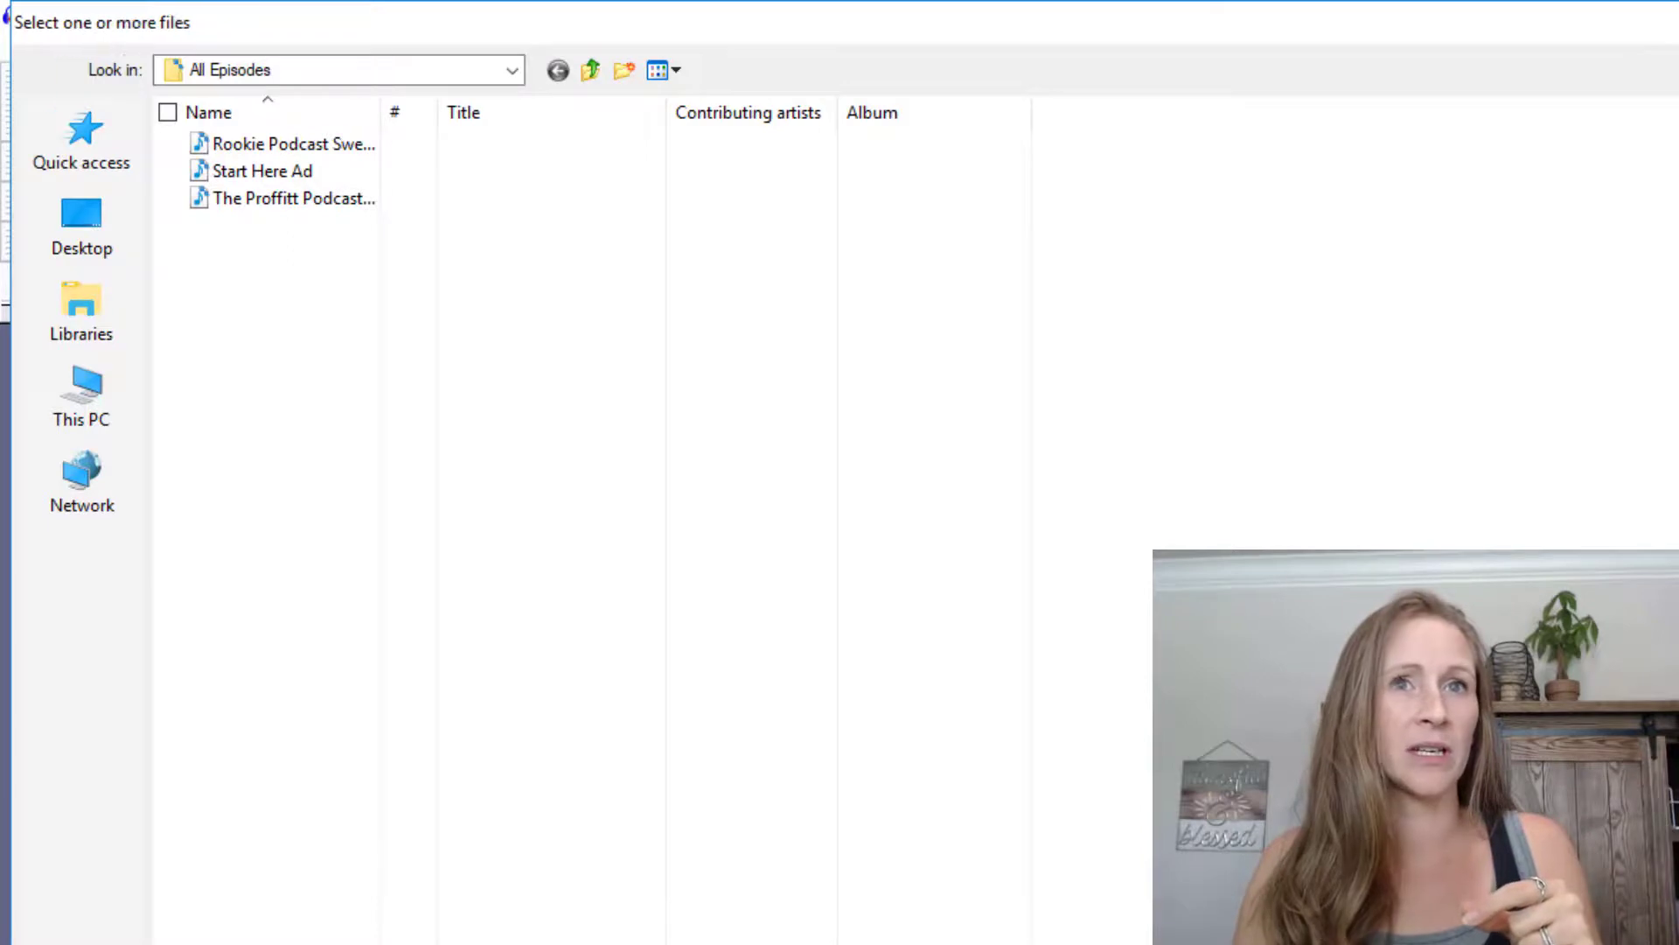
{"action": "left_click", "coordinate": [23, 47]}
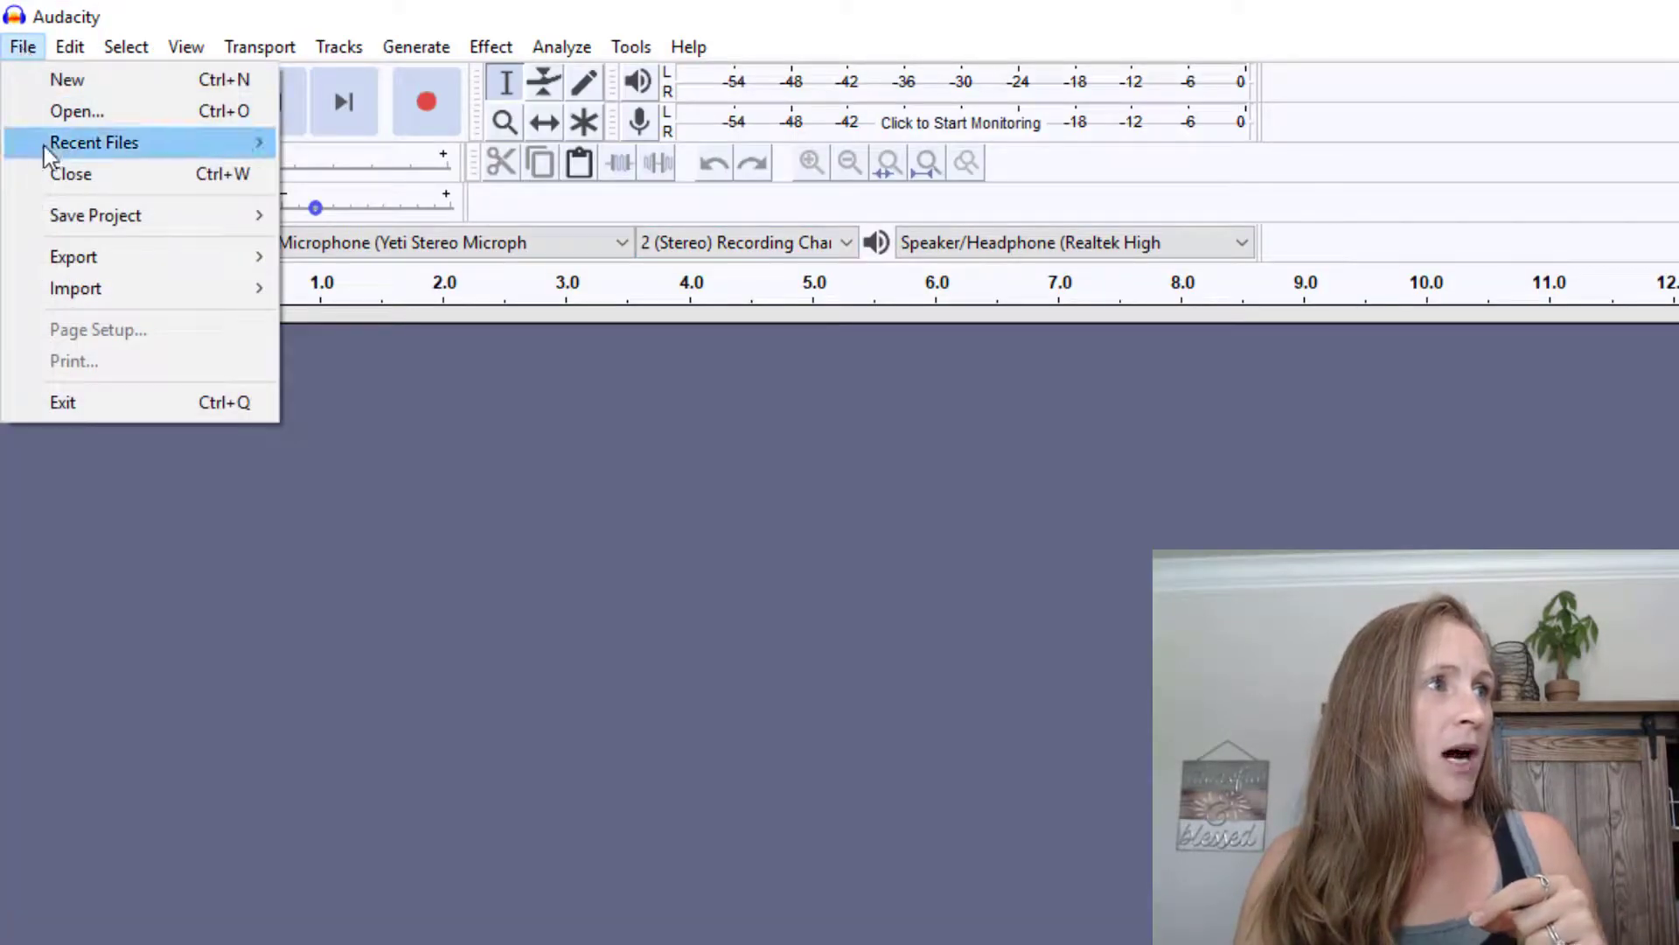
{"action": "mouse_move", "coordinate": [63, 149]}
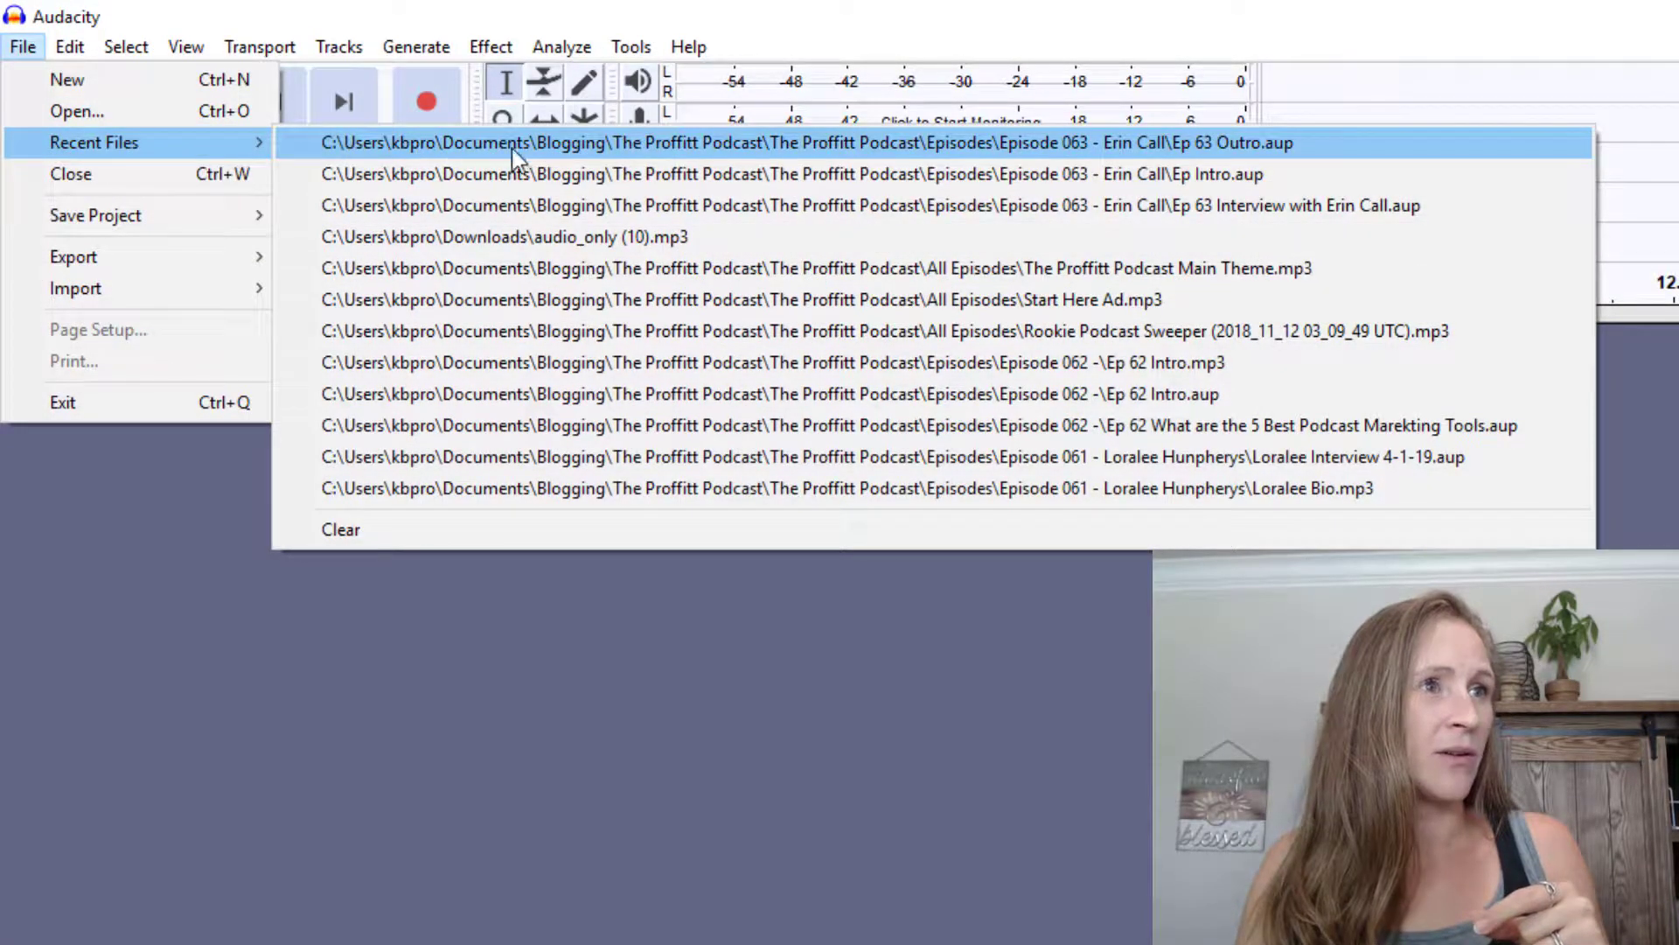
Open the Ep 63 Interview project from Recent Files and zoom out twice to show the whole track
{"action": "left_click", "coordinate": [725, 206]}
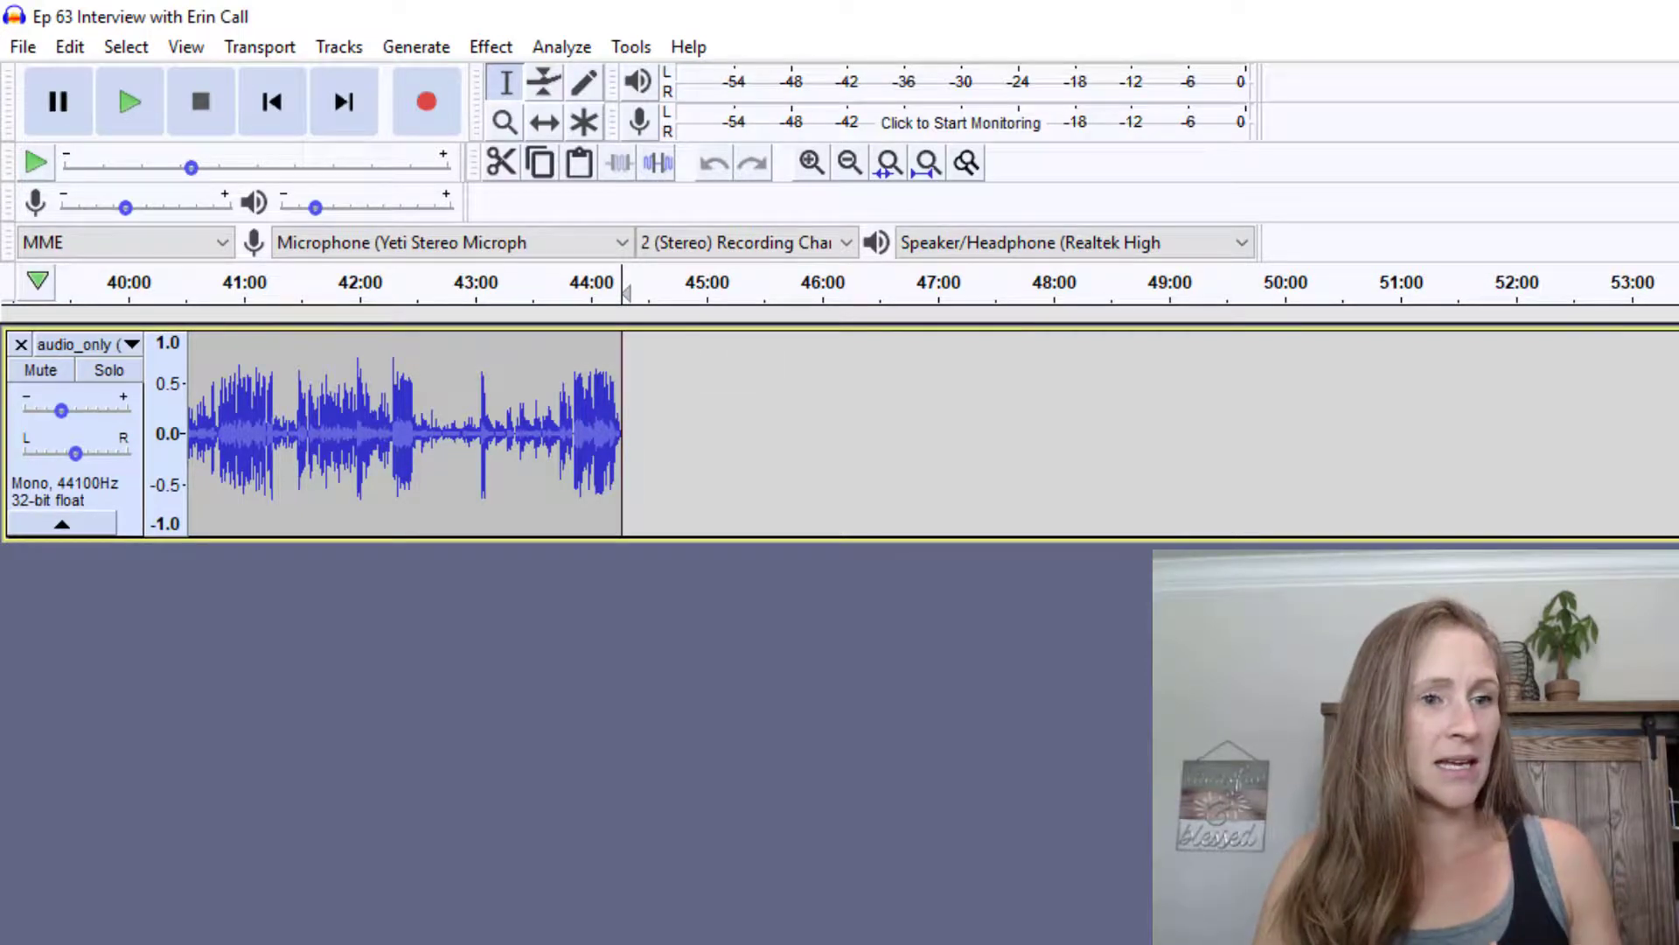
{"action": "scroll", "coordinate": [932, 433], "scroll_direction": "left", "scroll_amount": 15}
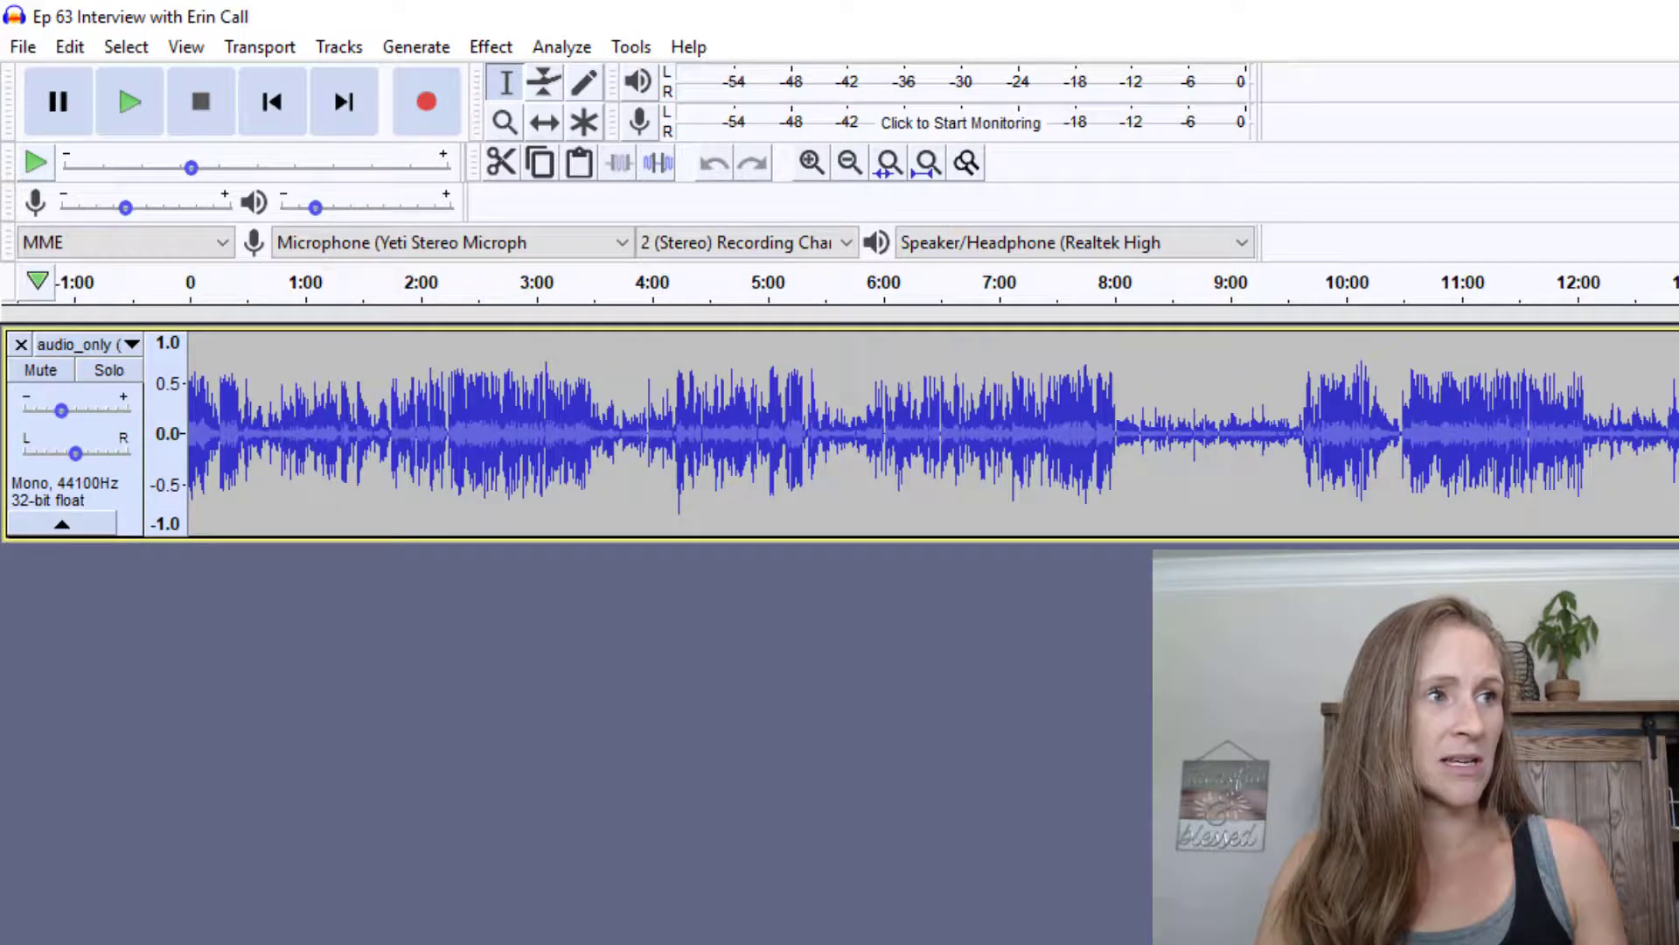
{"action": "left_click", "coordinate": [849, 163]}
{"action": "left_click", "coordinate": [849, 163]}
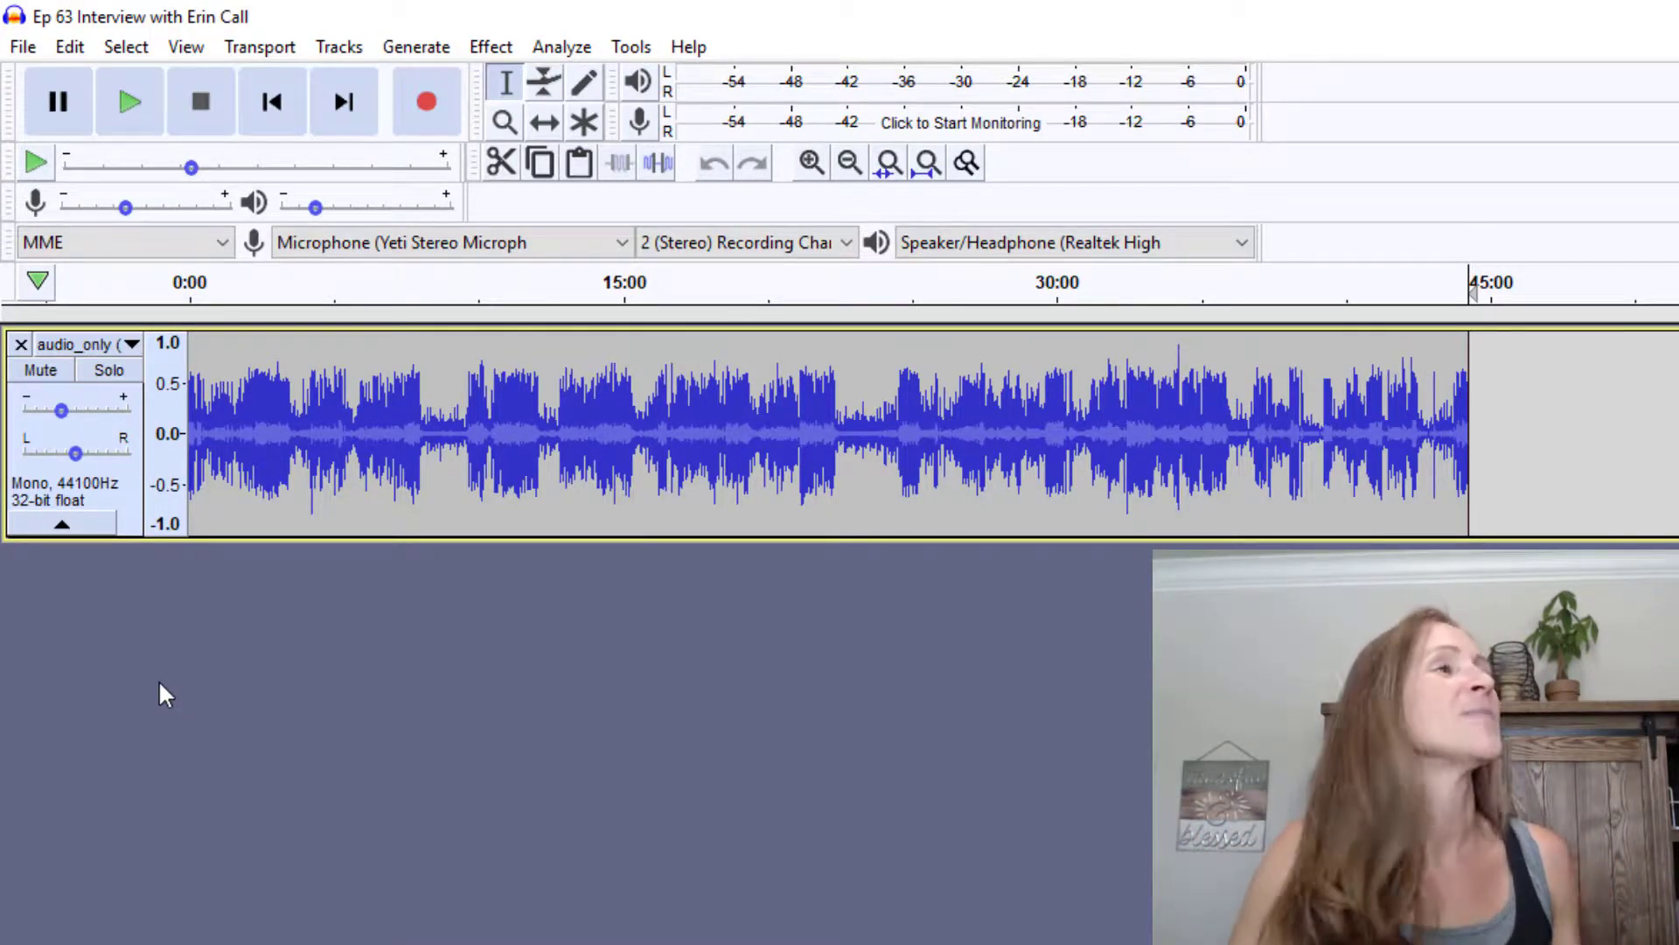
Import the Ep 63 Intro and Ep 63 Outro MP3s together as new tracks
{"action": "left_click", "coordinate": [21, 52]}
{"action": "mouse_move", "coordinate": [168, 281]}
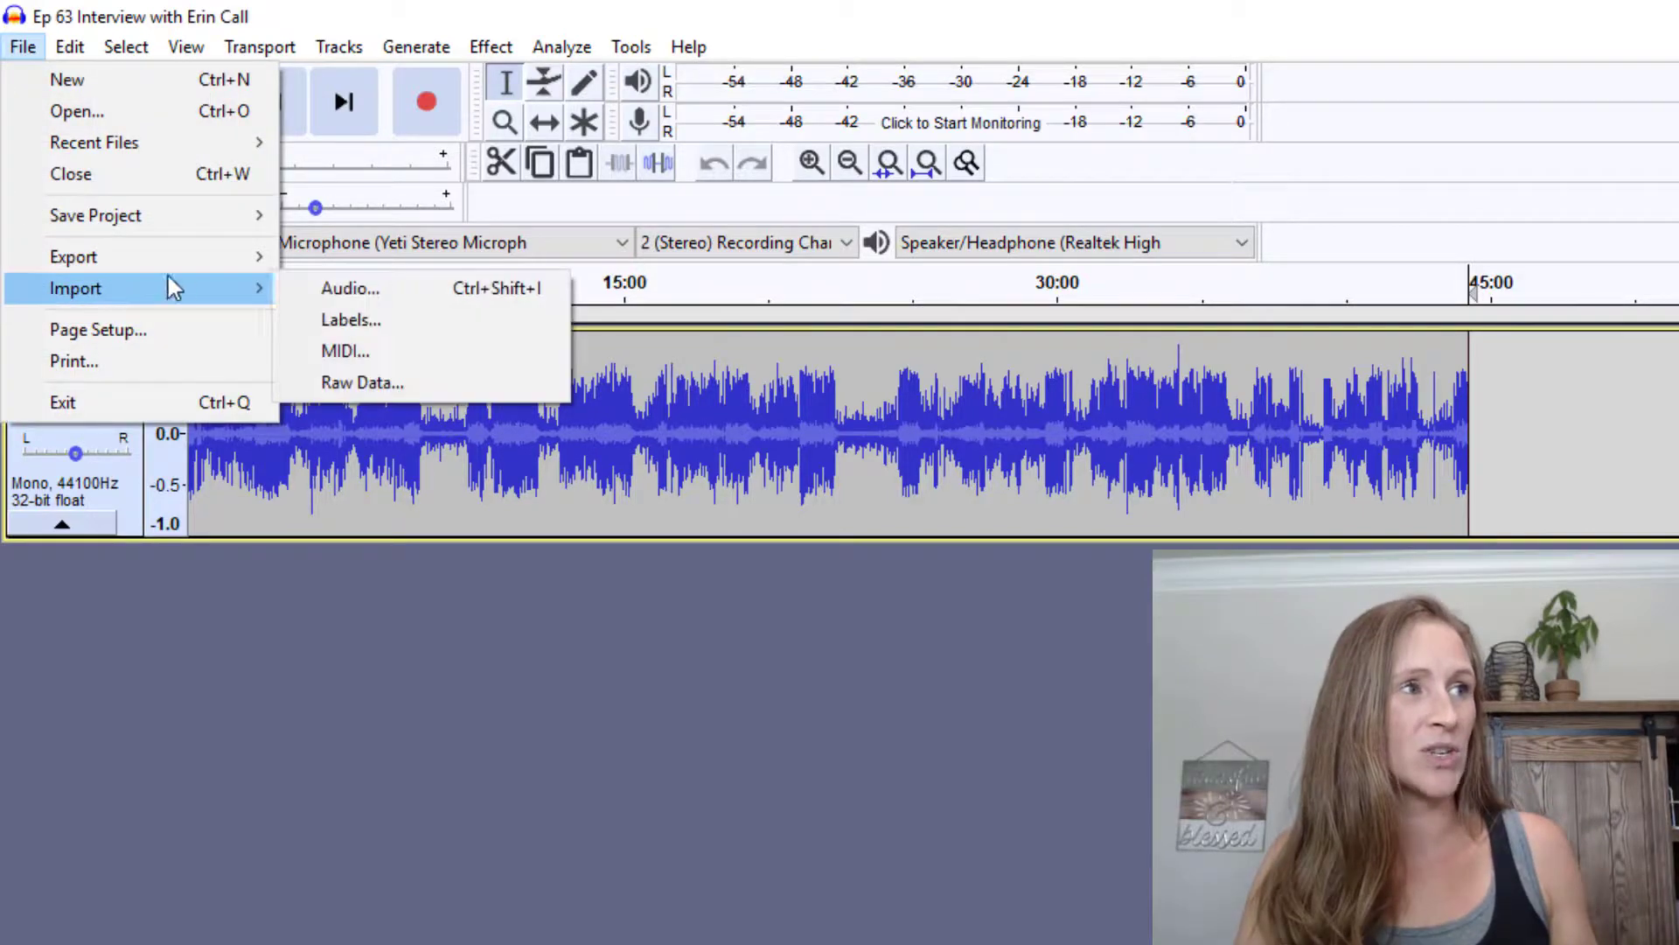
{"action": "left_click", "coordinate": [285, 287]}
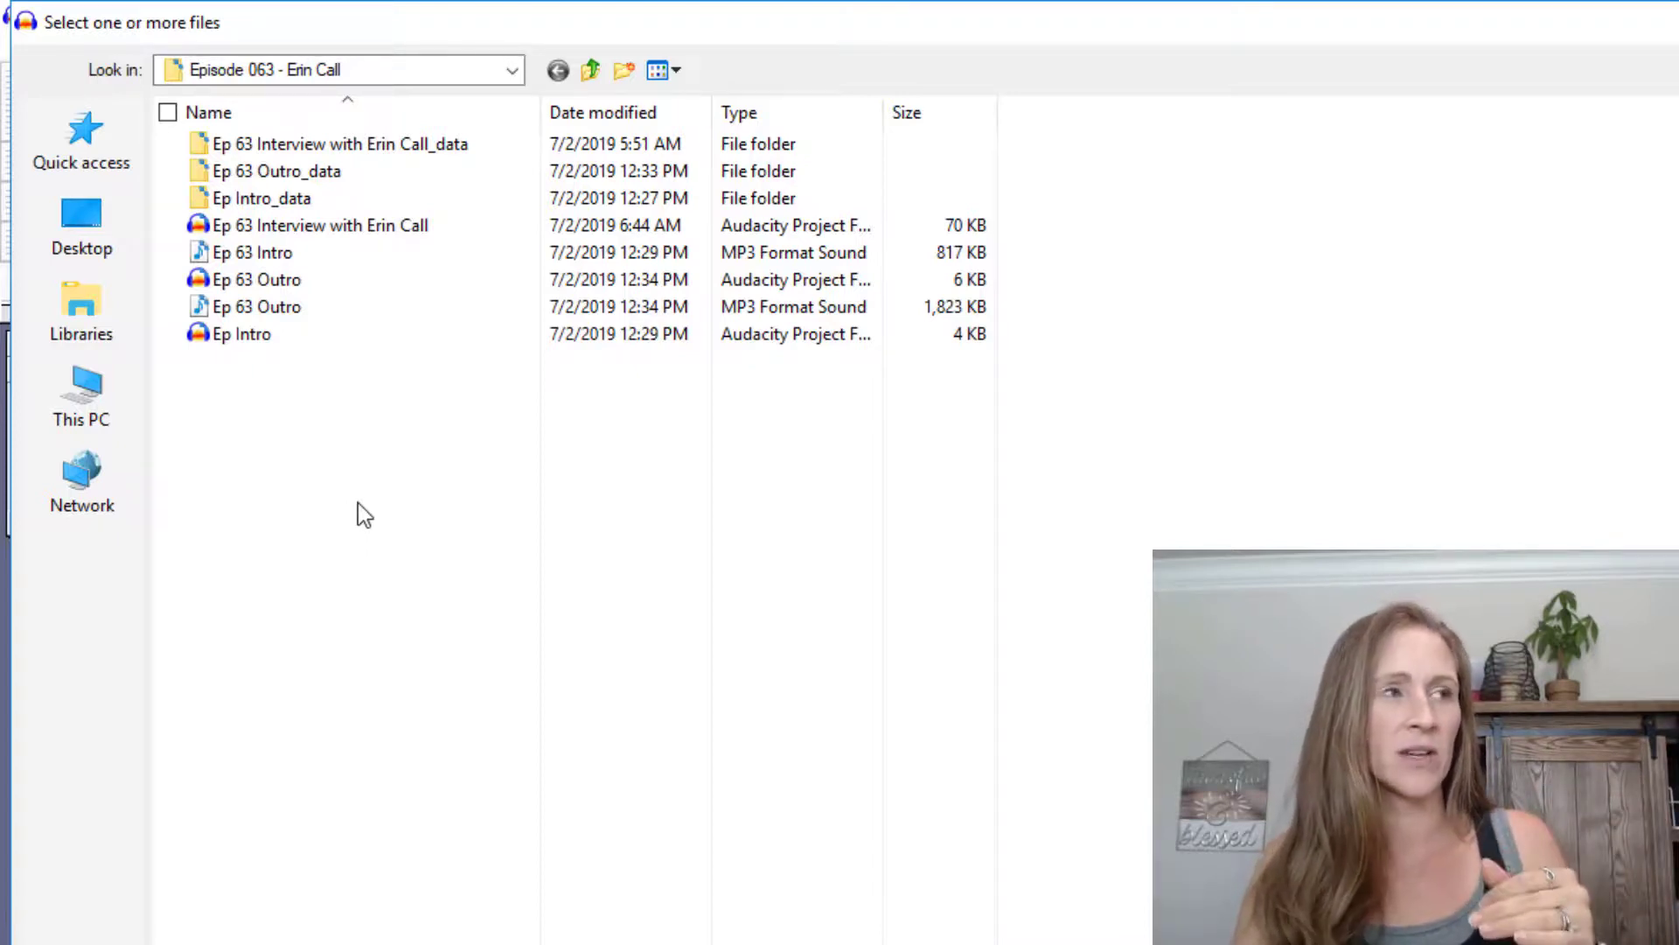
{"action": "left_click", "coordinate": [289, 255]}
{"action": "left_click", "coordinate": [308, 316], "text": "ctrl"}
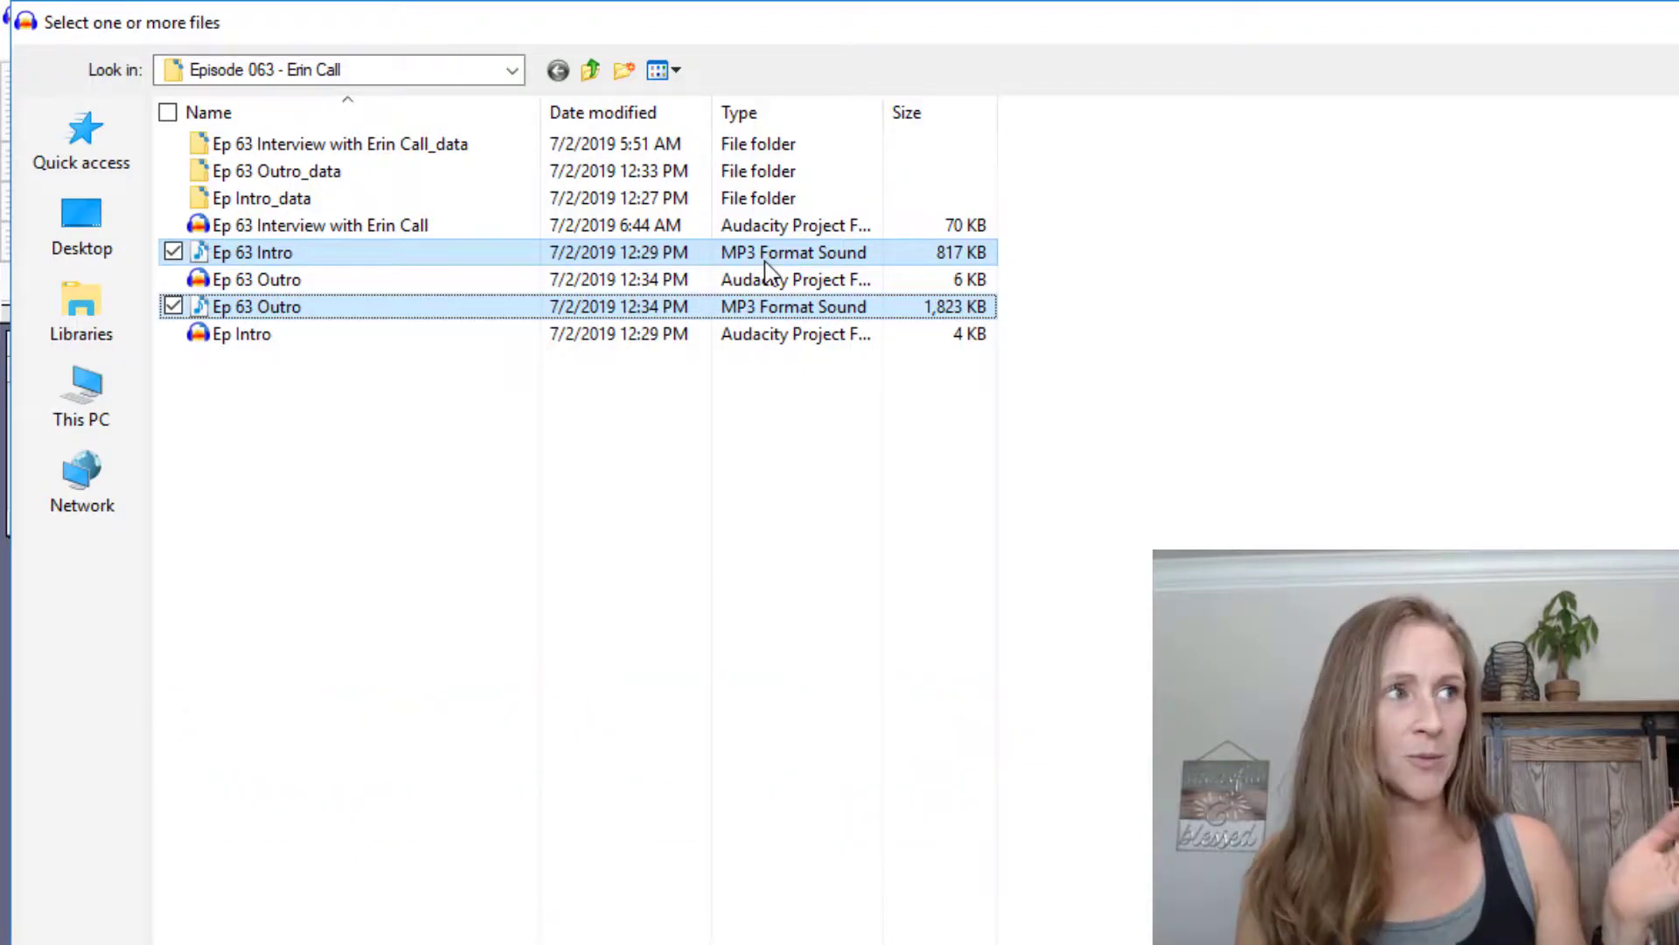
{"action": "key", "text": "Return"}
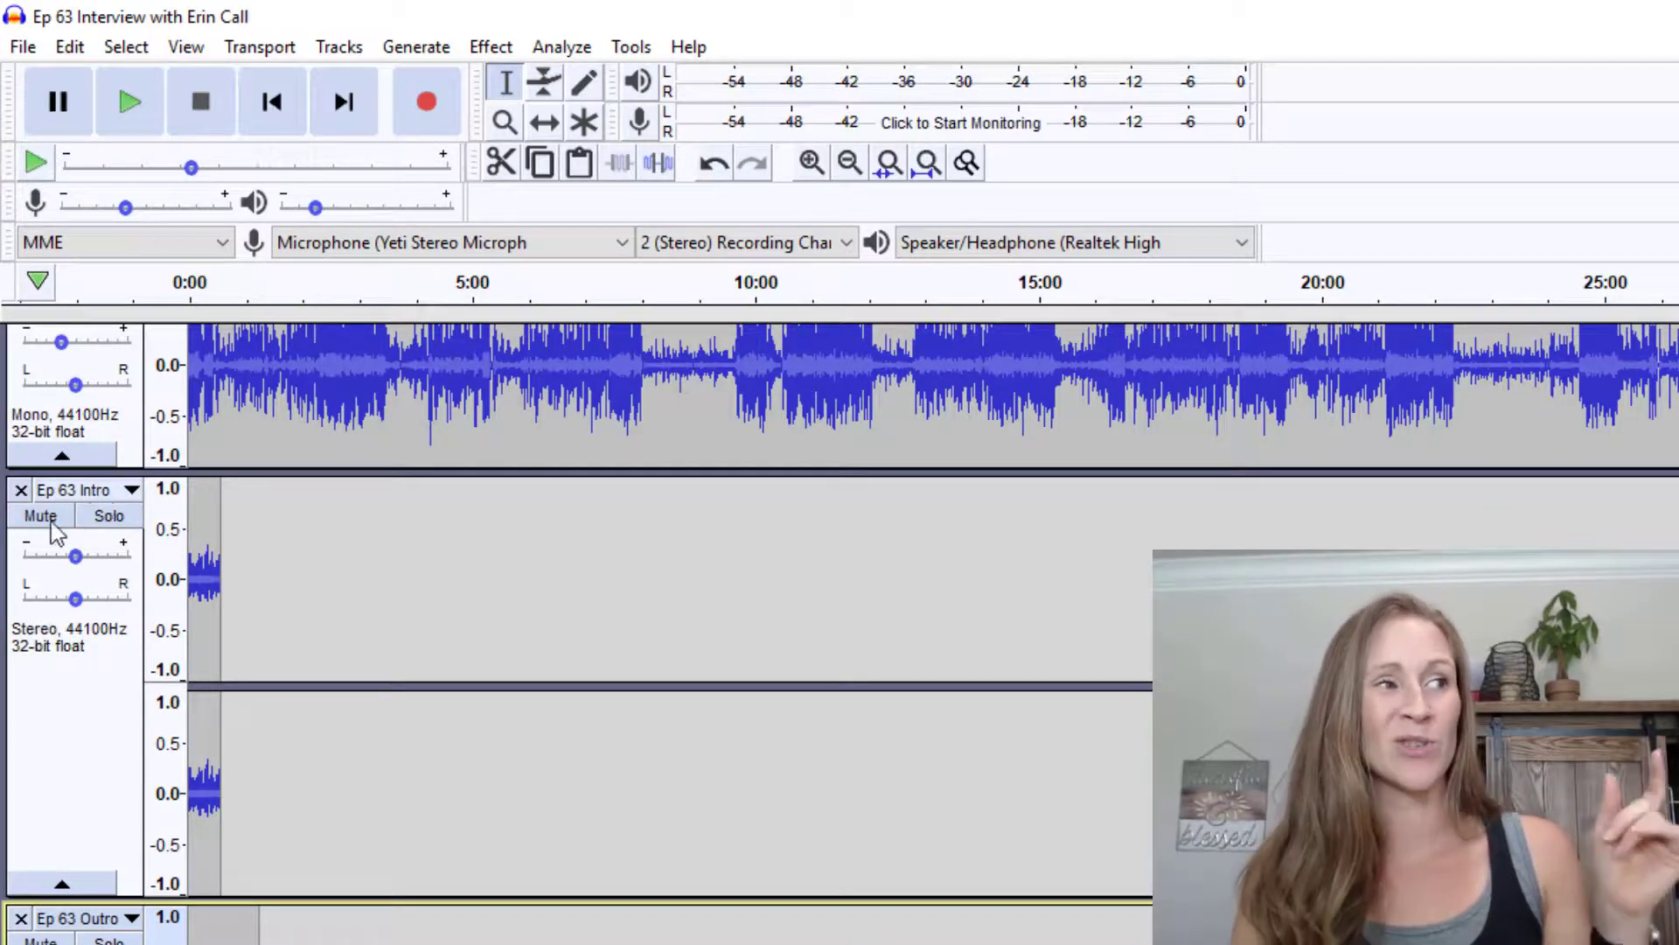
Import all three clips from The Proffitt Podcast > All Episodes folder, including Start Here Ad
{"action": "left_click", "coordinate": [33, 55]}
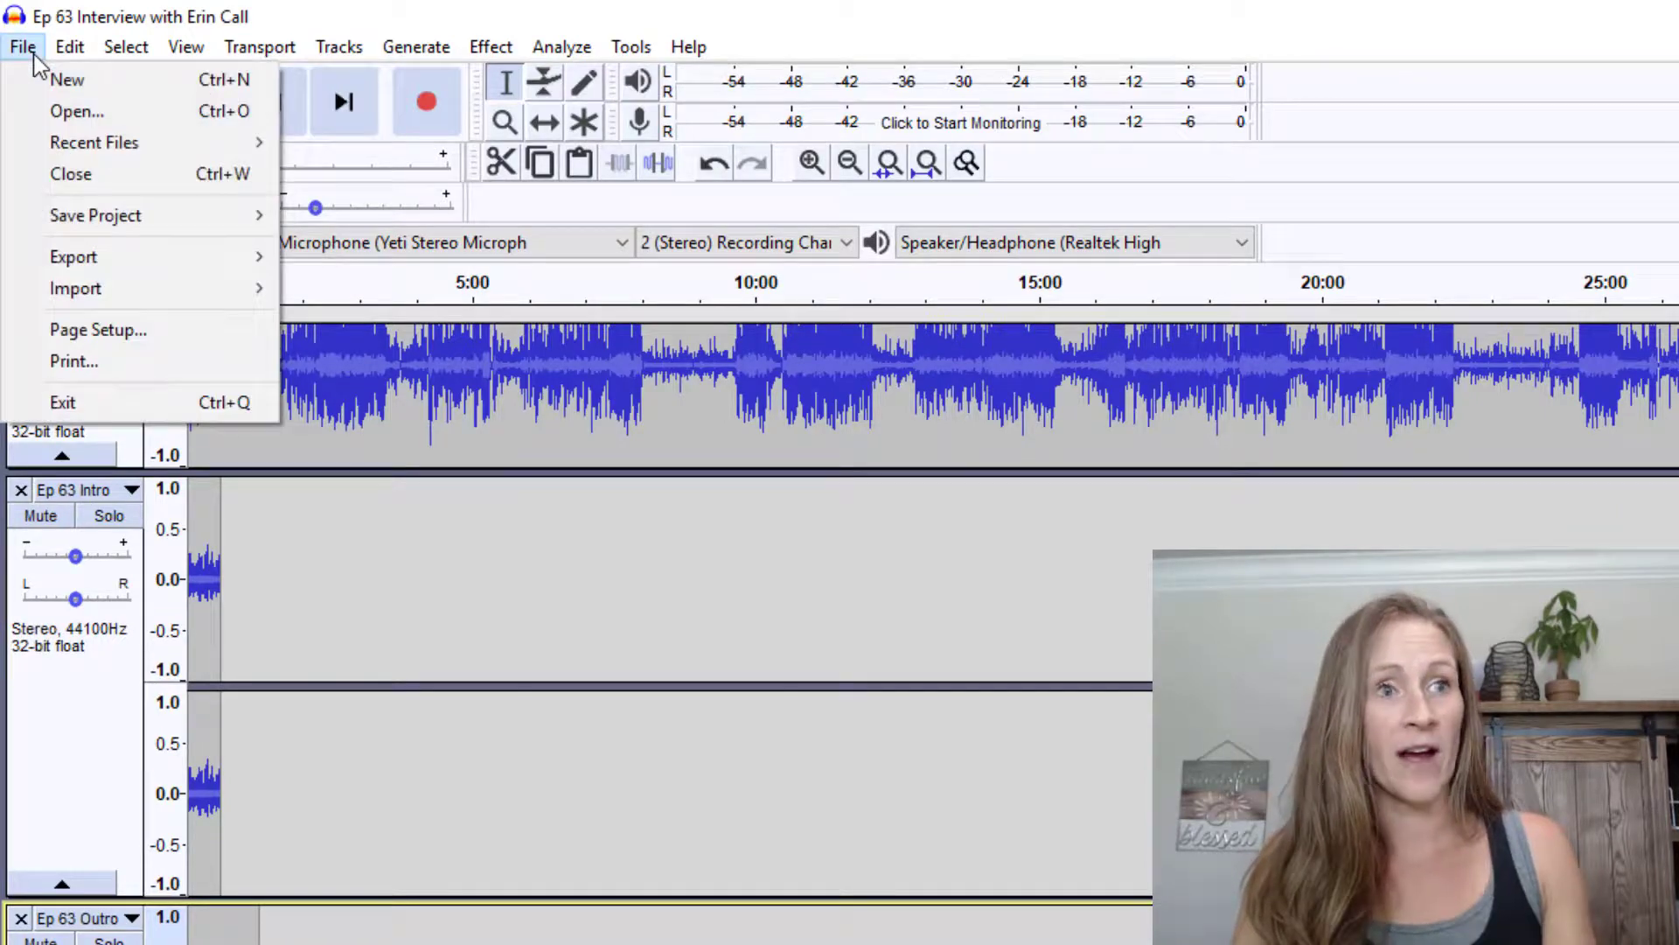
{"action": "mouse_move", "coordinate": [65, 302]}
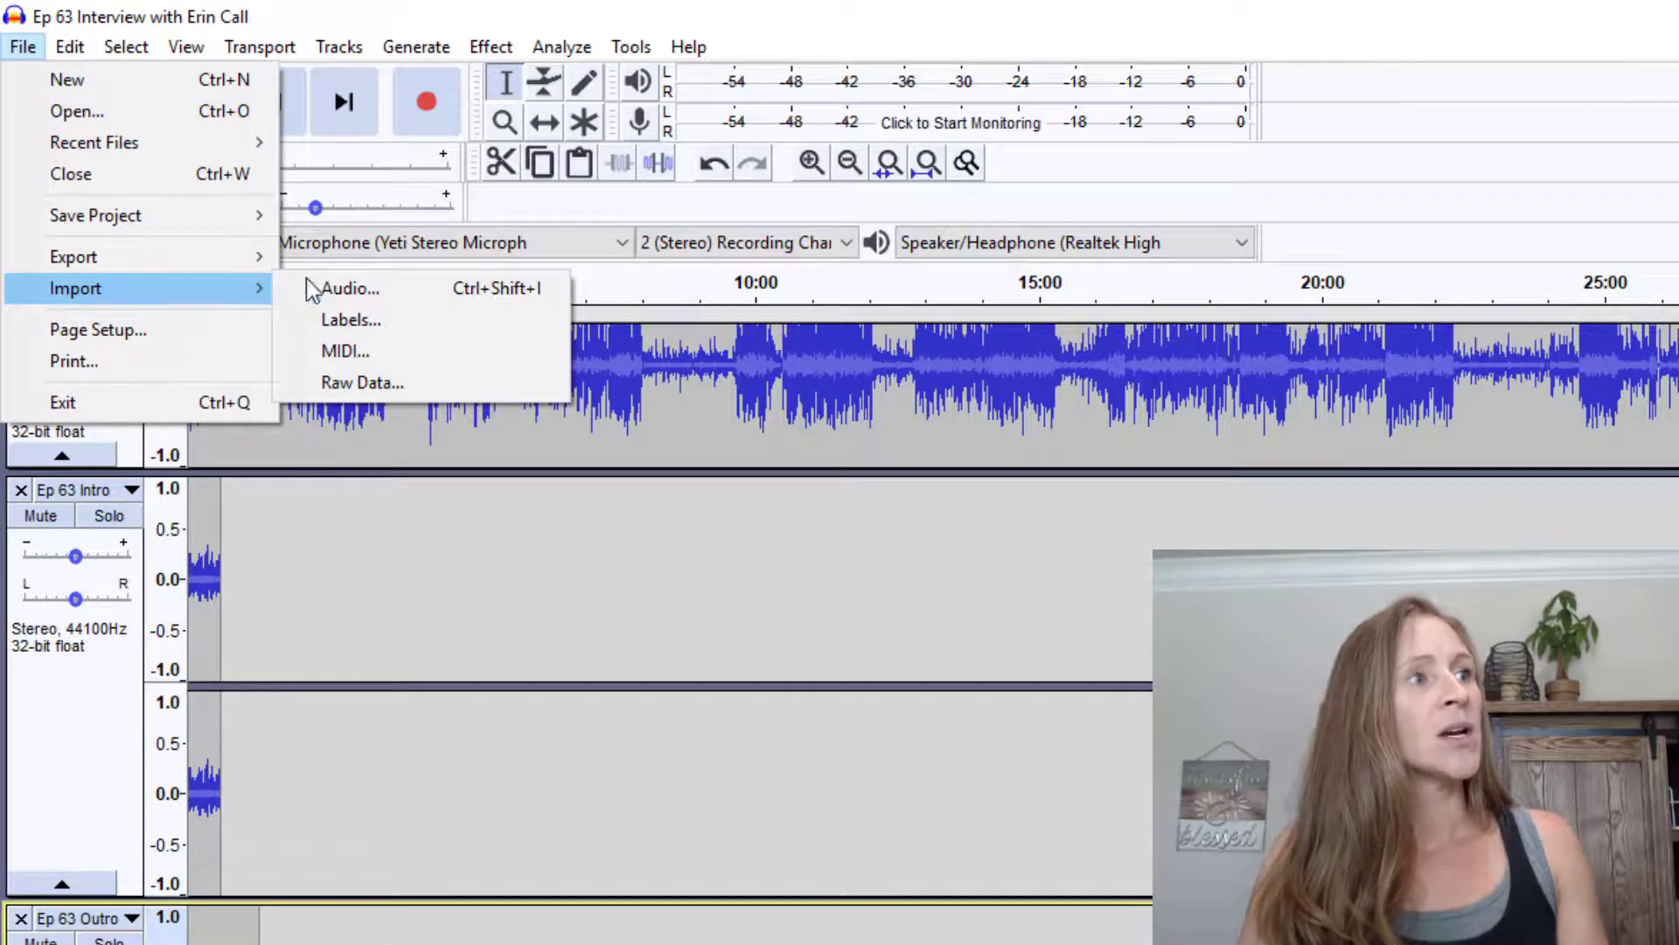
{"action": "left_click", "coordinate": [337, 292]}
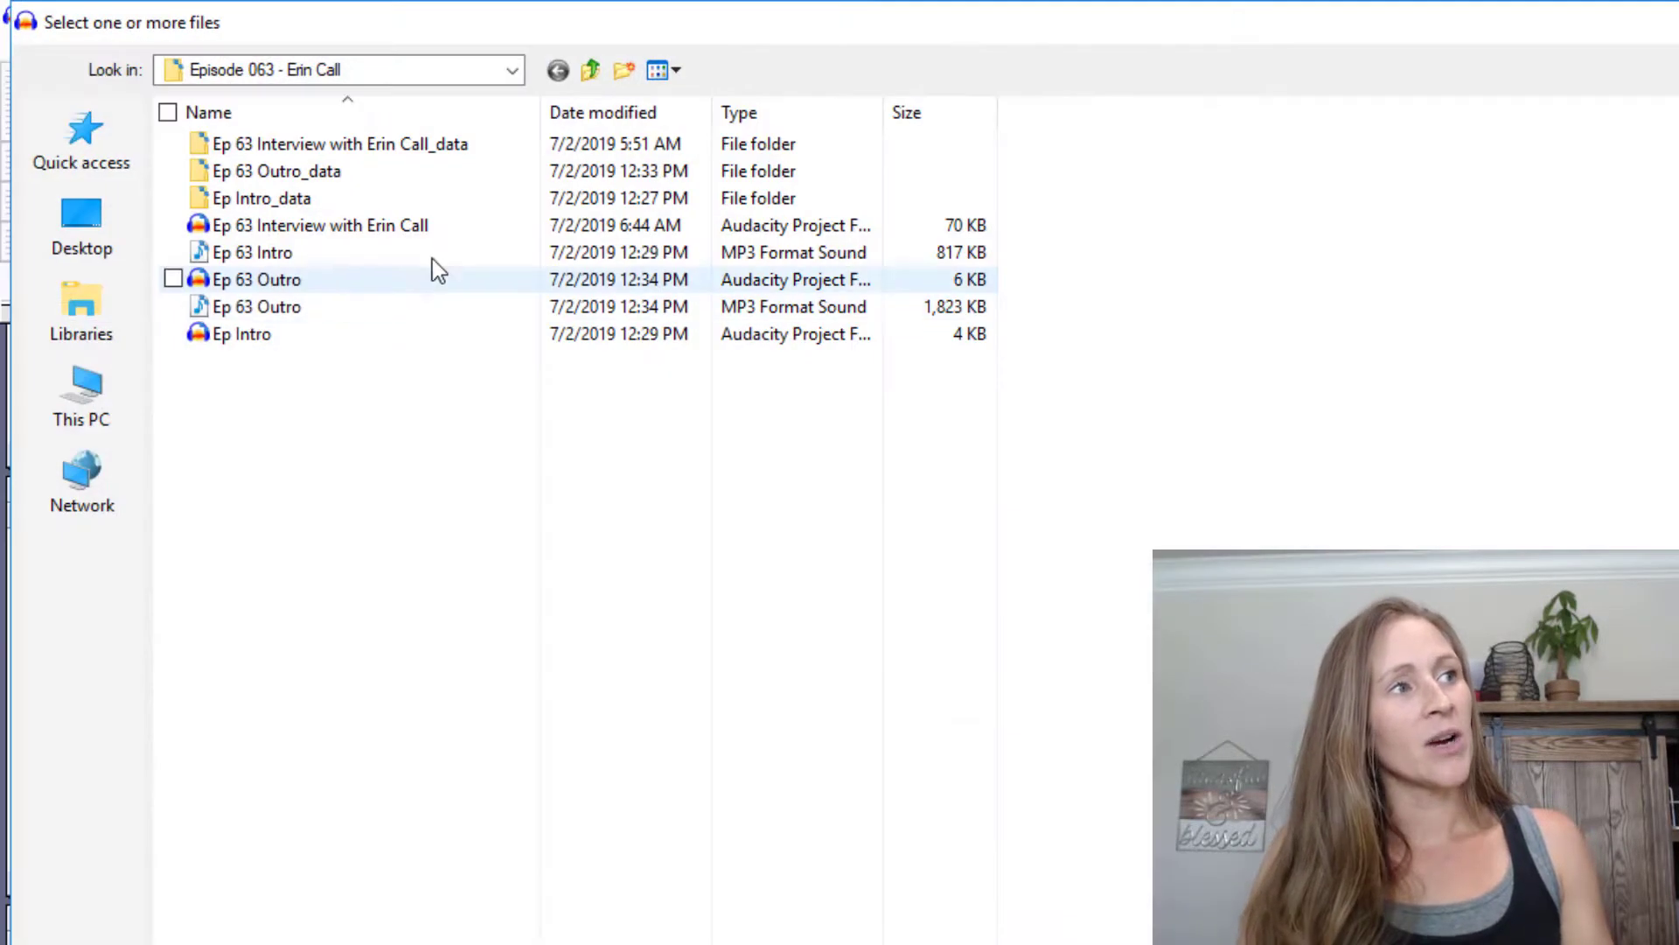
{"action": "left_click", "coordinate": [589, 71]}
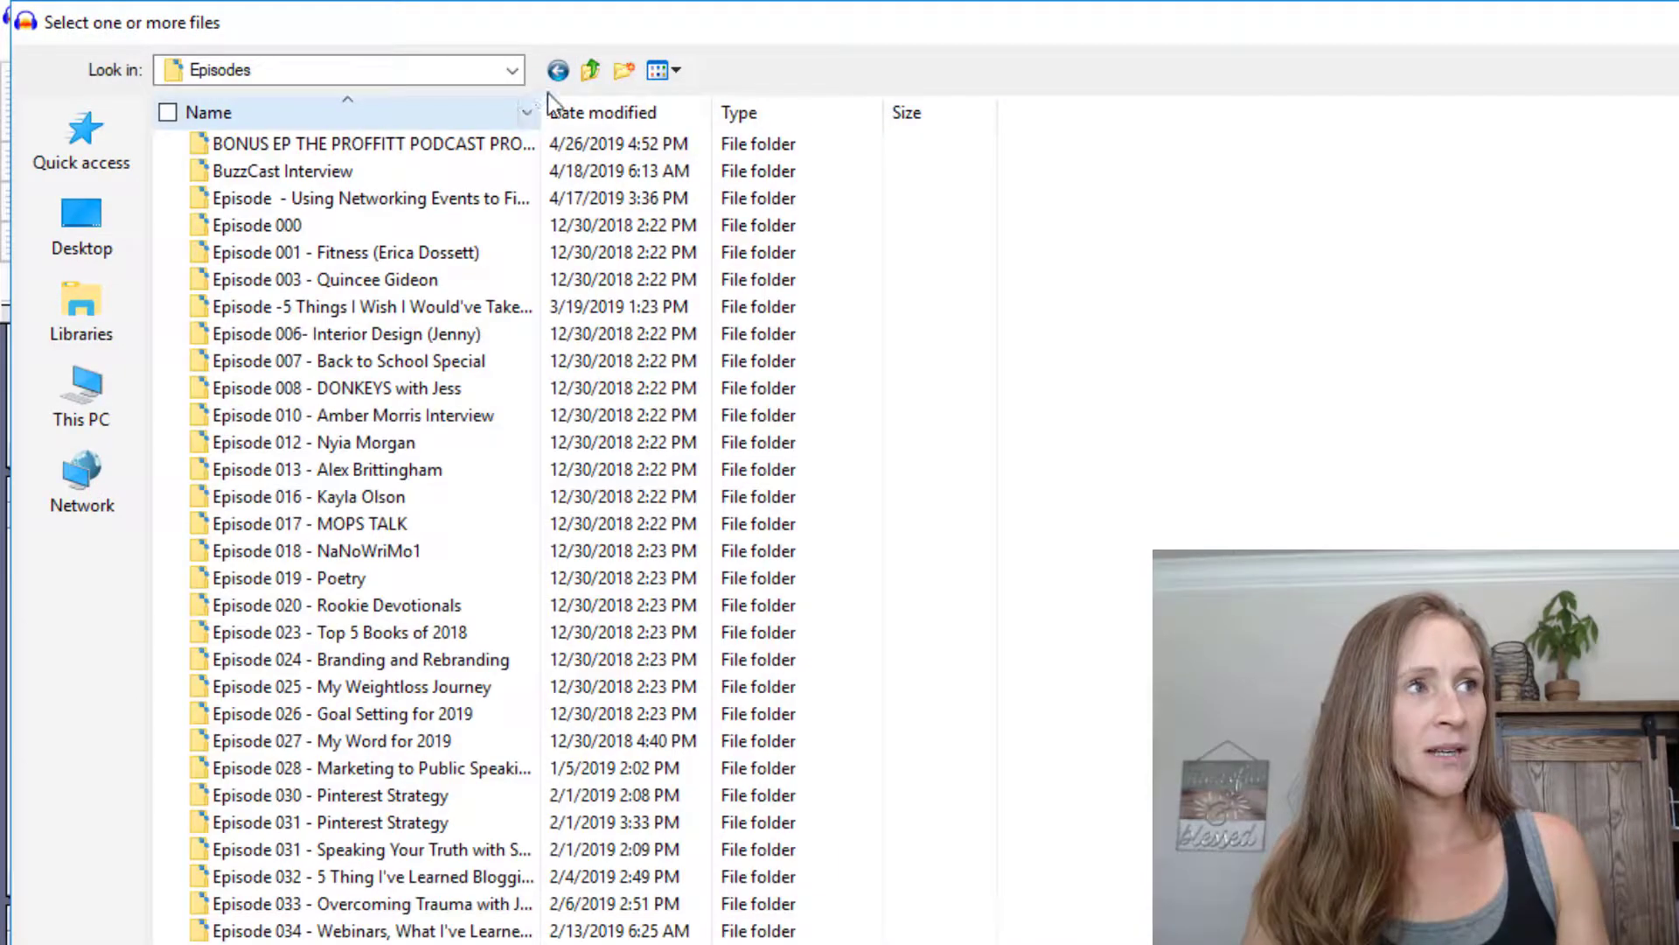
{"action": "left_click", "coordinate": [588, 71]}
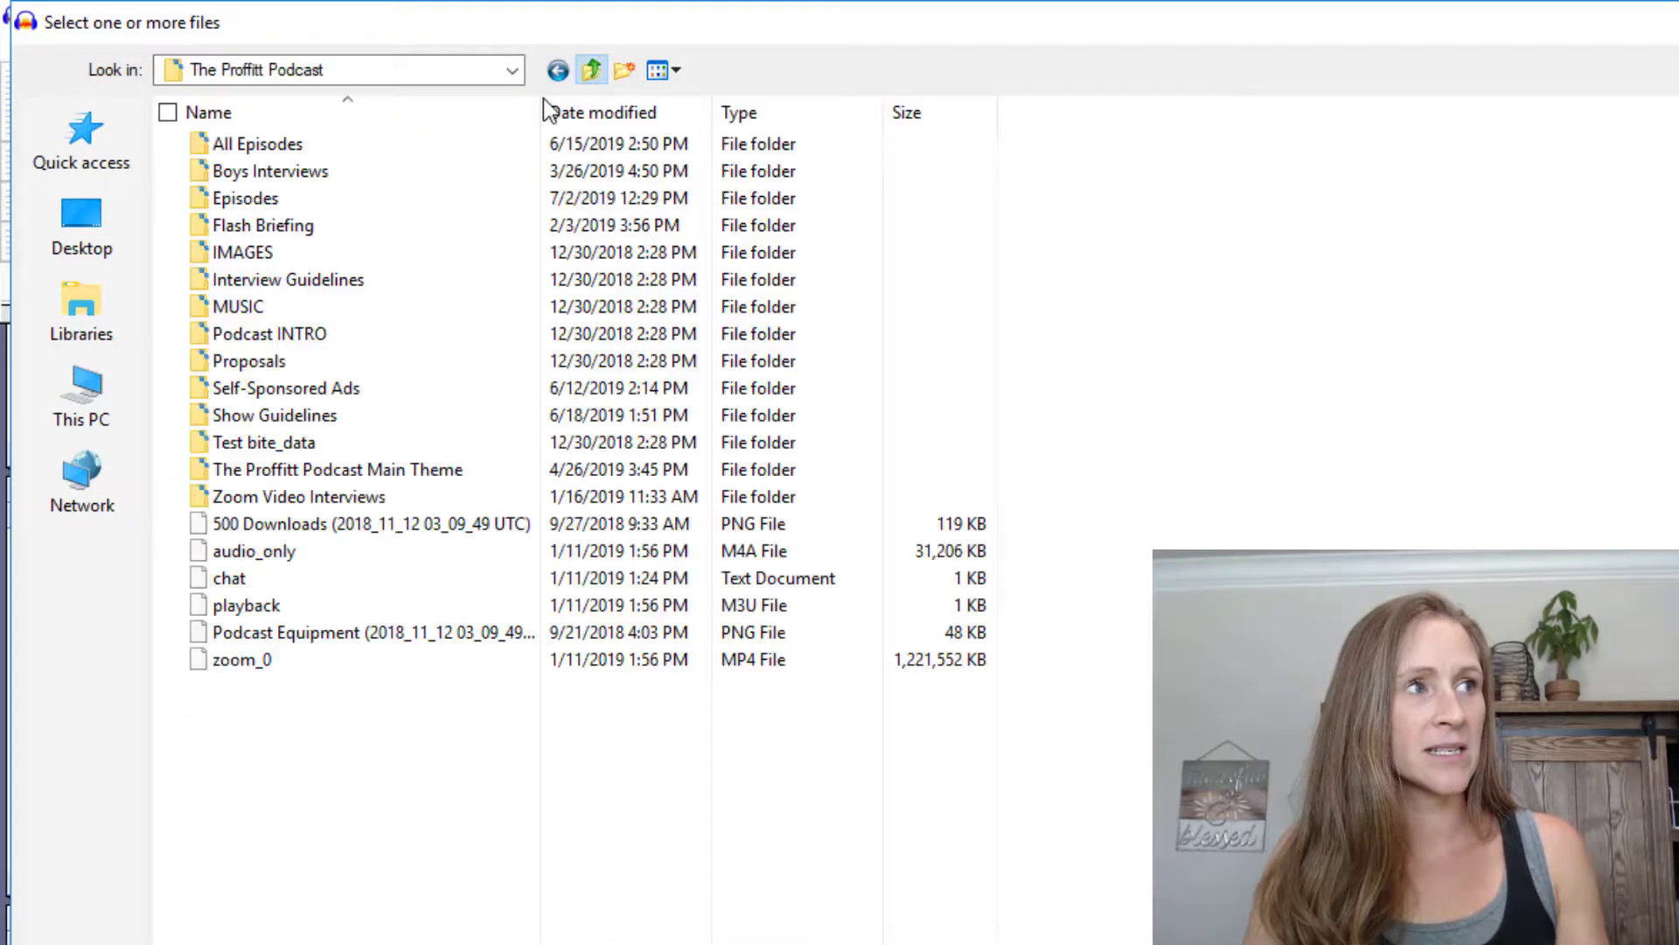
{"action": "double_click", "coordinate": [331, 145]}
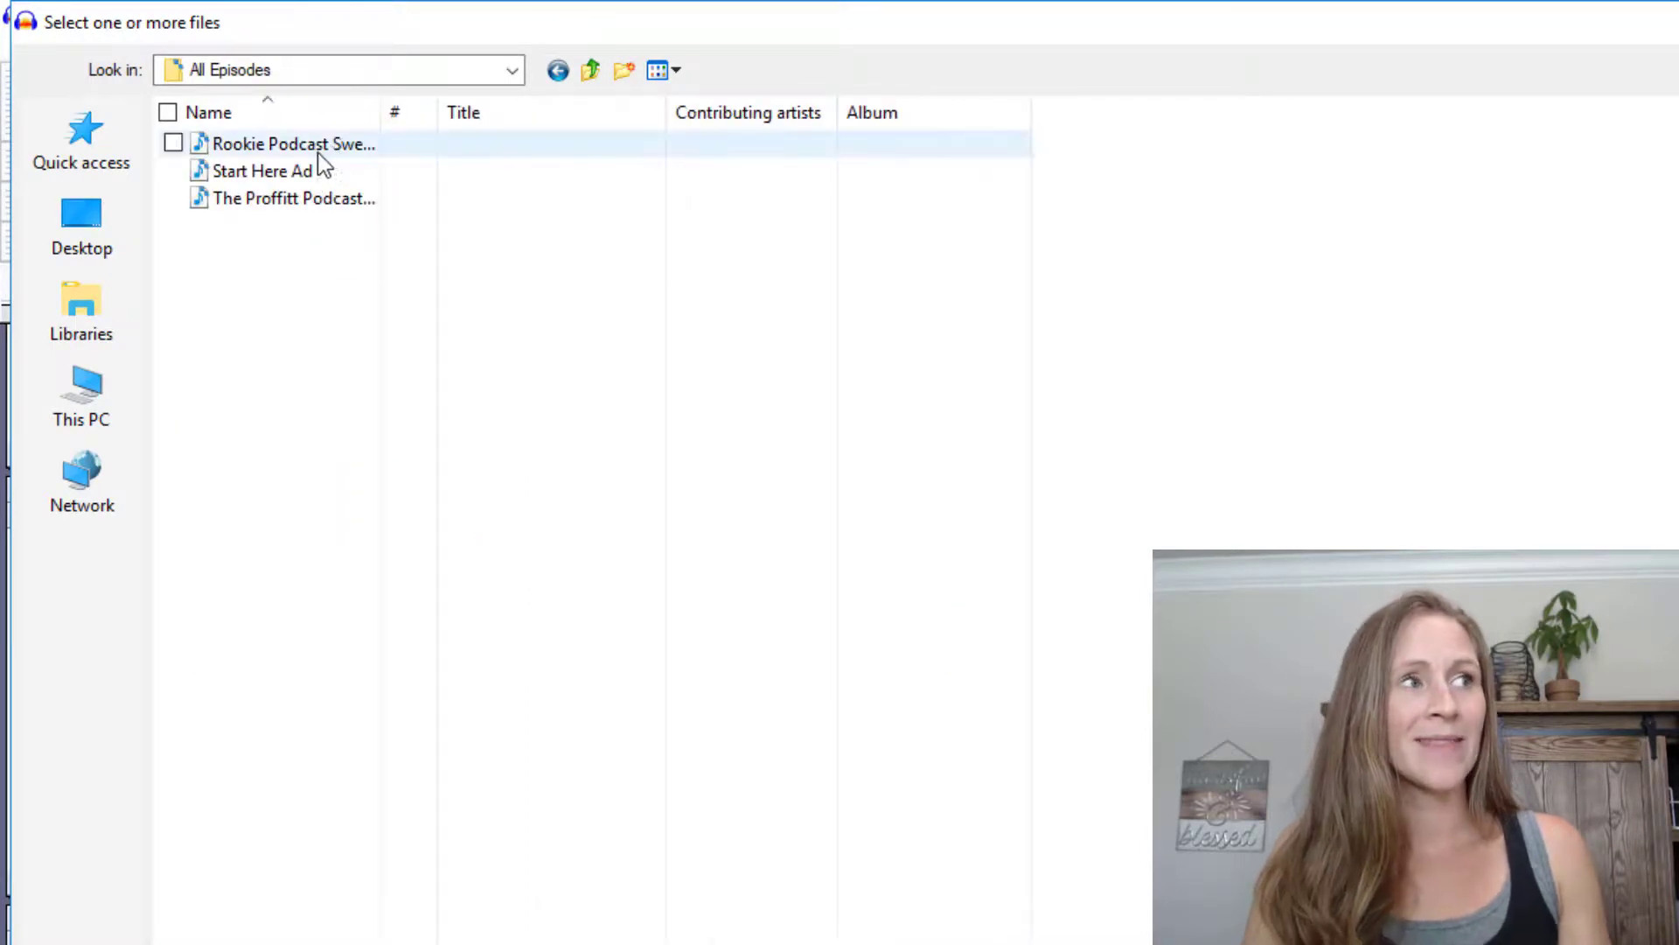
{"action": "left_click", "coordinate": [318, 152]}
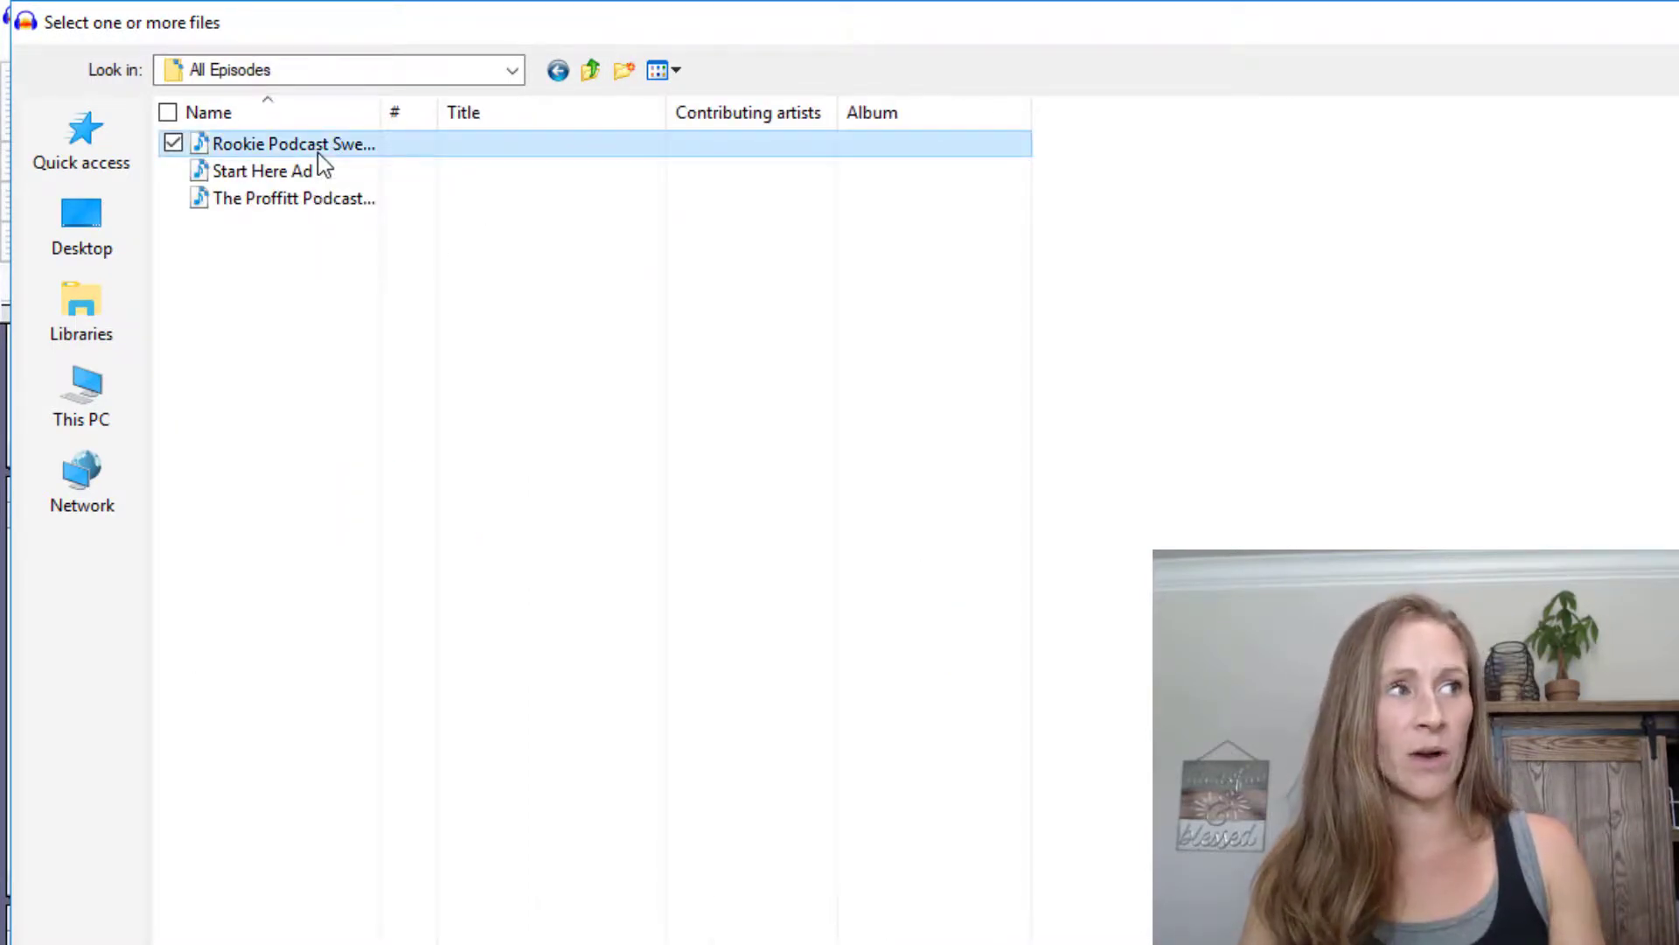
{"action": "left_click", "coordinate": [316, 166], "text": "ctrl"}
{"action": "left_click", "coordinate": [331, 199], "text": "ctrl"}
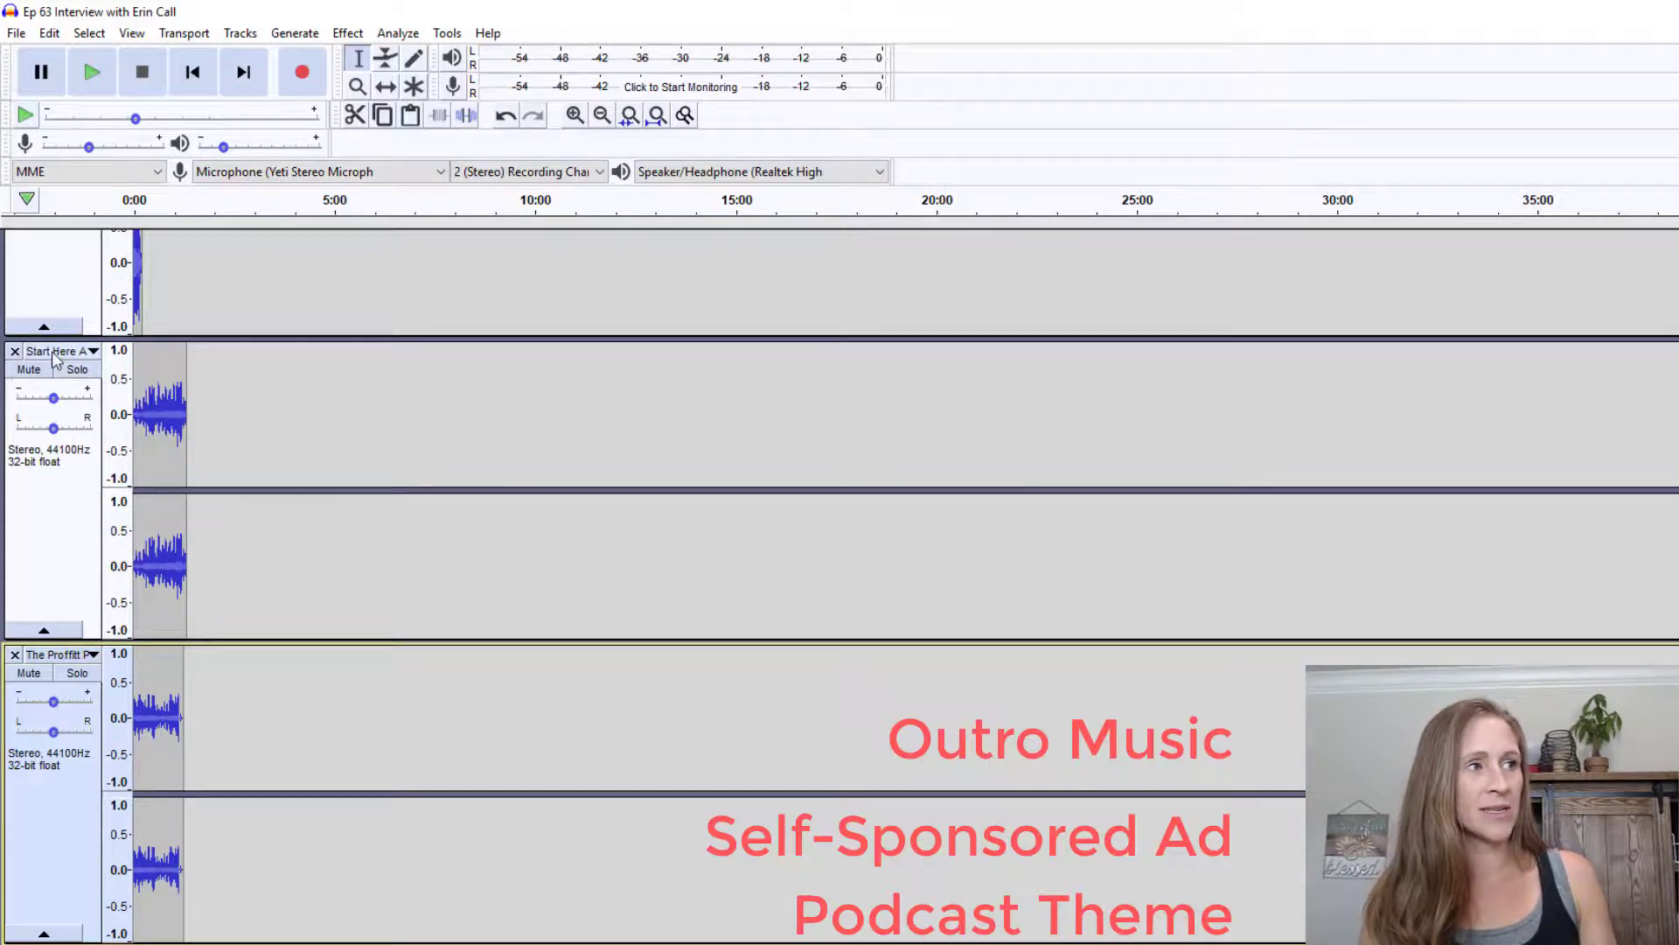
Move Ep 63 Outro and the track below the intro to the bottom, and Ep 63 Intro above the interview
{"action": "scroll", "coordinate": [81, 461], "scroll_direction": "up", "scroll_amount": 5}
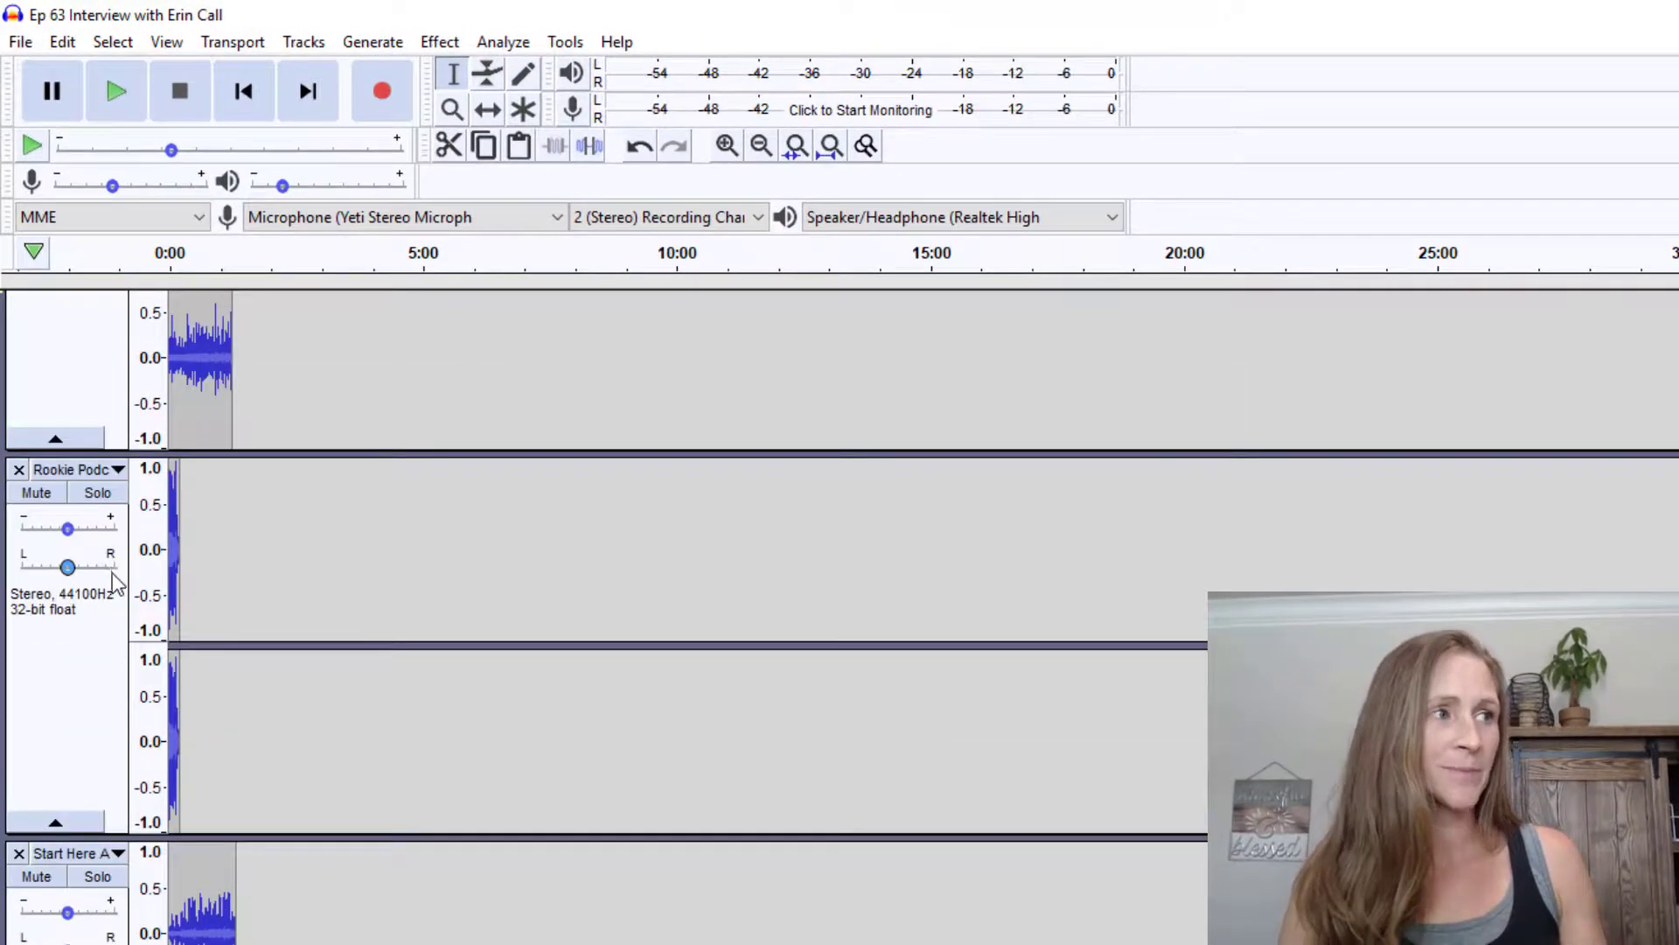
{"action": "scroll", "coordinate": [102, 599], "scroll_direction": "up", "scroll_amount": 8}
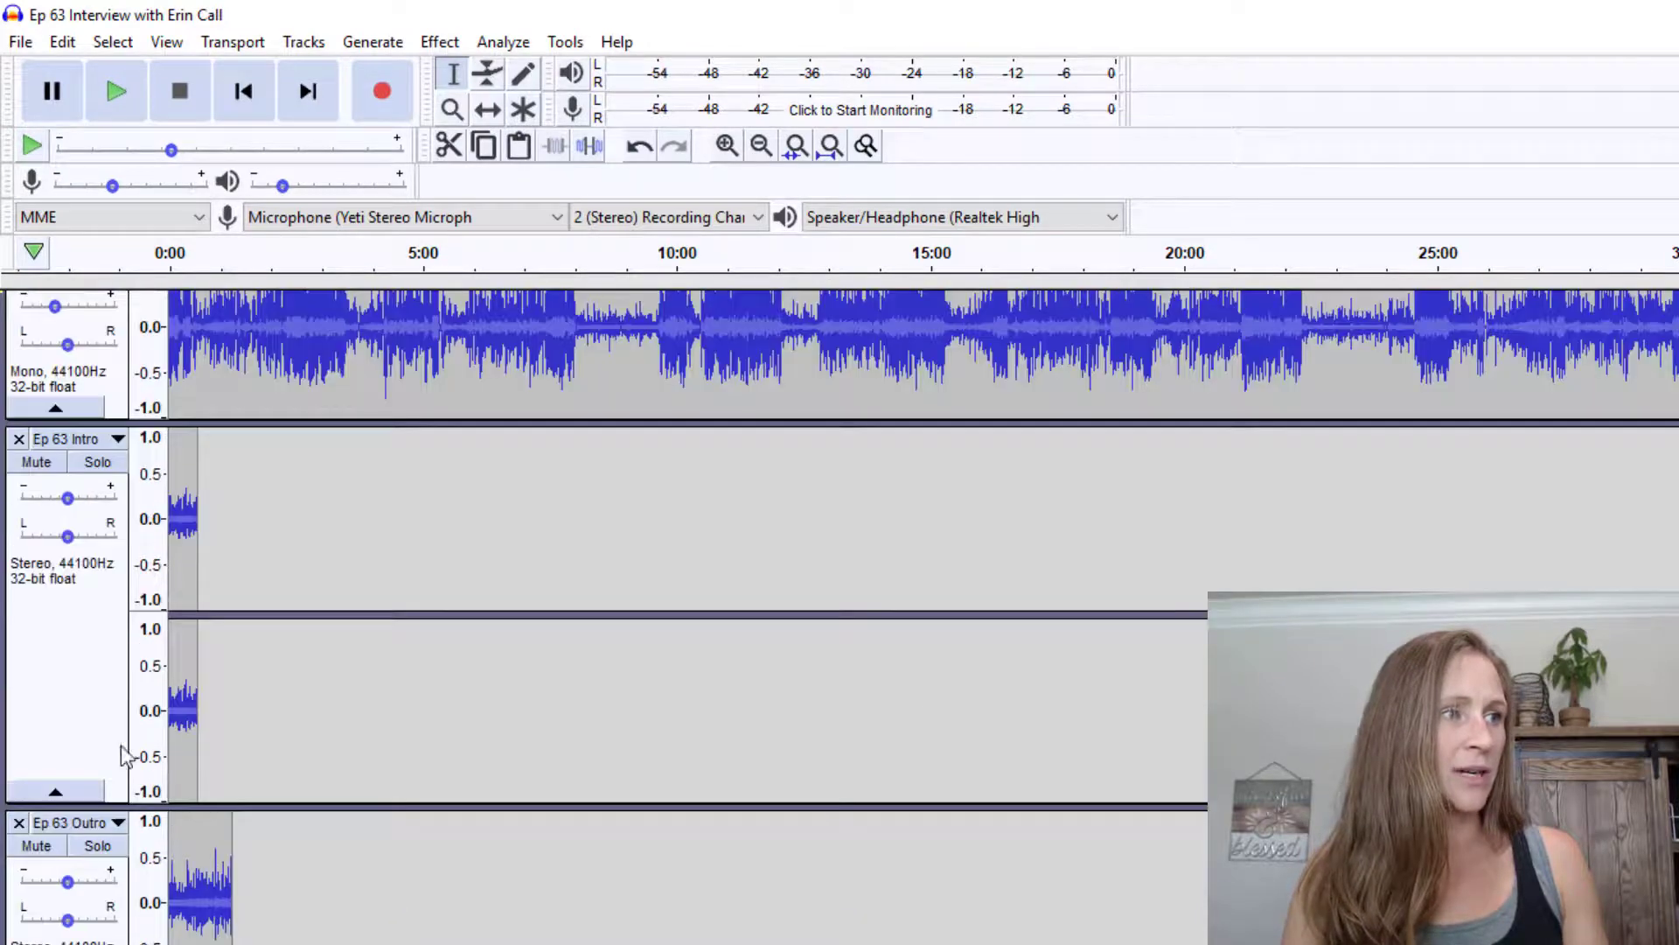
{"action": "left_click", "coordinate": [117, 826]}
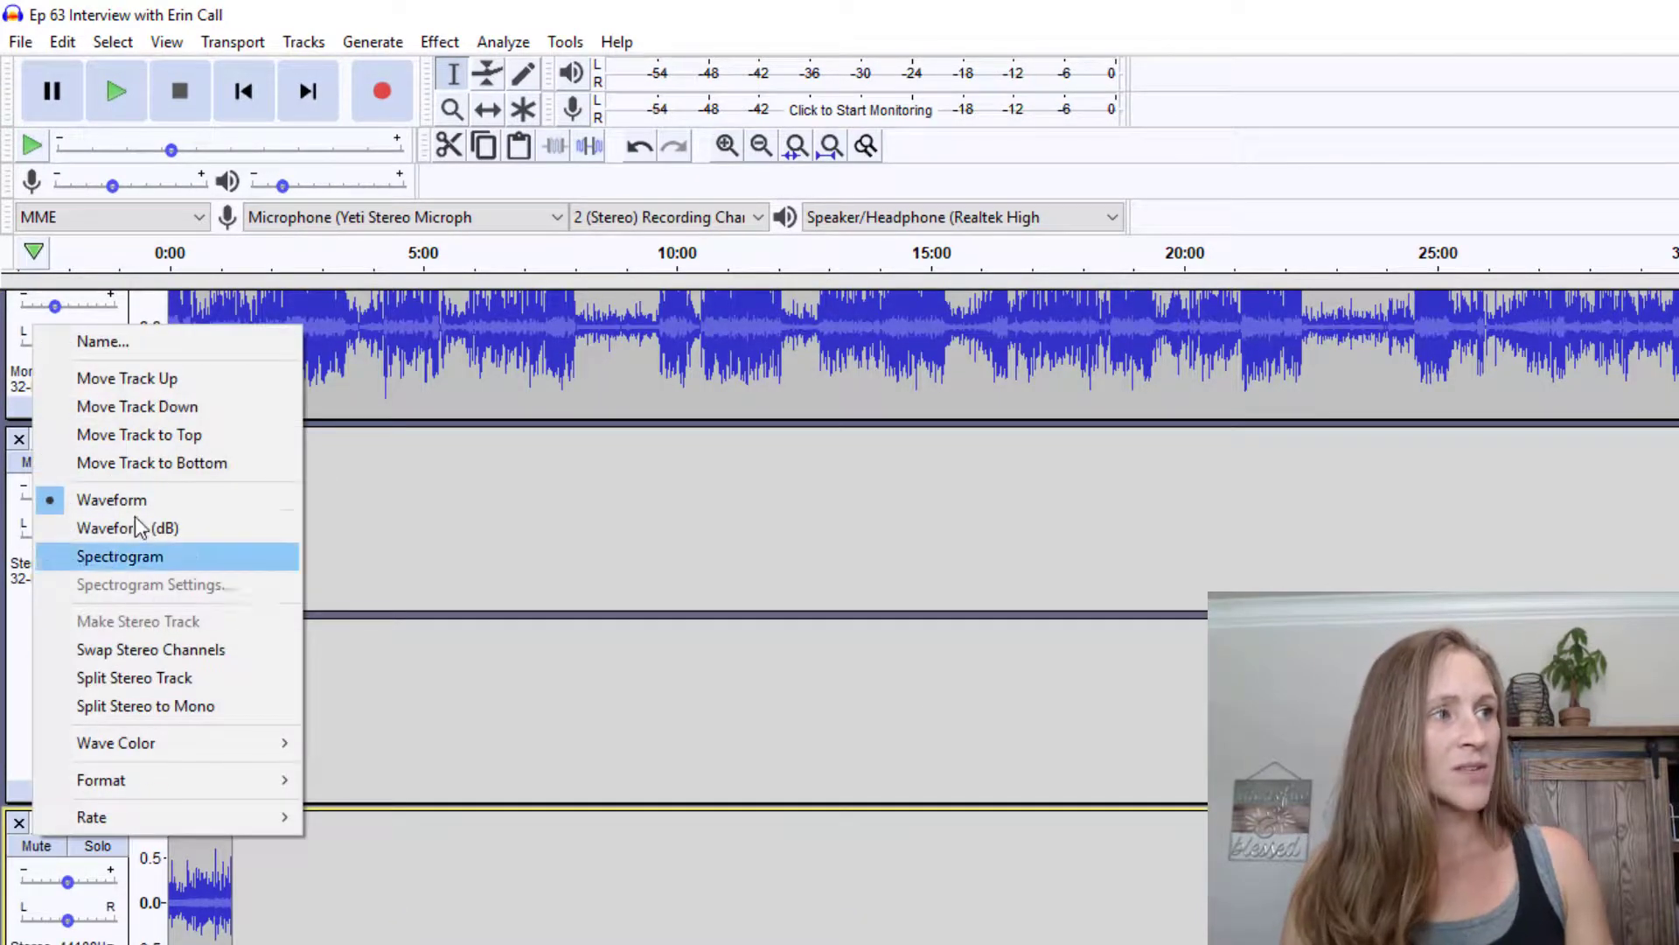
{"action": "left_click", "coordinate": [168, 465]}
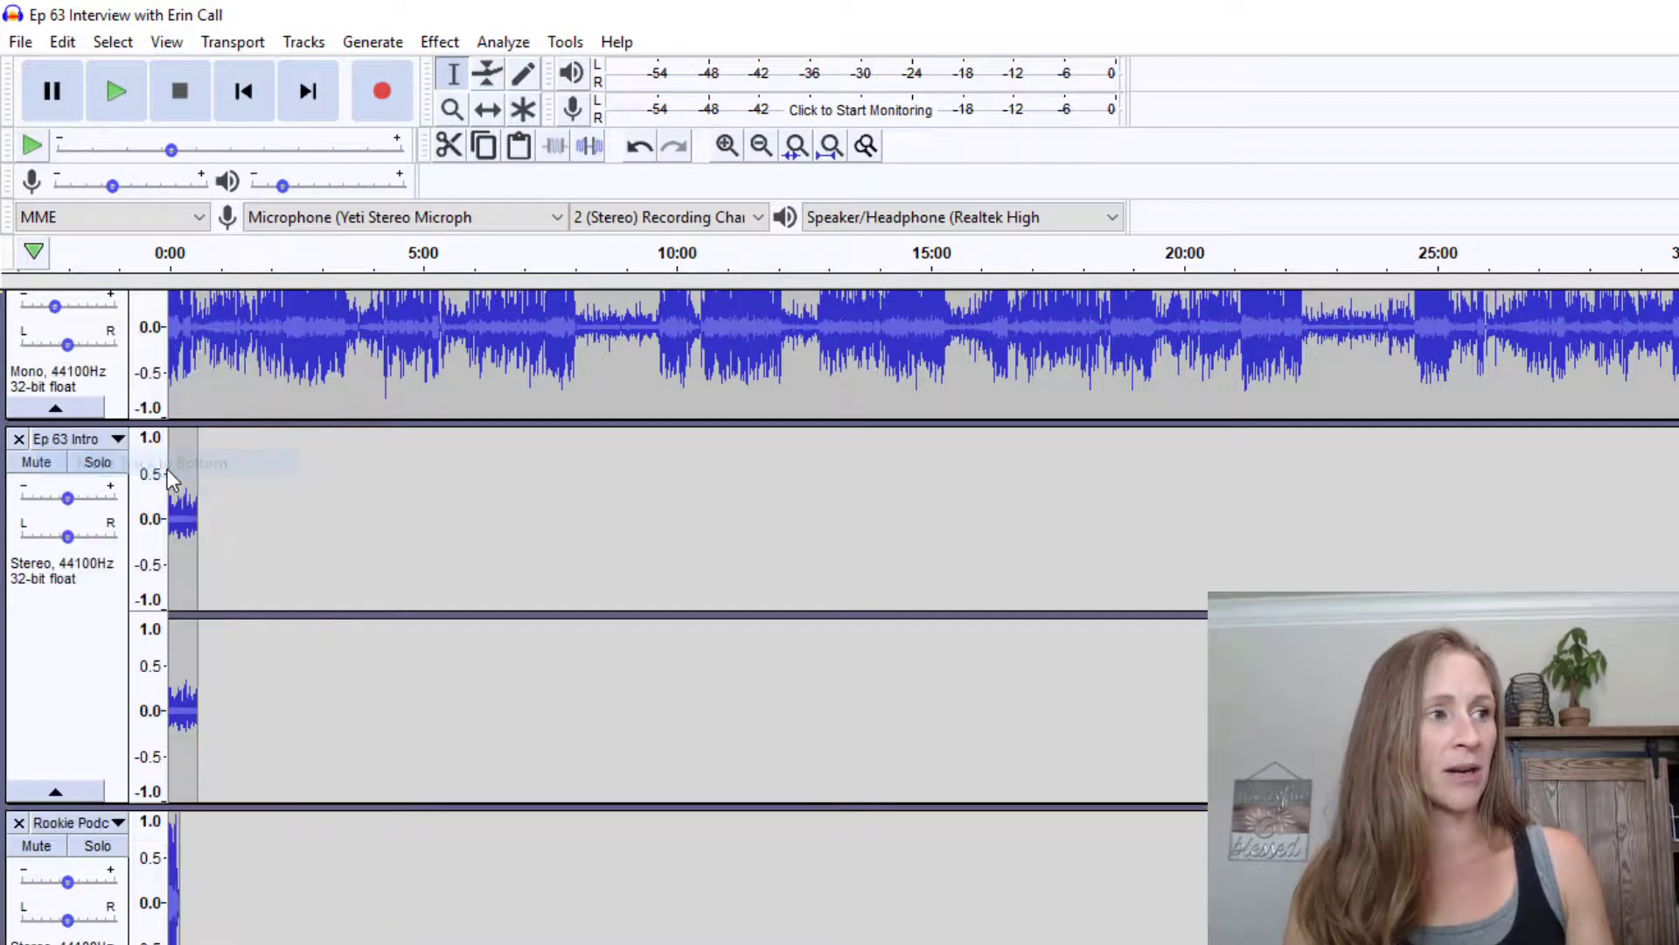
{"action": "scroll", "coordinate": [129, 800], "scroll_direction": "down", "scroll_amount": 3}
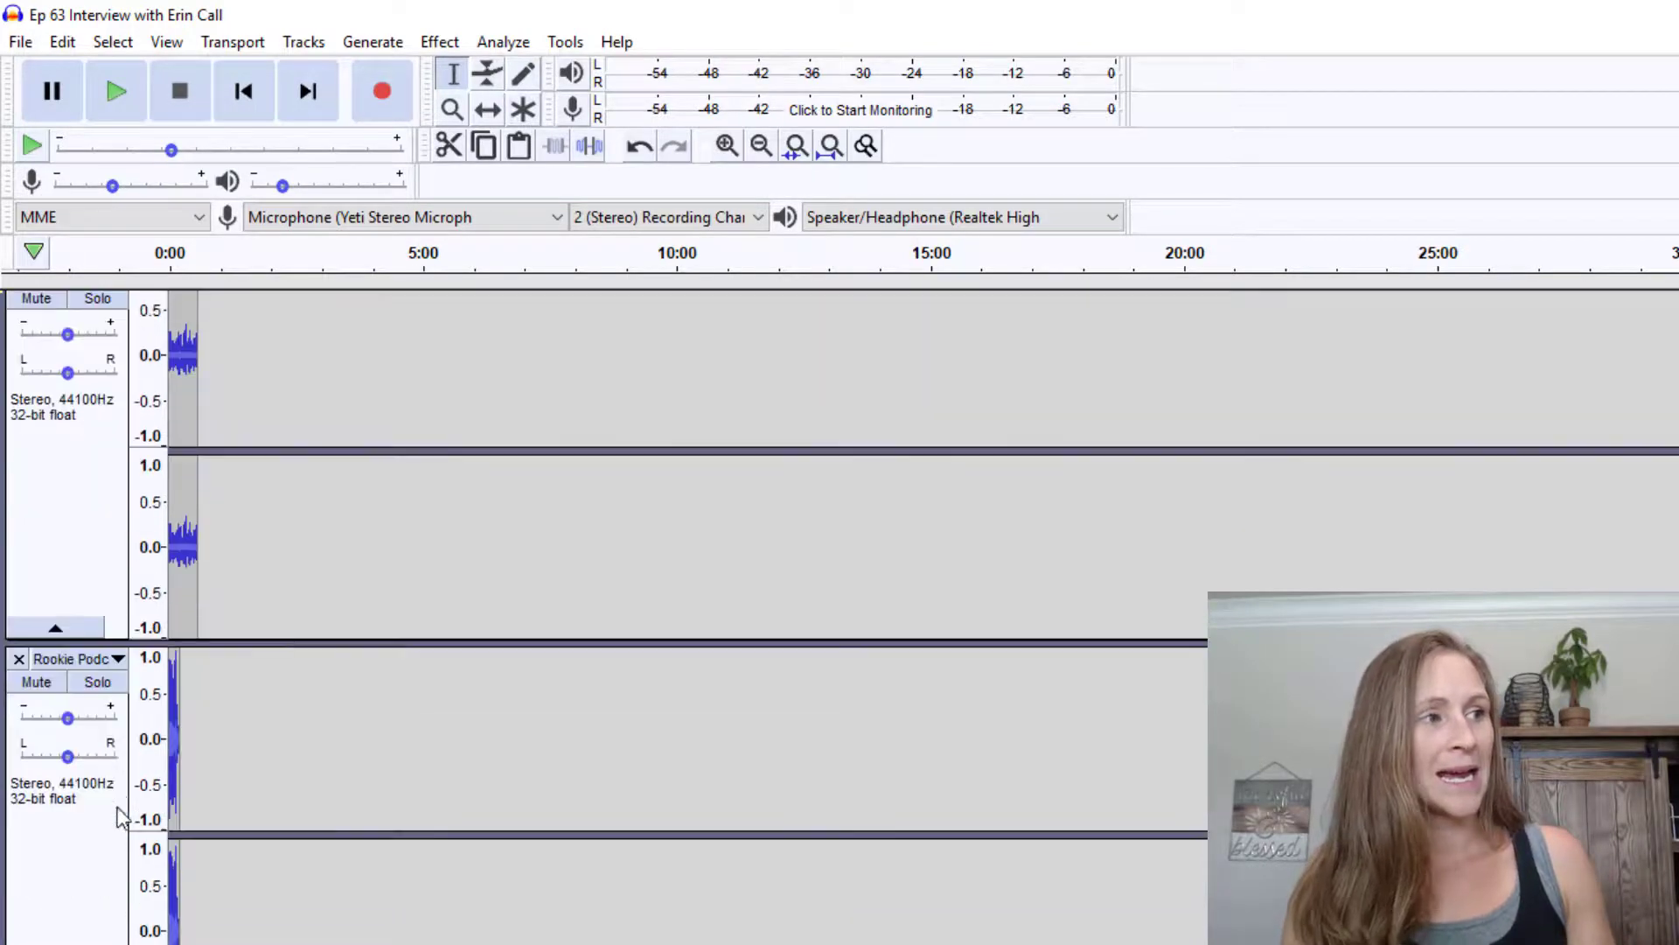
{"action": "left_click", "coordinate": [76, 662]}
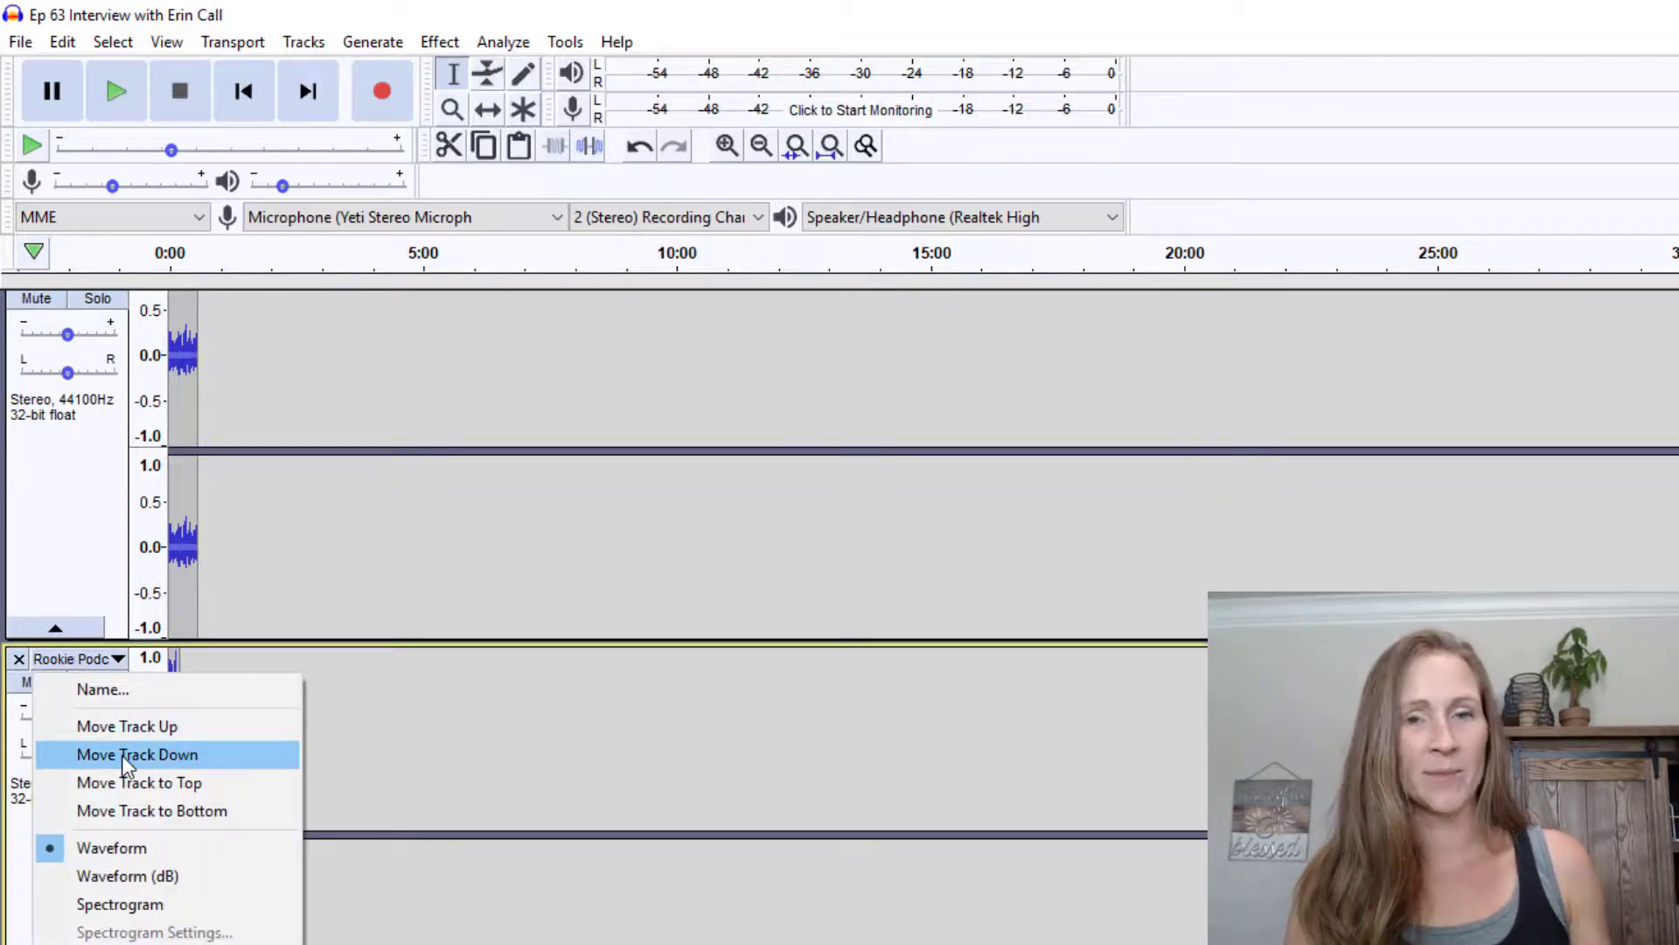
{"action": "left_click", "coordinate": [129, 813]}
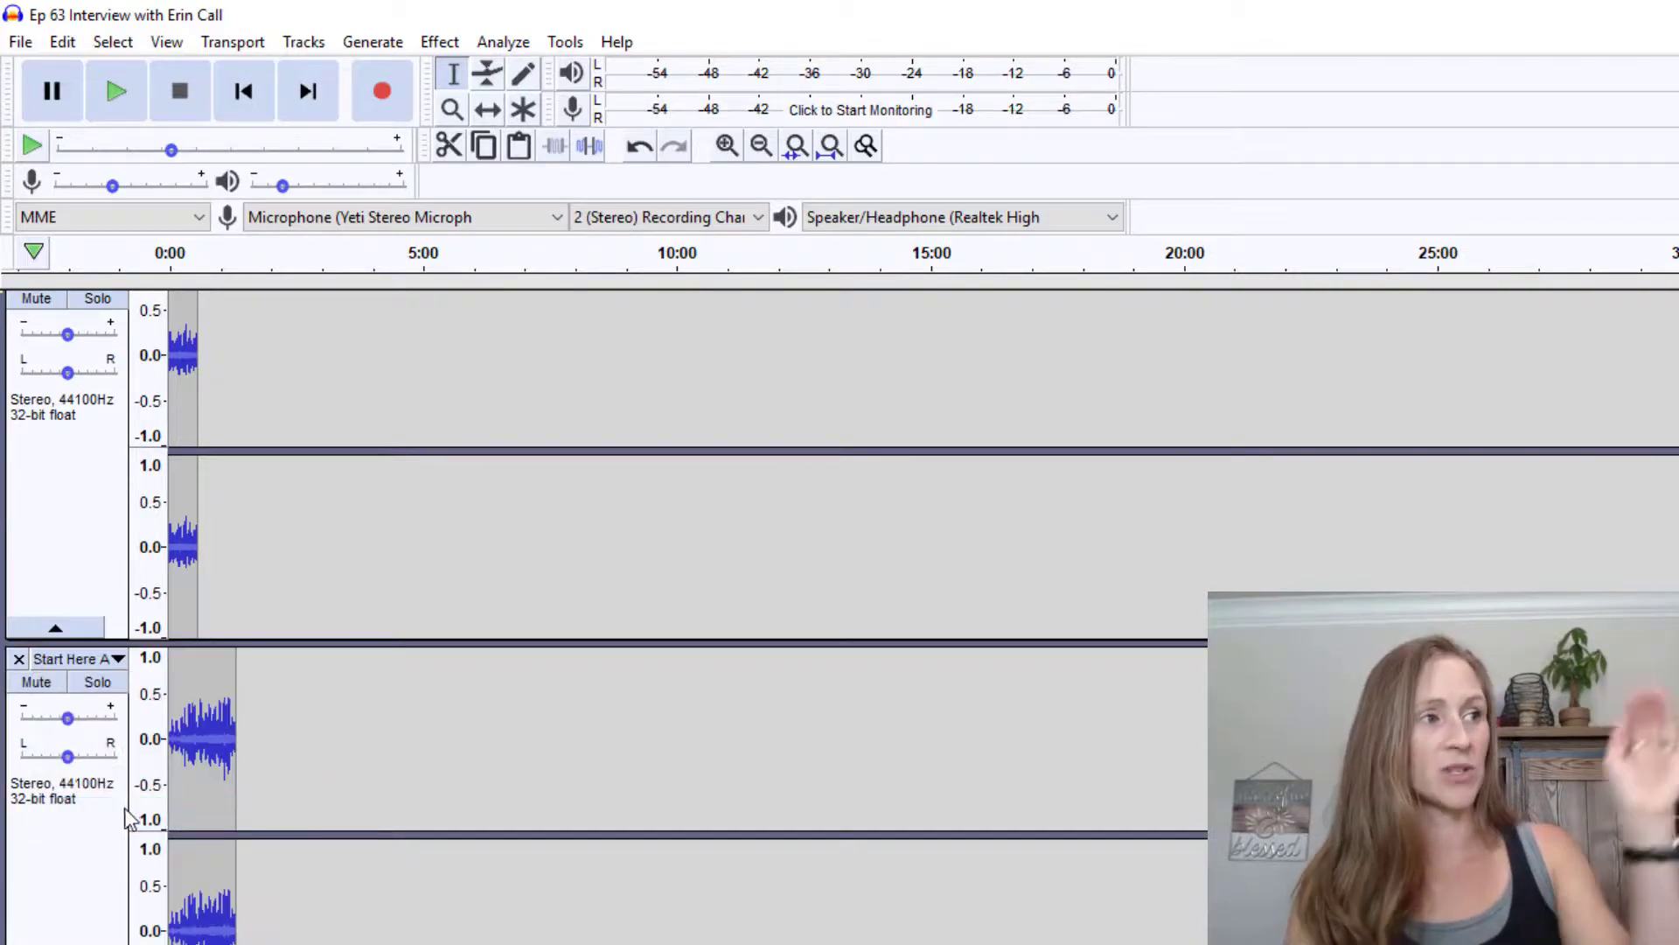
{"action": "scroll", "coordinate": [258, 618], "scroll_direction": "up", "scroll_amount": 3}
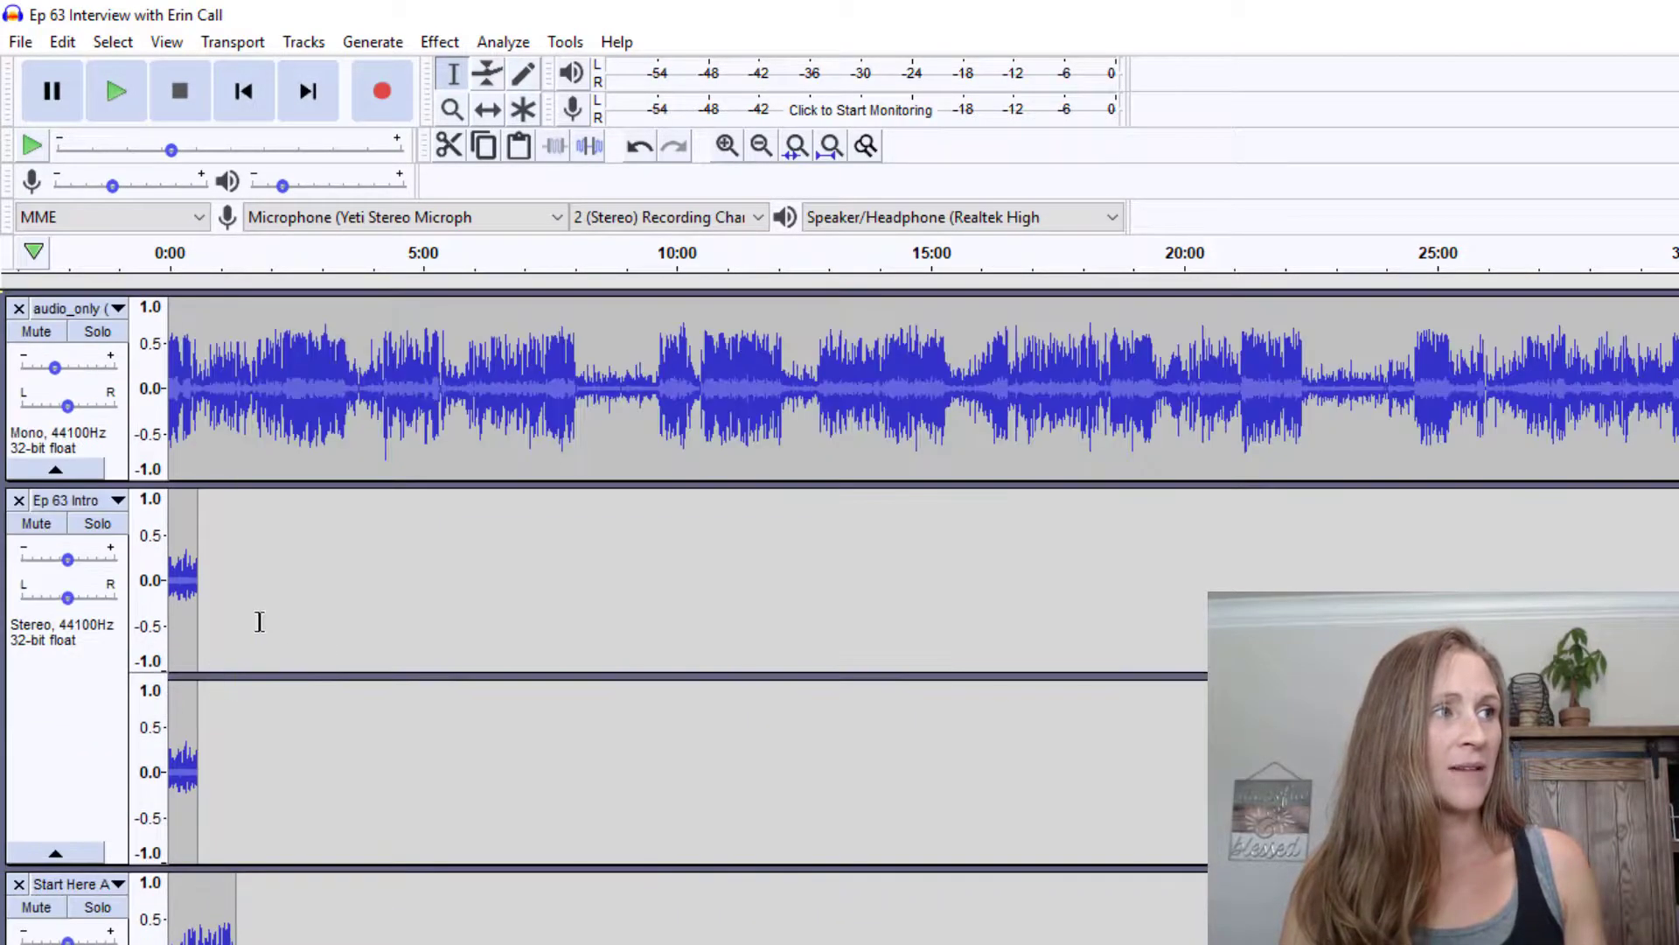
{"action": "left_click", "coordinate": [116, 500]}
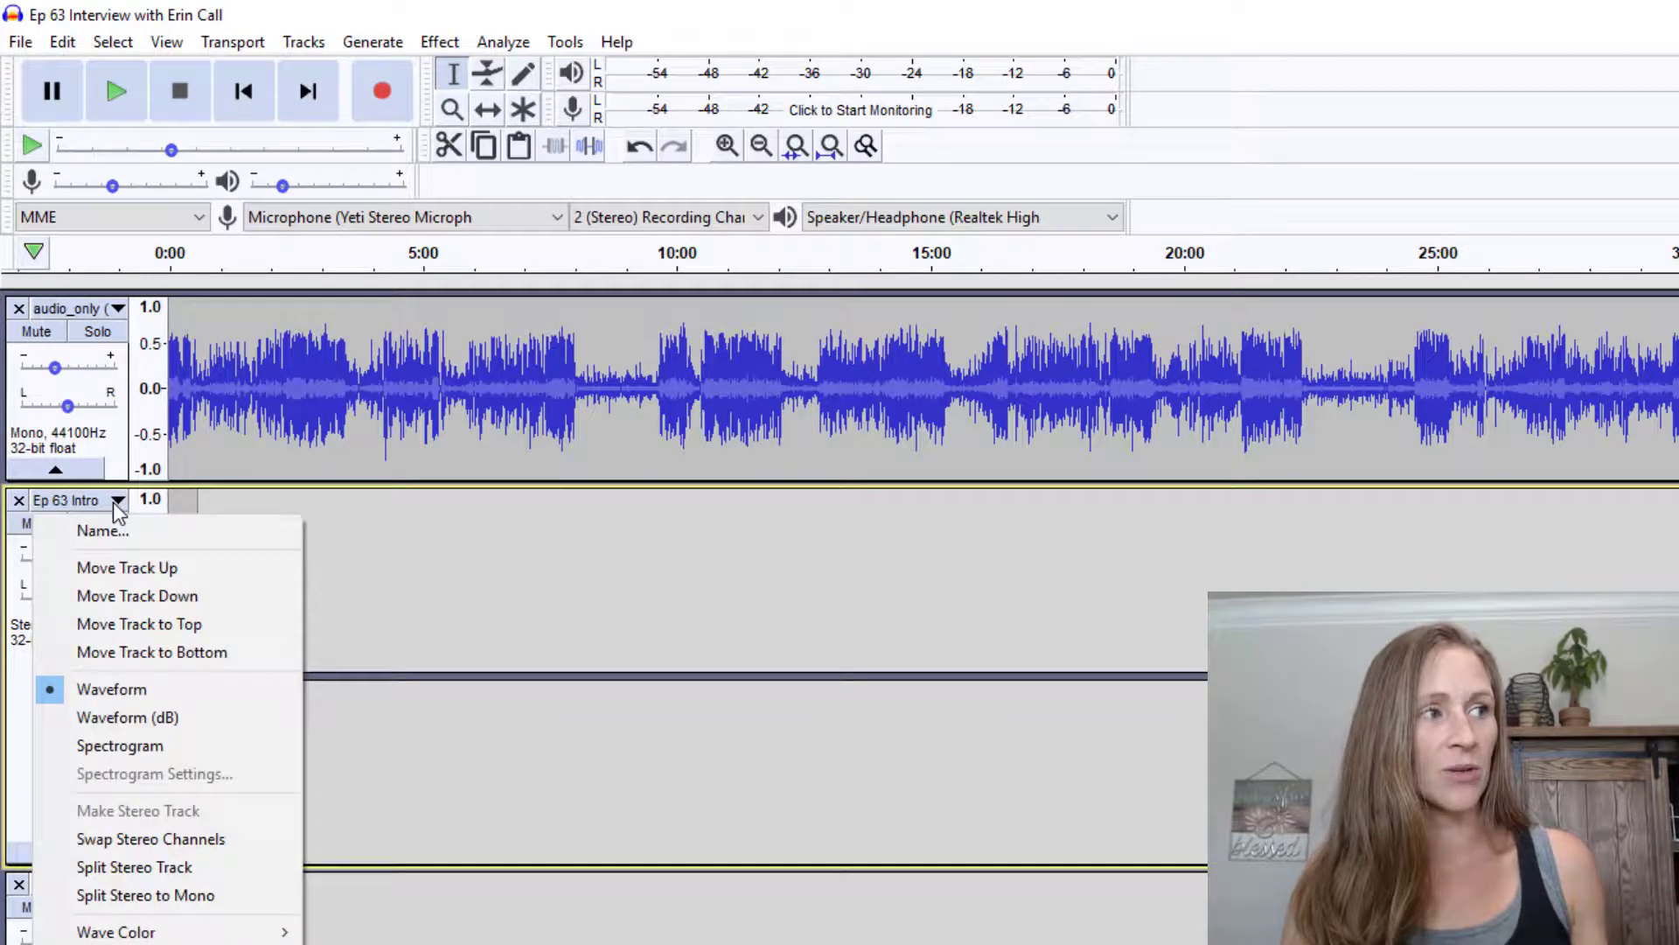
{"action": "left_click", "coordinate": [136, 624]}
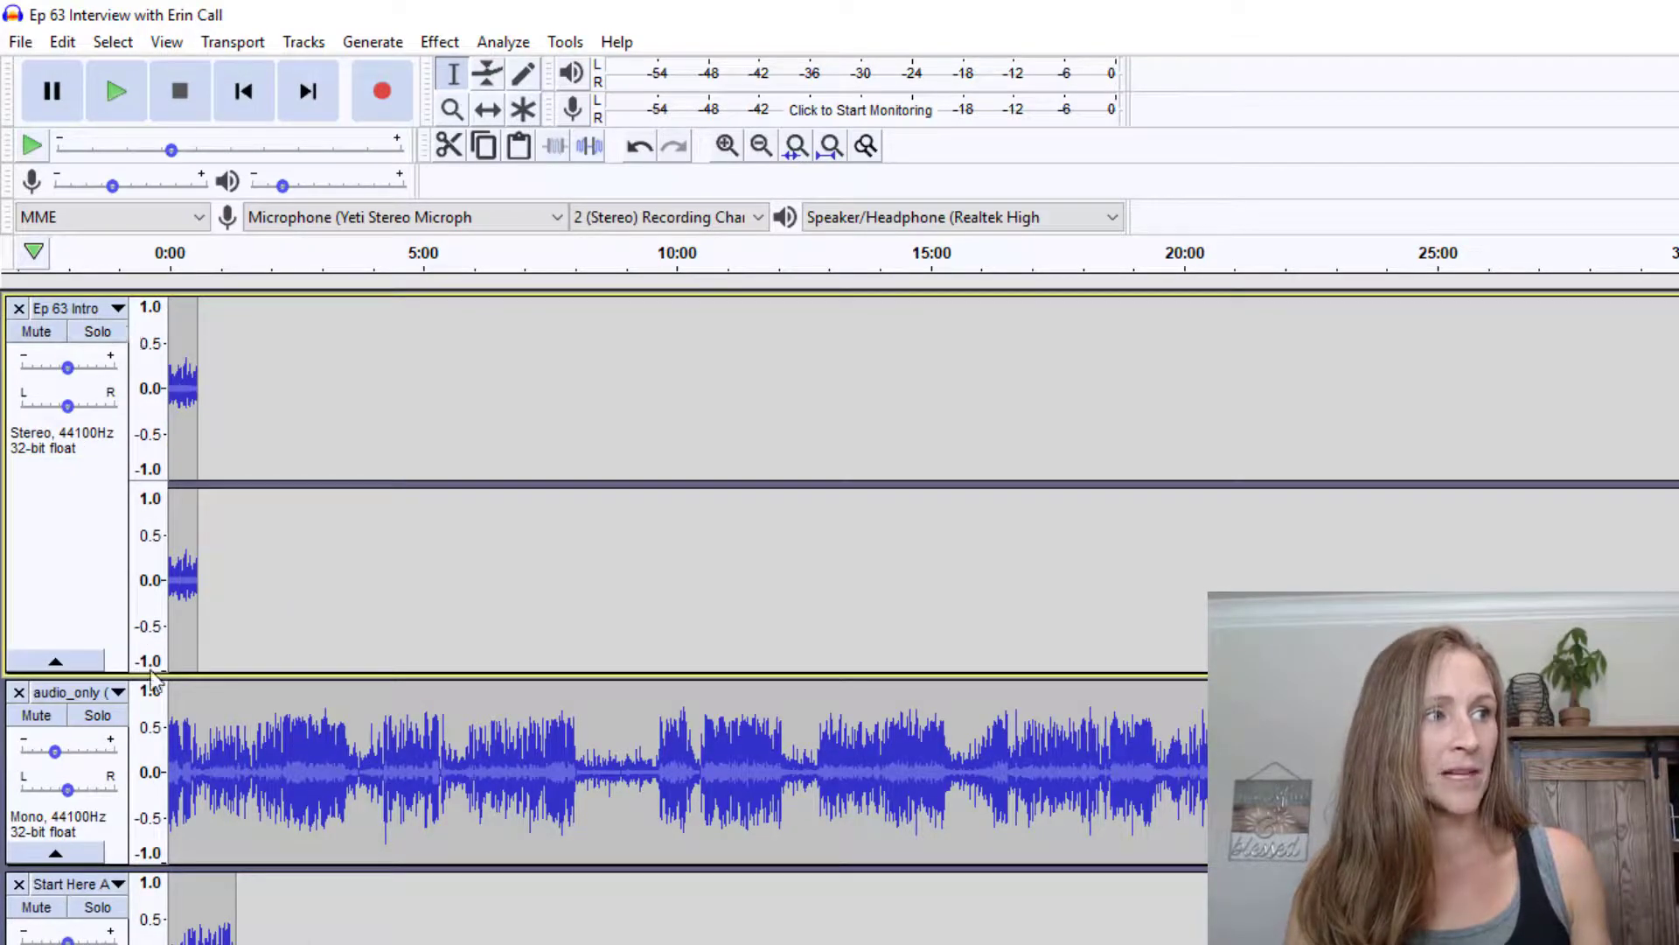
Move the Start Here Ad and The Proffitt Podcast tracks up one place each
{"action": "scroll", "coordinate": [126, 901], "scroll_direction": "down", "scroll_amount": 3}
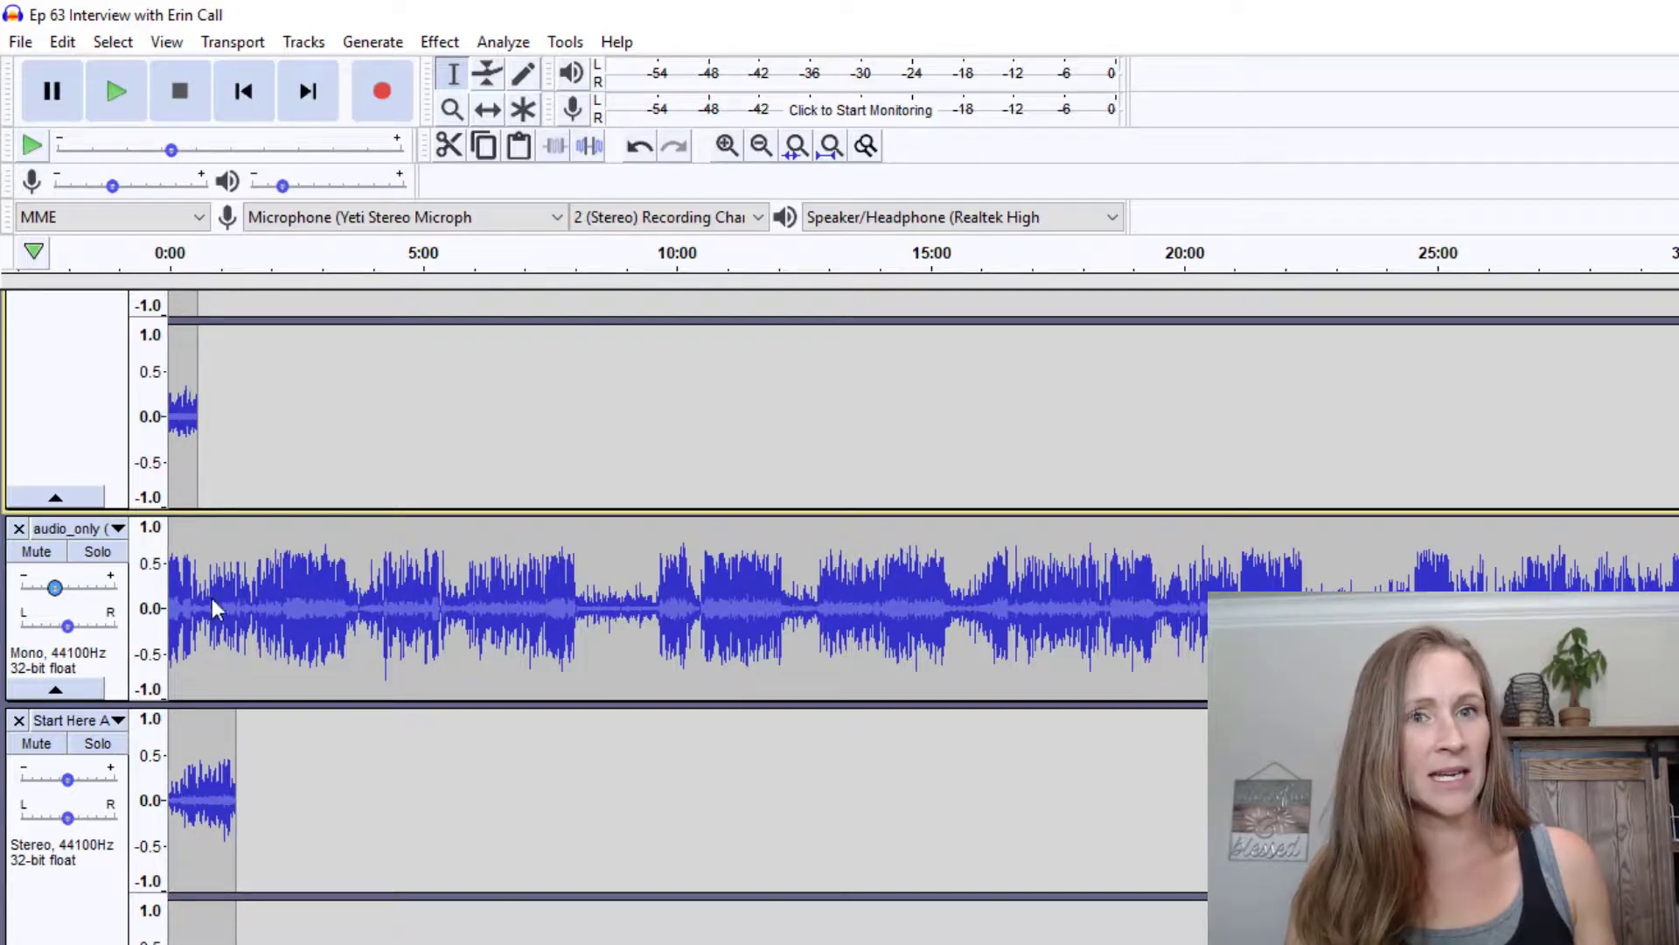
{"action": "left_click", "coordinate": [117, 719]}
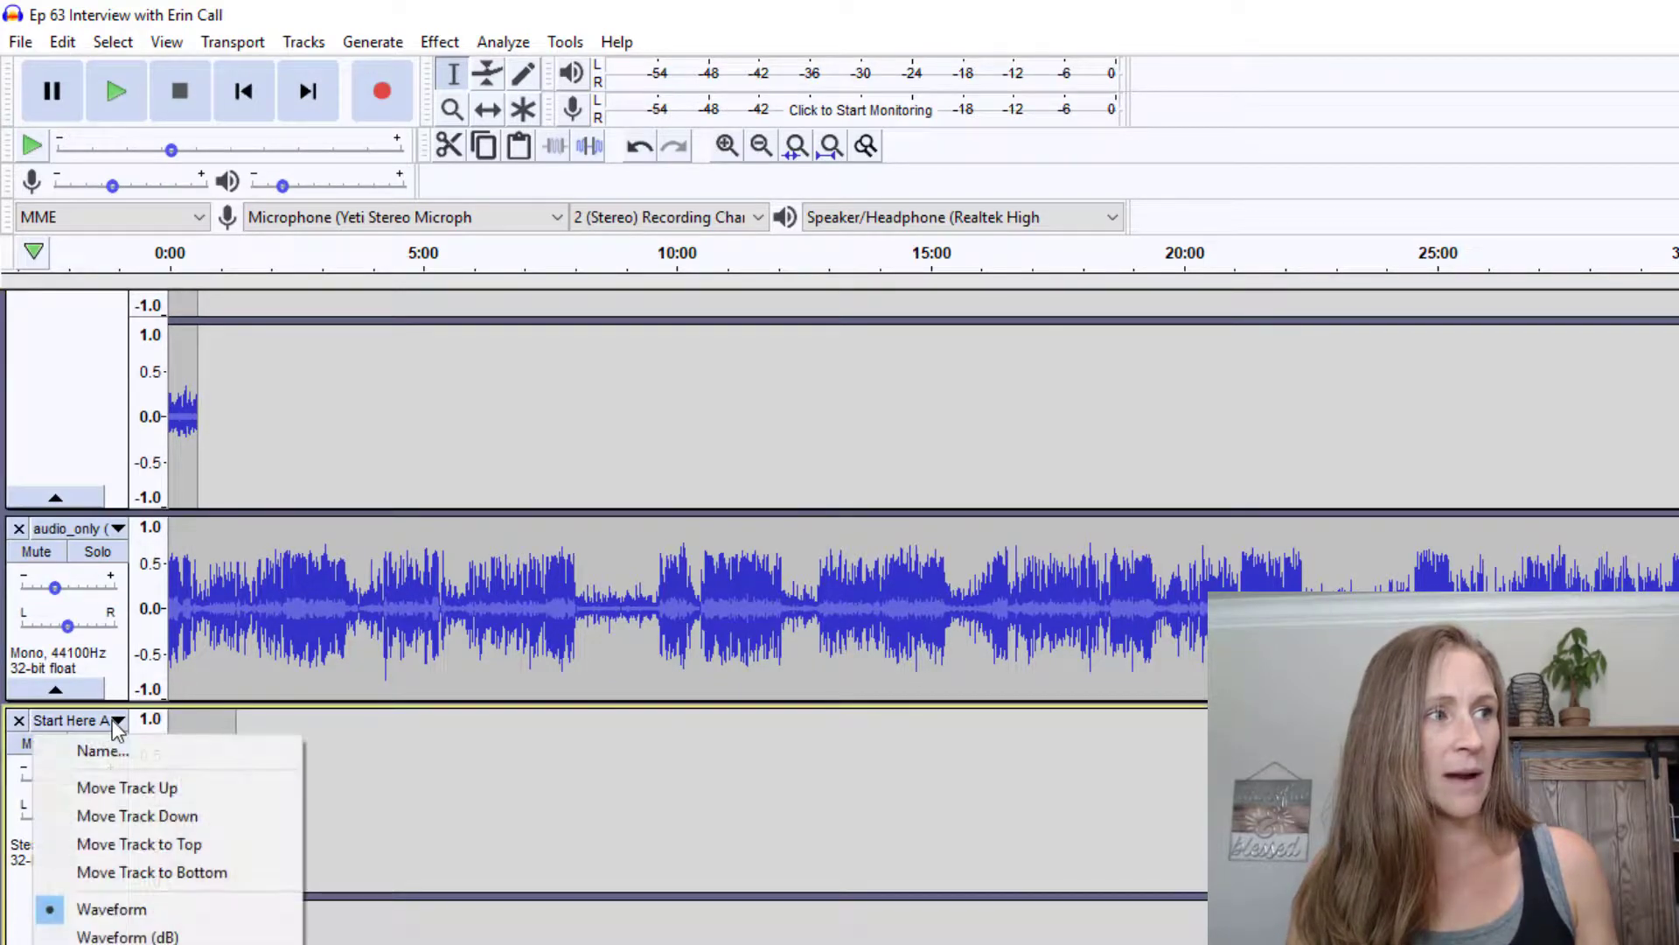
{"action": "left_click", "coordinate": [137, 794]}
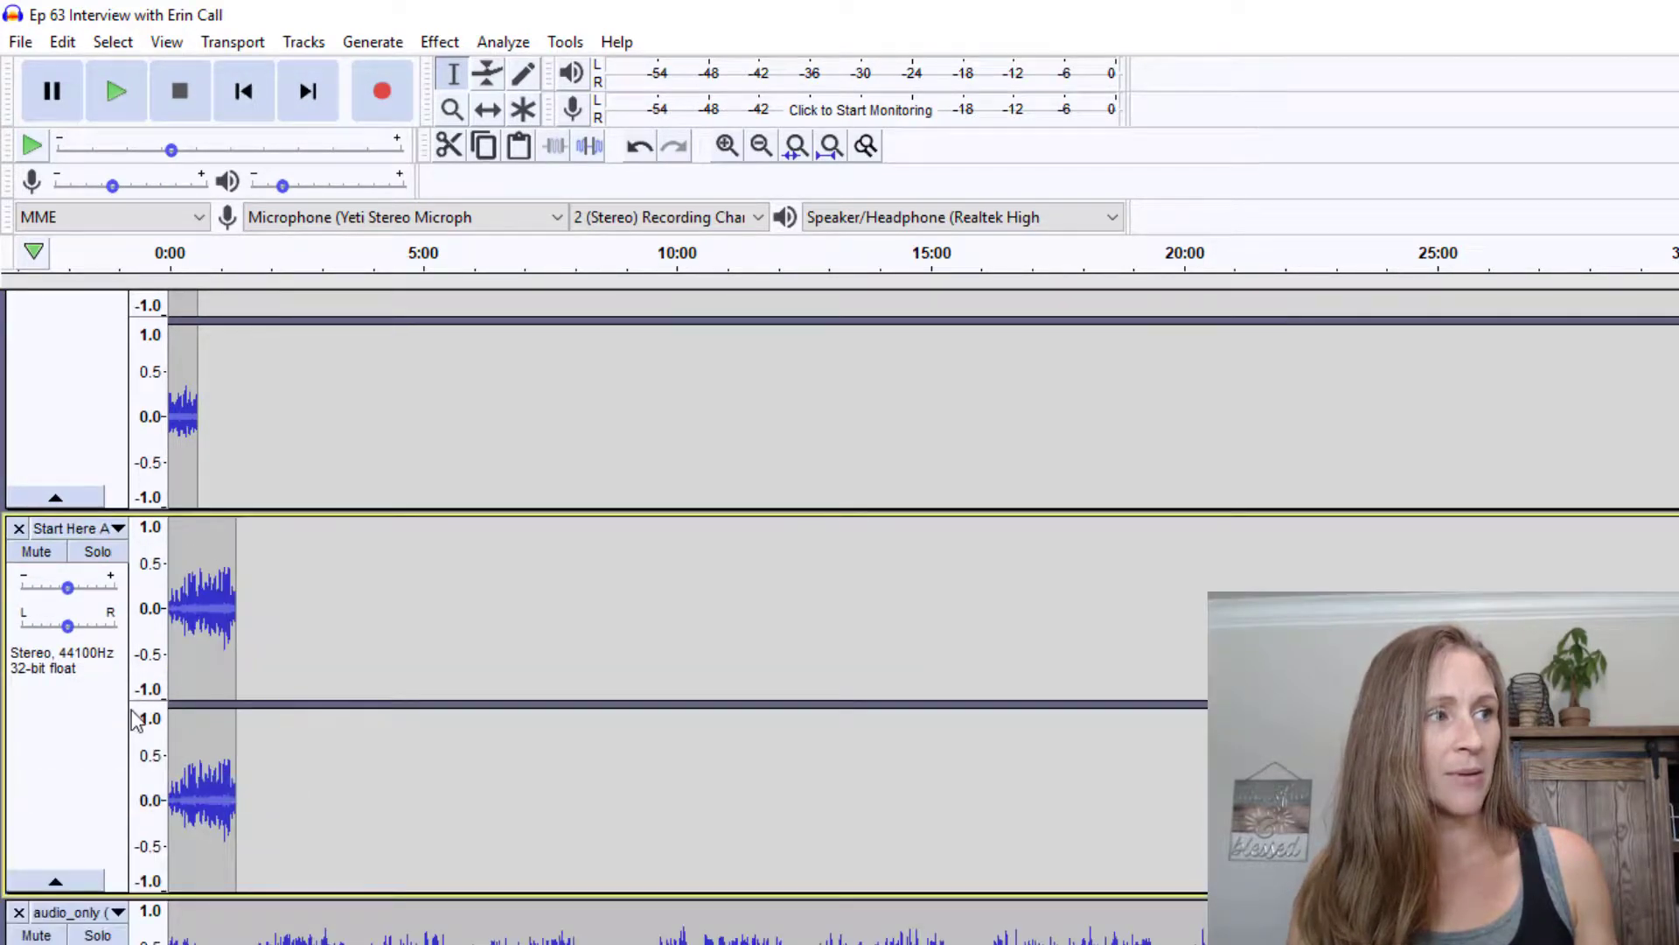
{"action": "scroll", "coordinate": [133, 739], "scroll_direction": "down", "scroll_amount": 1}
{"action": "scroll", "coordinate": [118, 861], "scroll_direction": "down", "scroll_amount": 2}
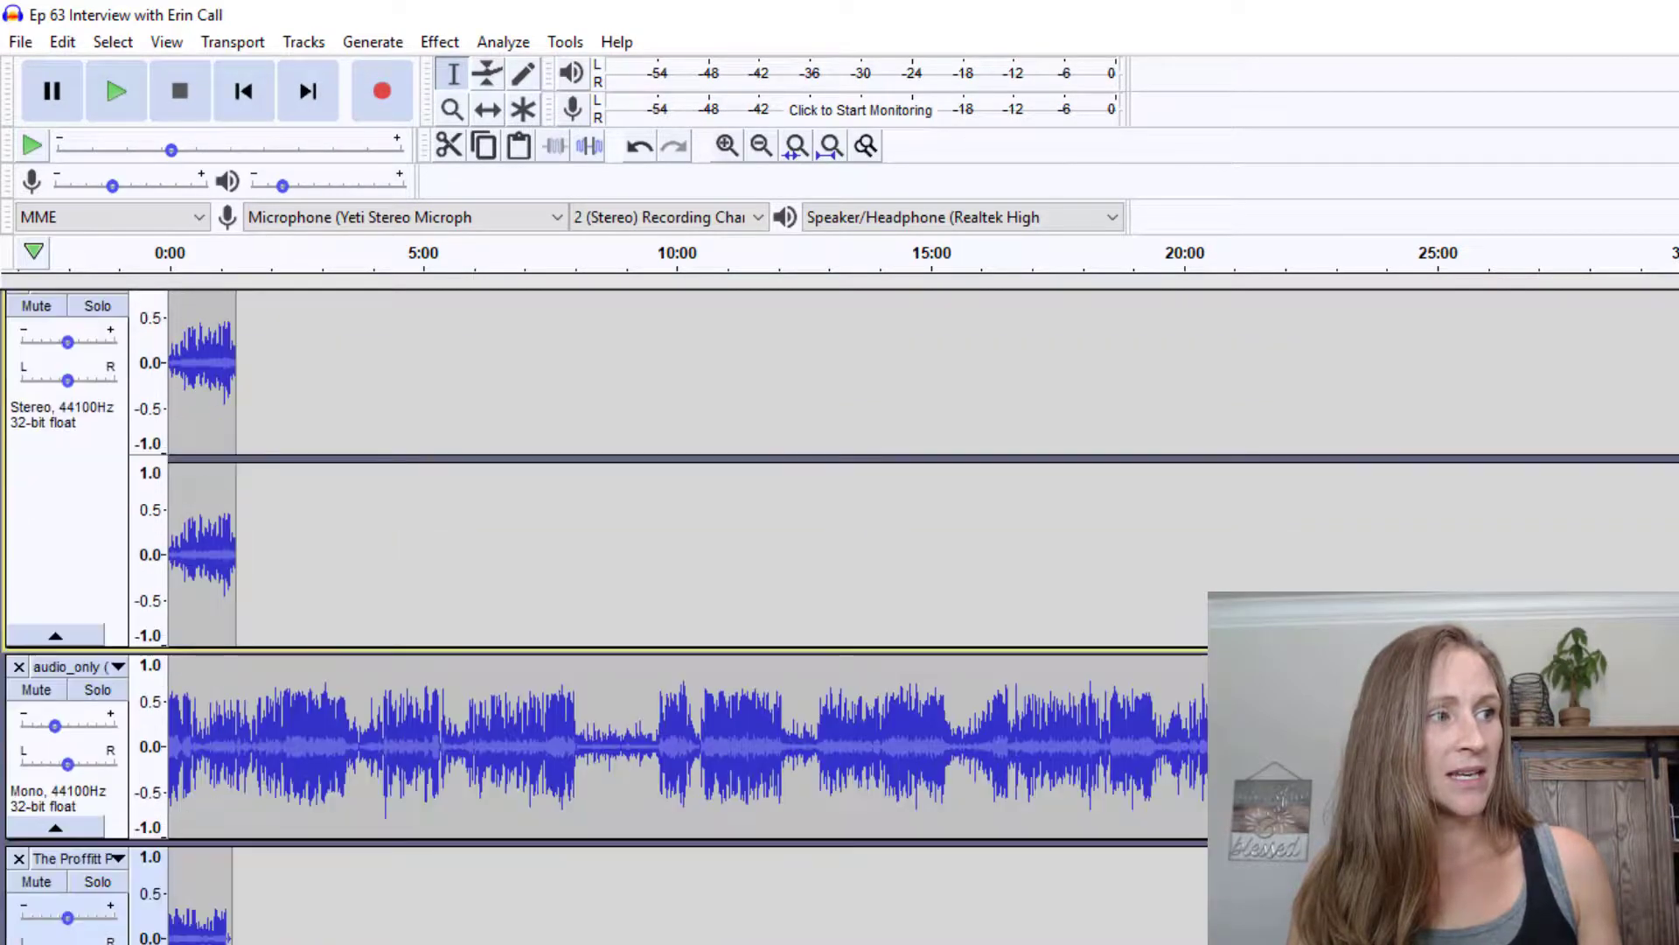
{"action": "left_click", "coordinate": [117, 857]}
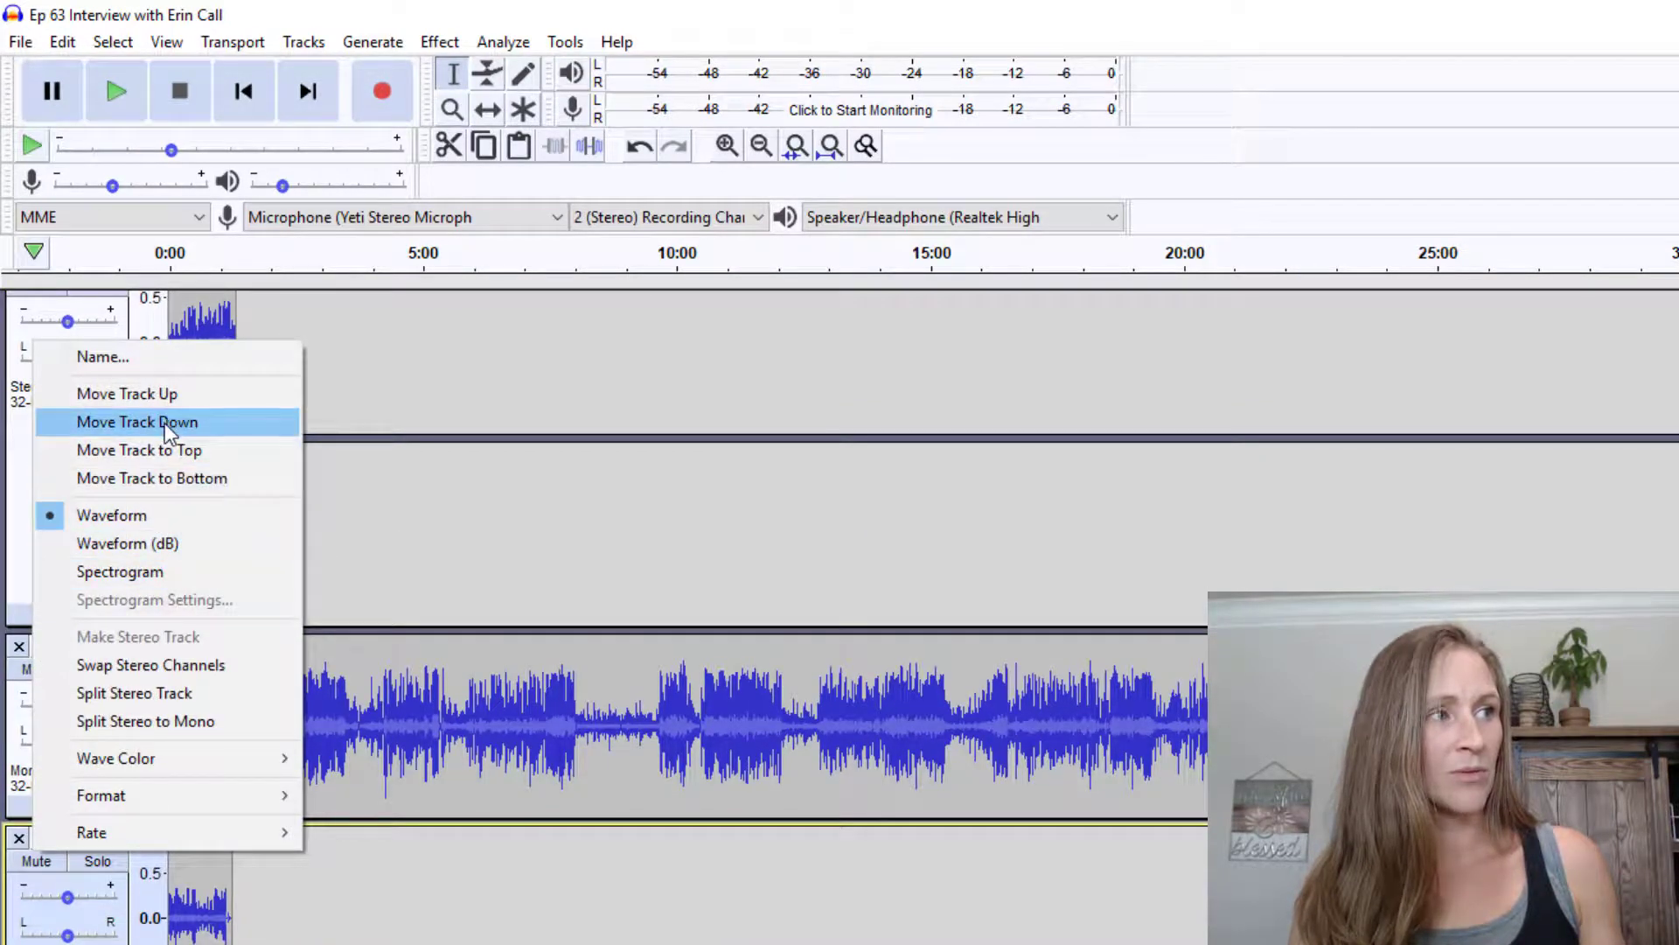
{"action": "left_click", "coordinate": [162, 394]}
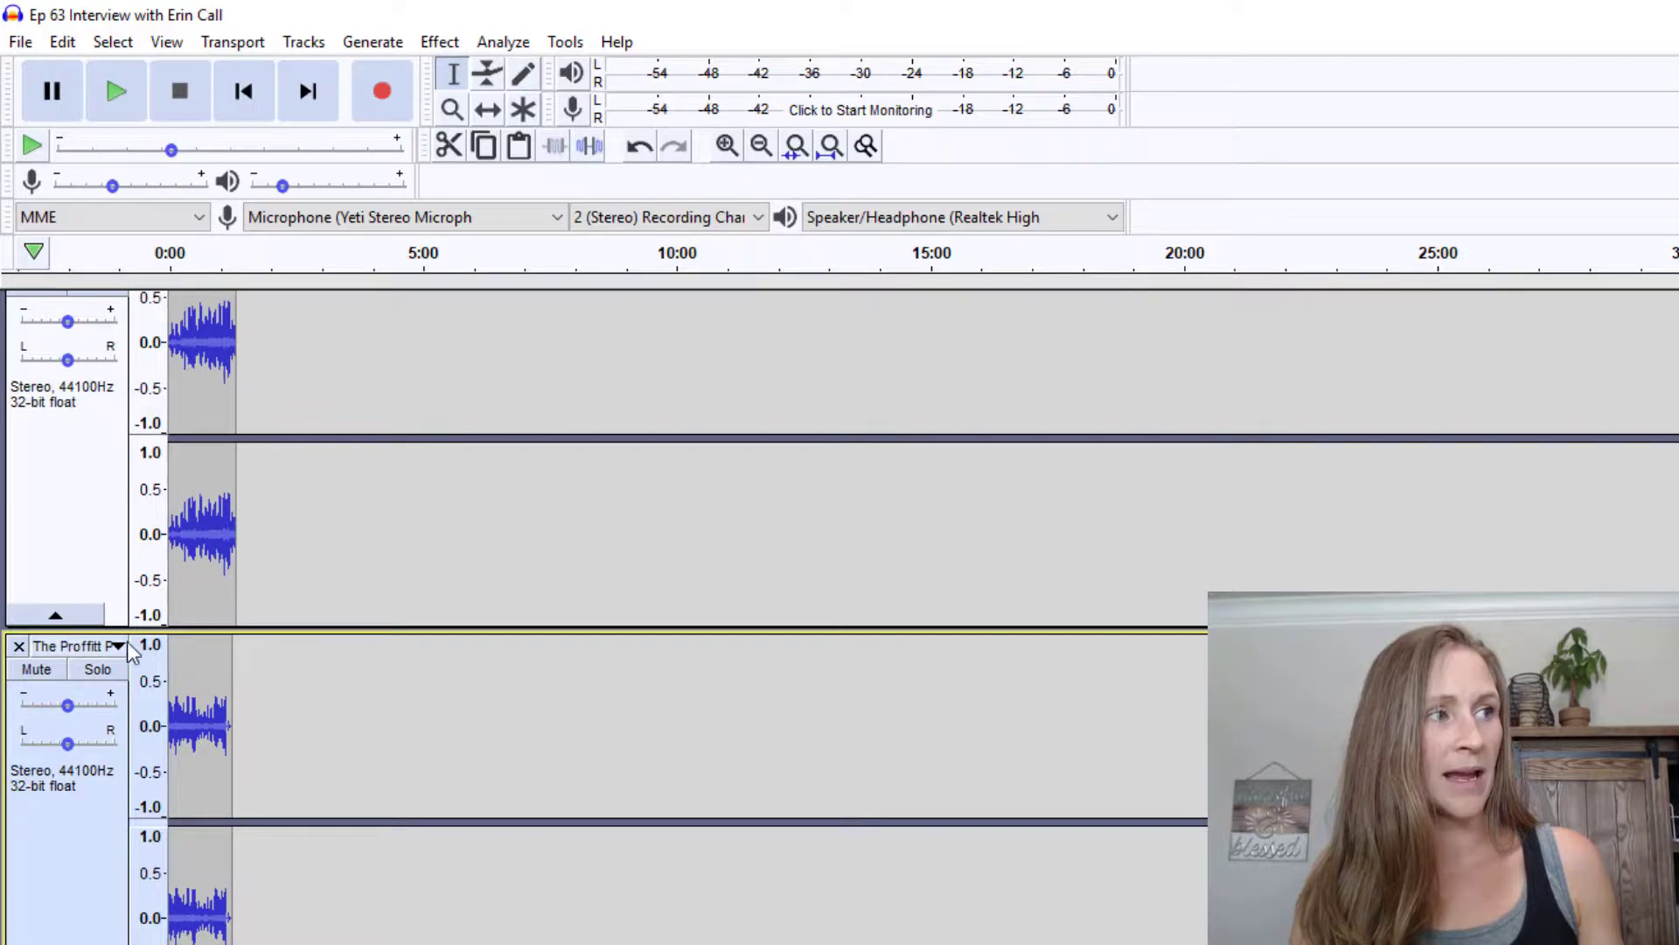
{"action": "scroll", "coordinate": [236, 743], "scroll_direction": "up", "scroll_amount": 3}
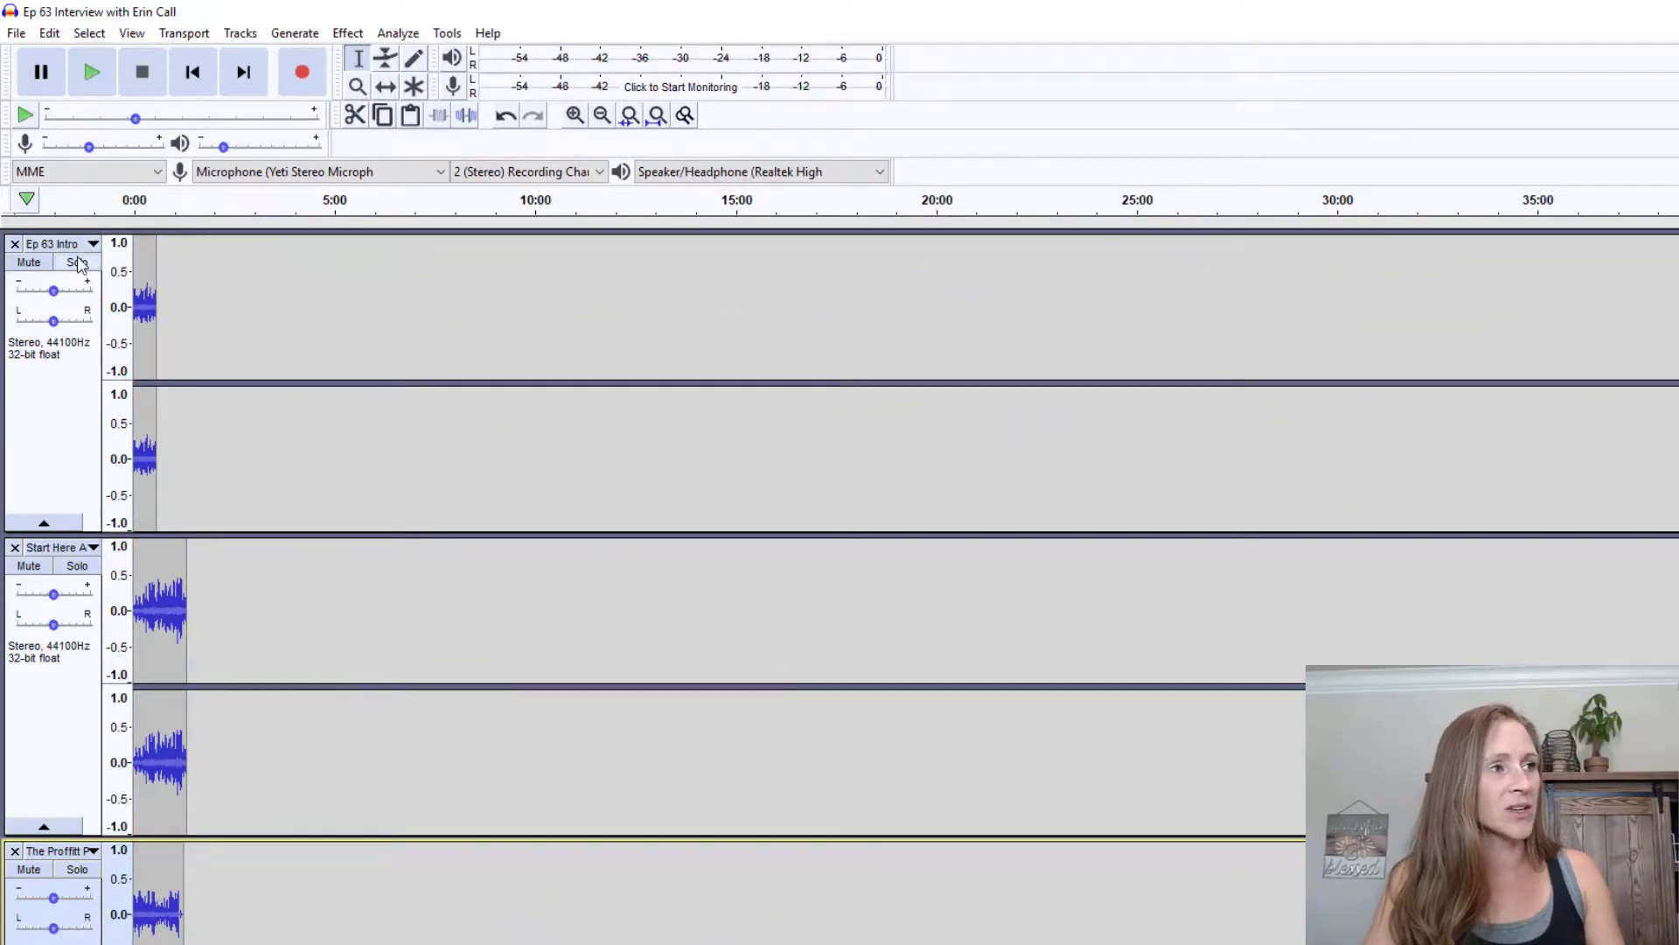
Move the Start Here Ad track down below The Proffitt Podcast track and verify the track order
{"action": "scroll", "coordinate": [92, 628], "scroll_direction": "down", "scroll_amount": 3}
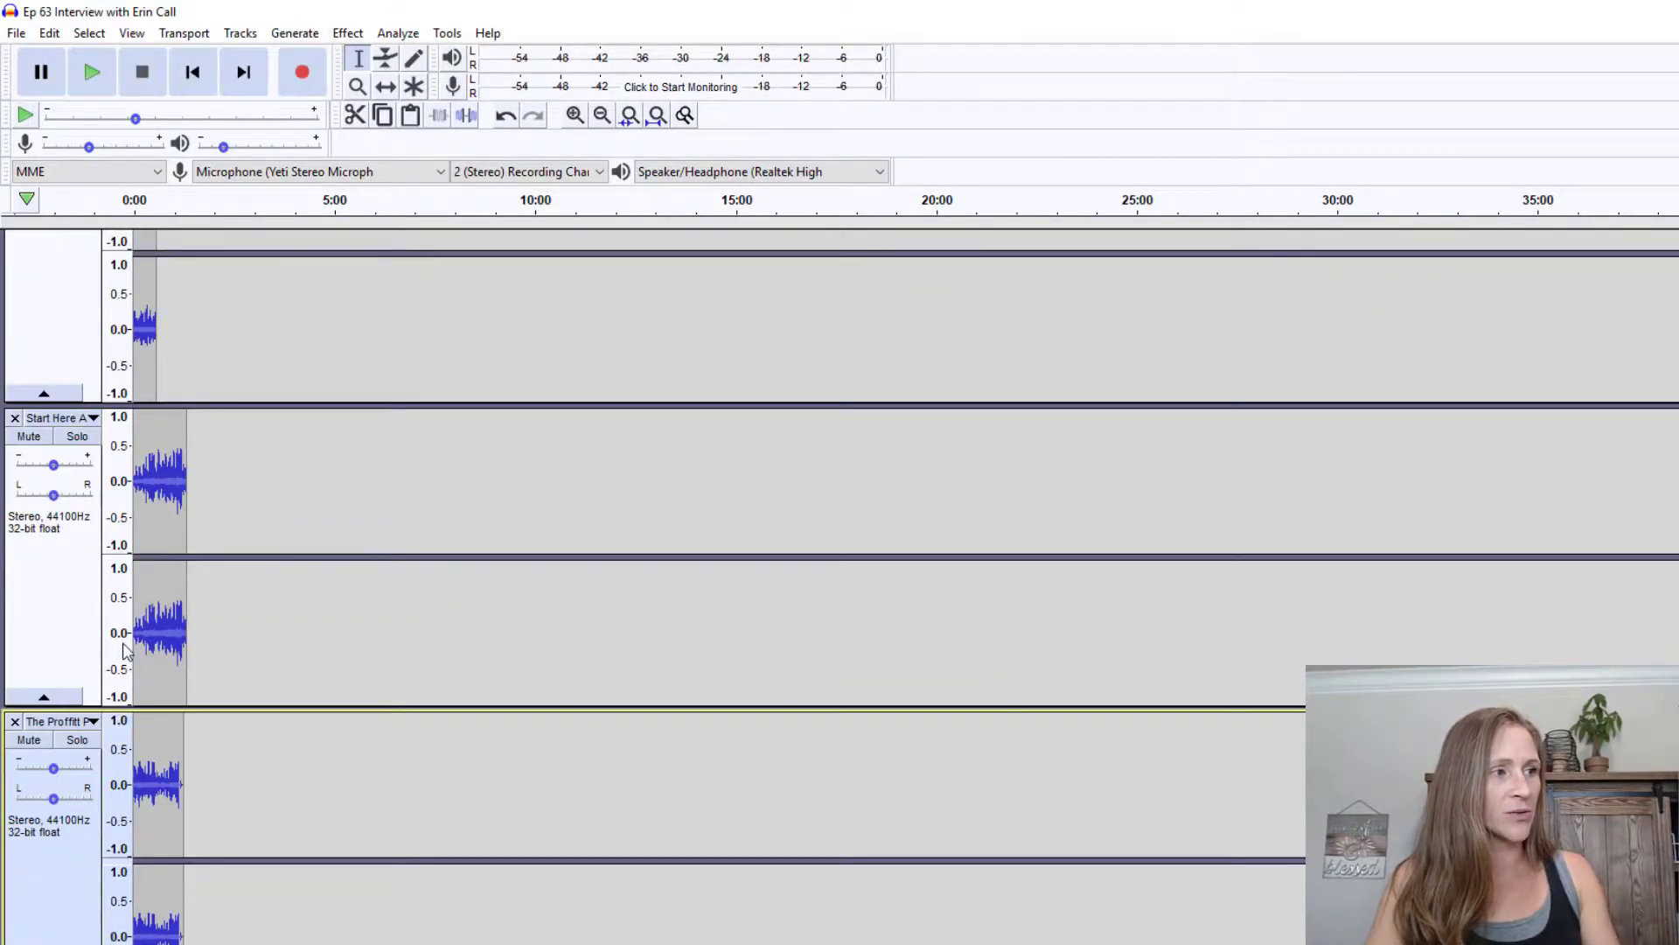
{"action": "scroll", "coordinate": [133, 647], "scroll_direction": "up", "scroll_amount": 3}
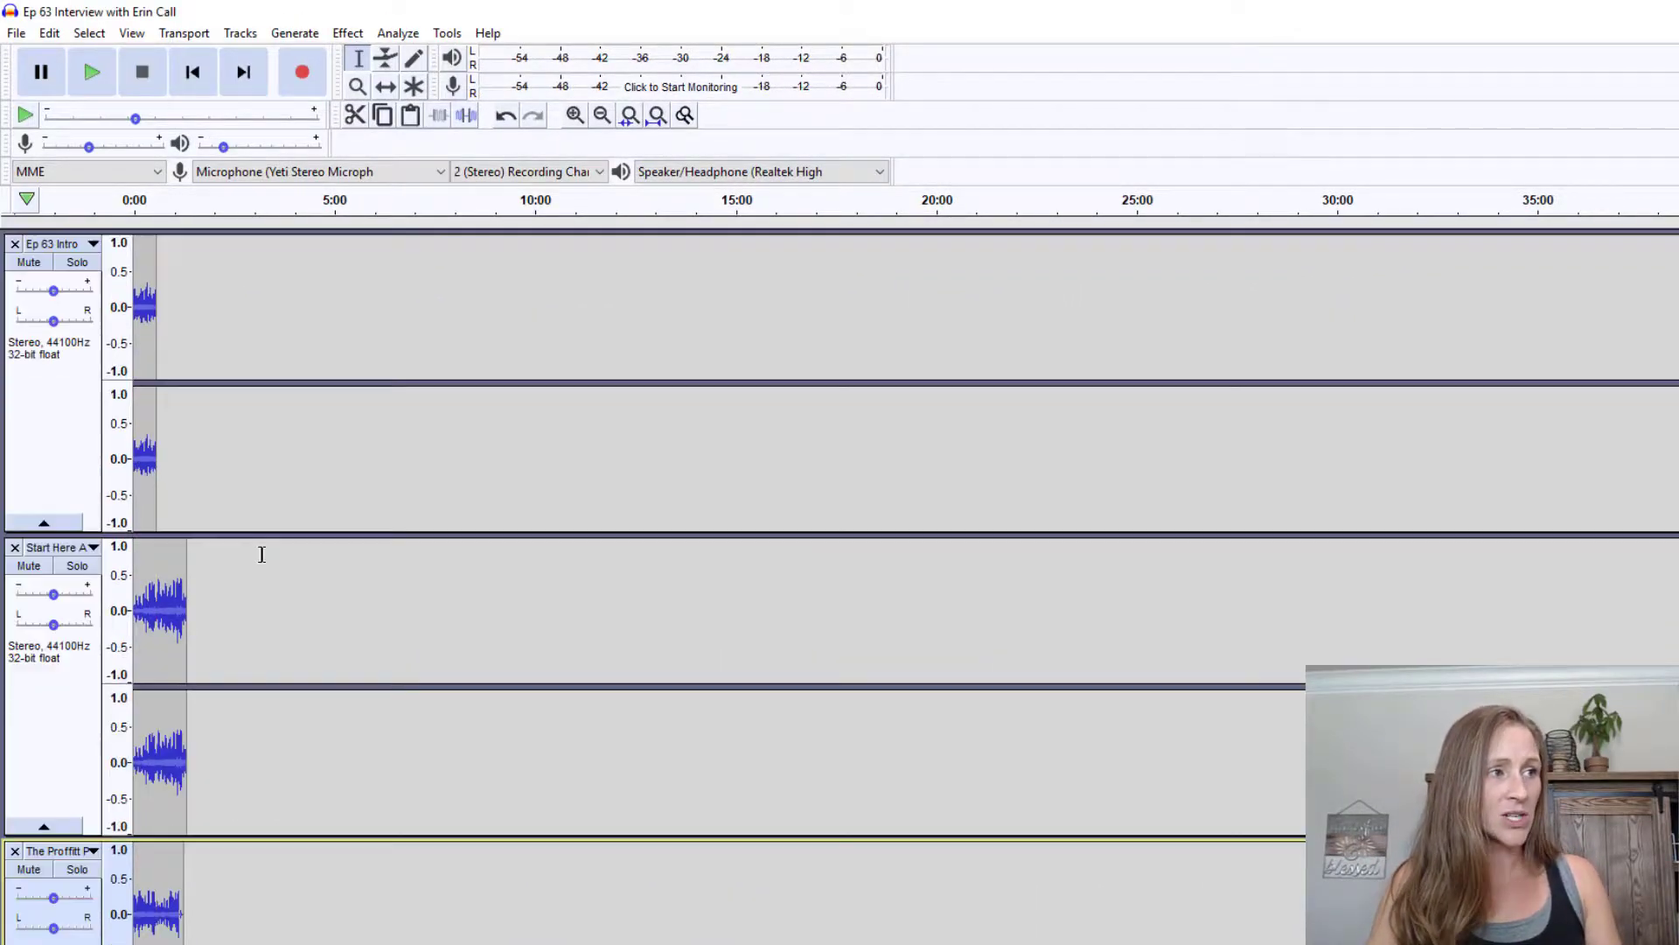
{"action": "left_click", "coordinate": [94, 548]}
{"action": "left_click", "coordinate": [109, 622]}
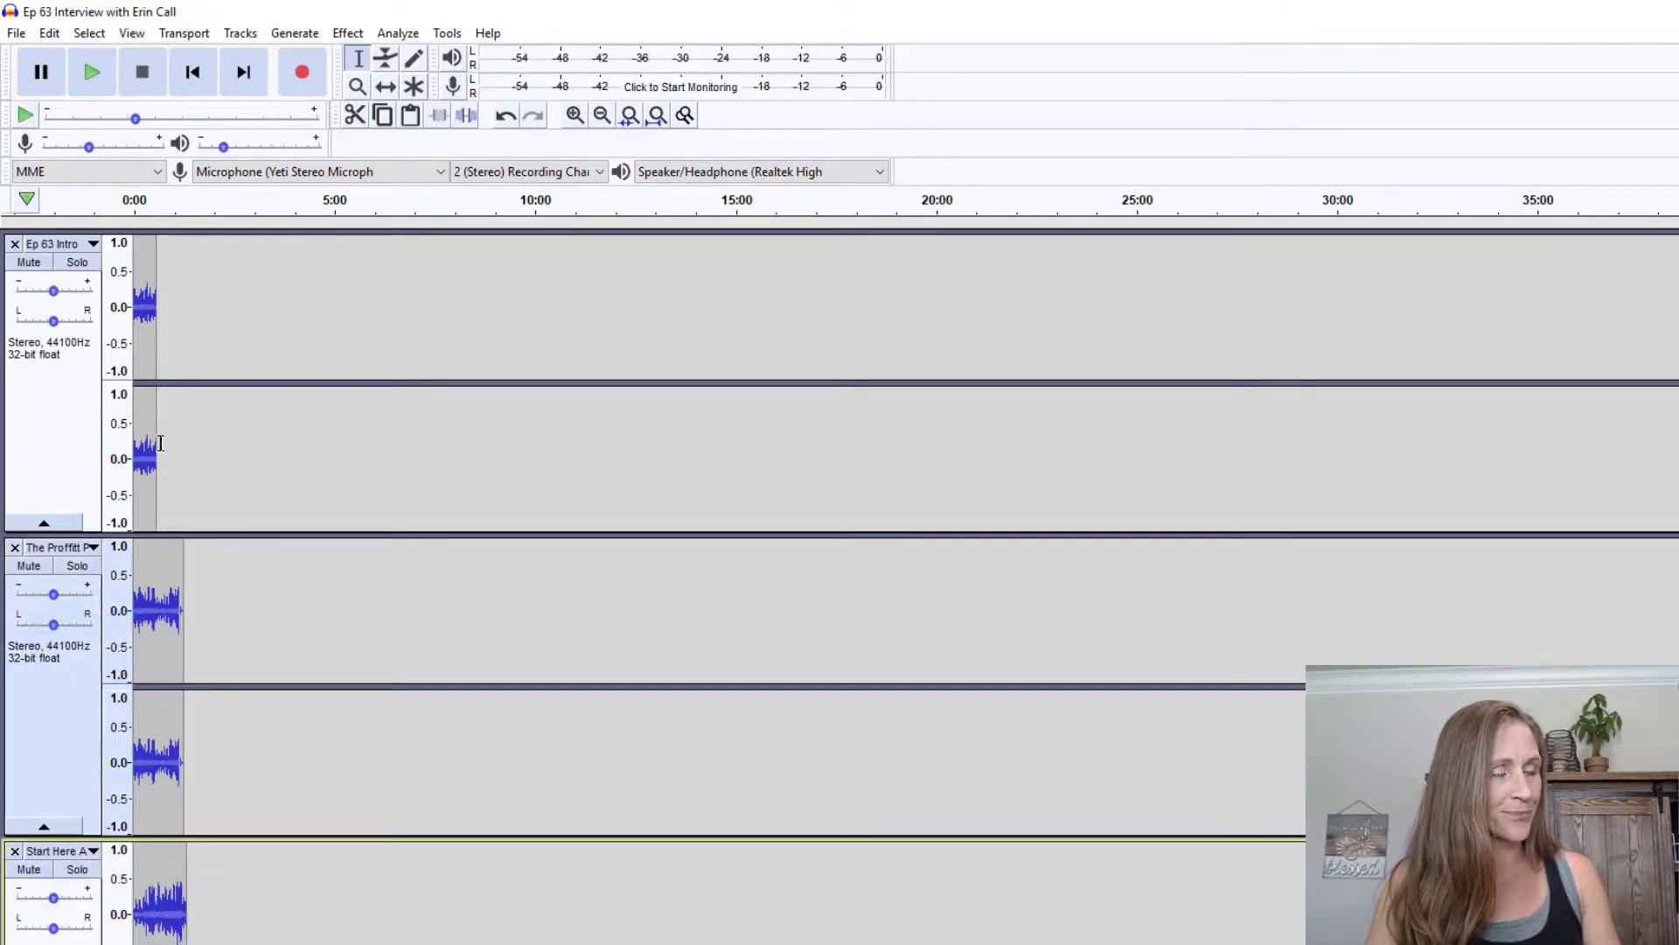
{"action": "scroll", "coordinate": [218, 476], "scroll_direction": "down", "scroll_amount": 20}
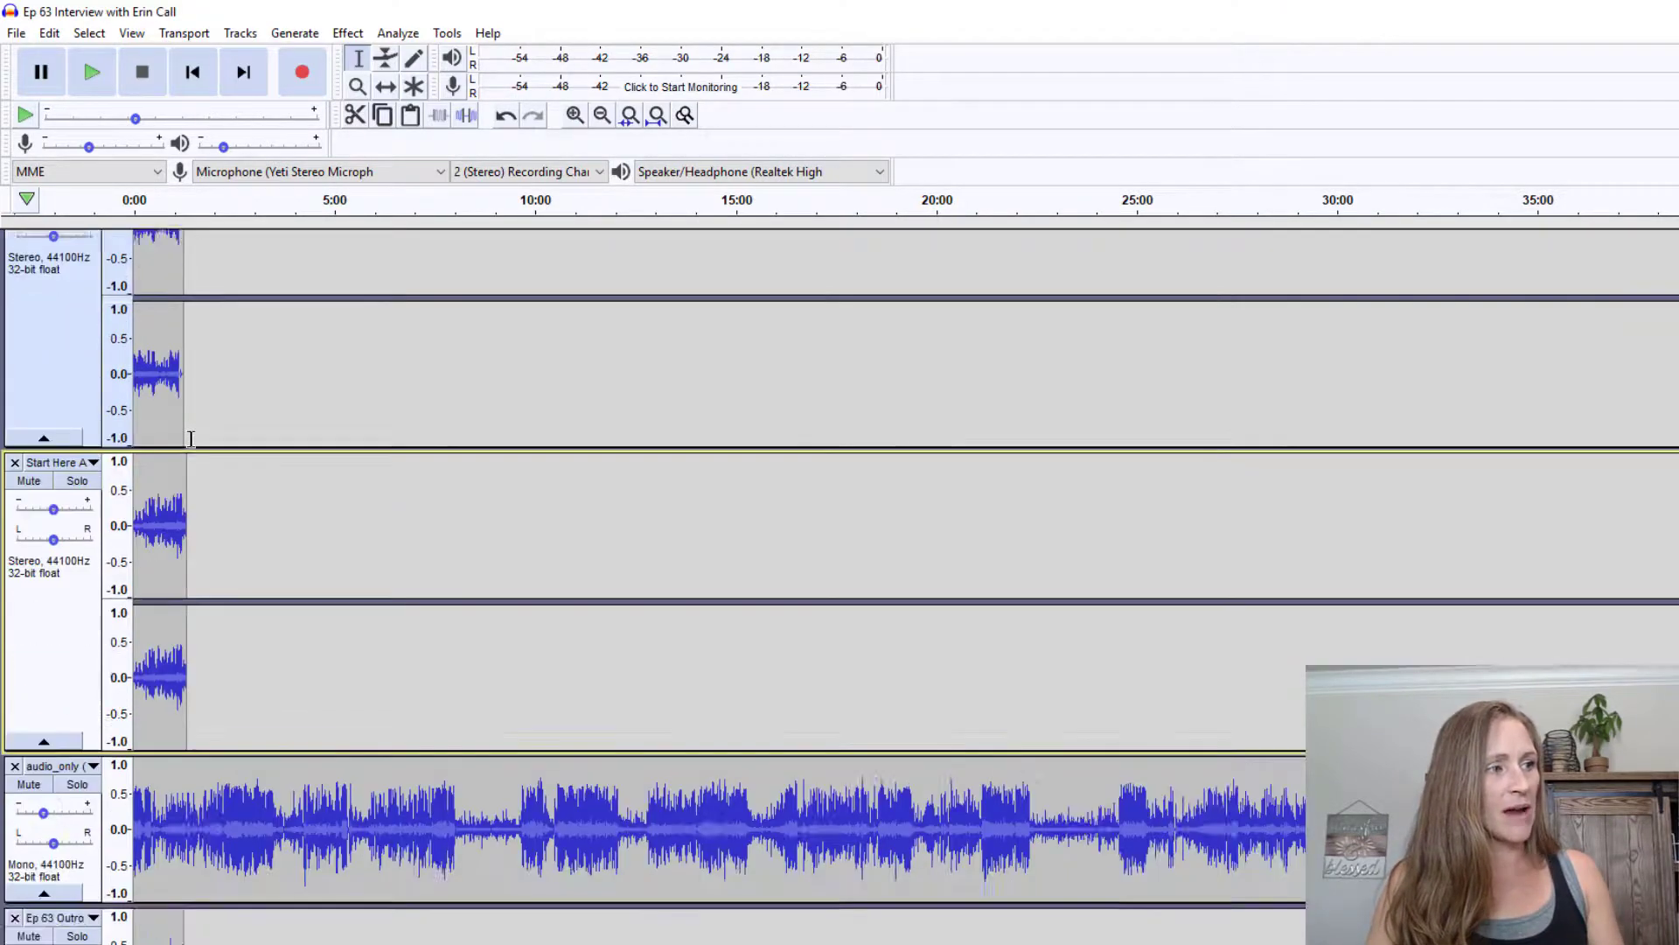
{"action": "scroll", "coordinate": [228, 573], "scroll_direction": "down", "scroll_amount": 2}
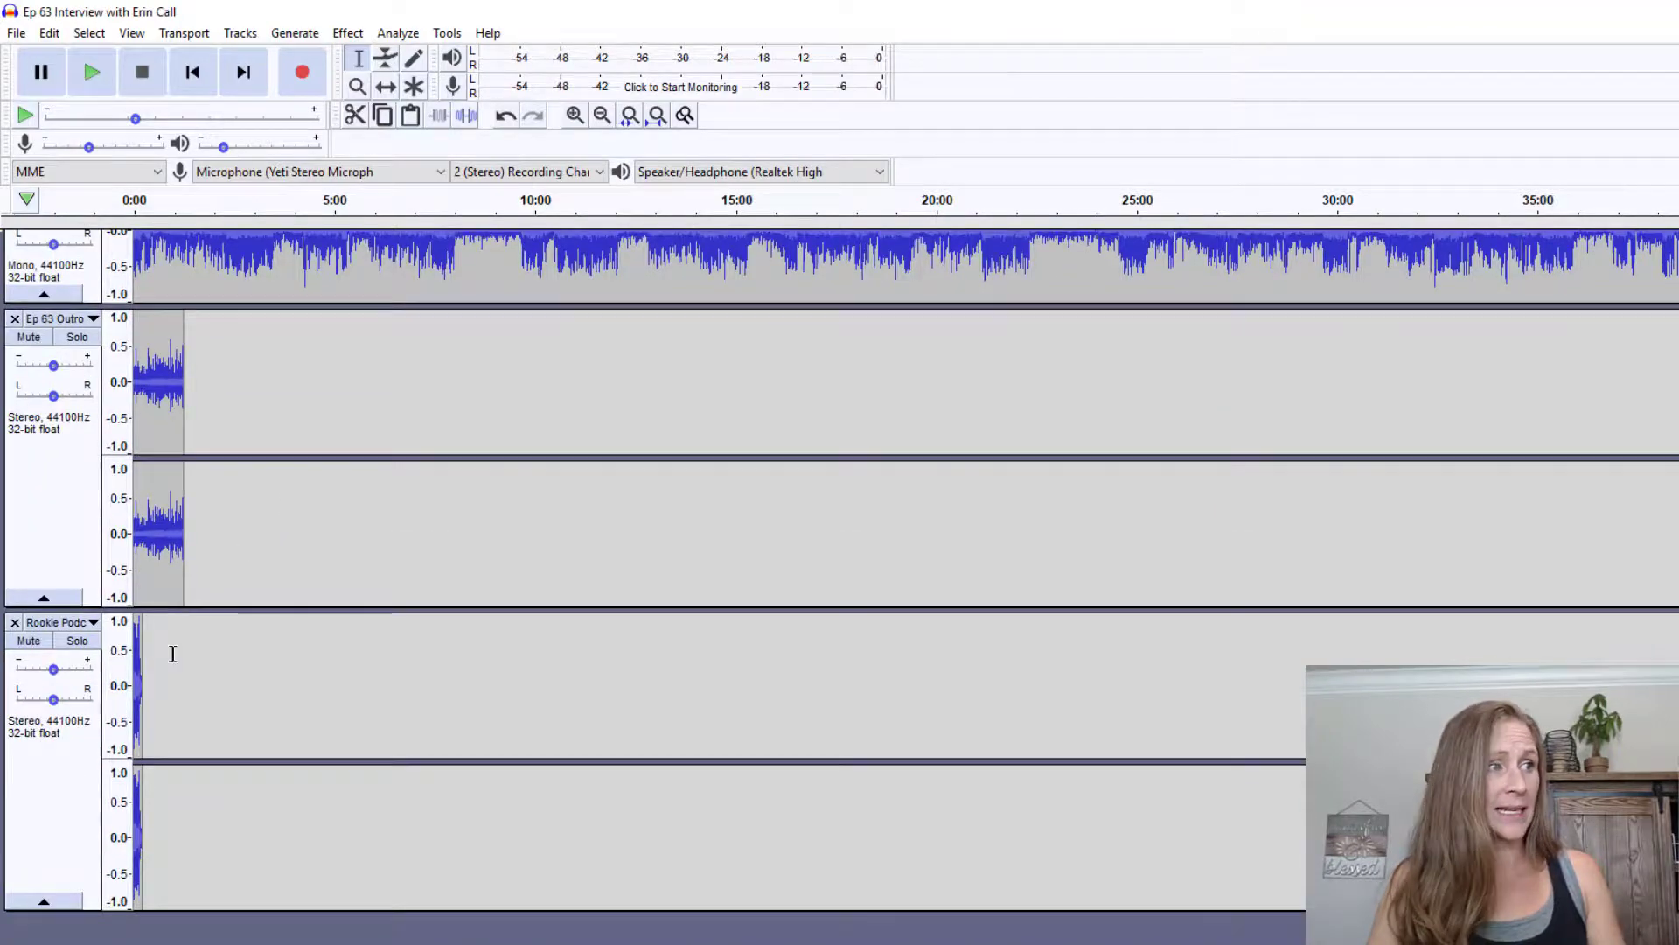
{"action": "scroll", "coordinate": [168, 683], "scroll_direction": "up", "scroll_amount": 20}
{"action": "scroll", "coordinate": [187, 666], "scroll_direction": "up", "scroll_amount": 2}
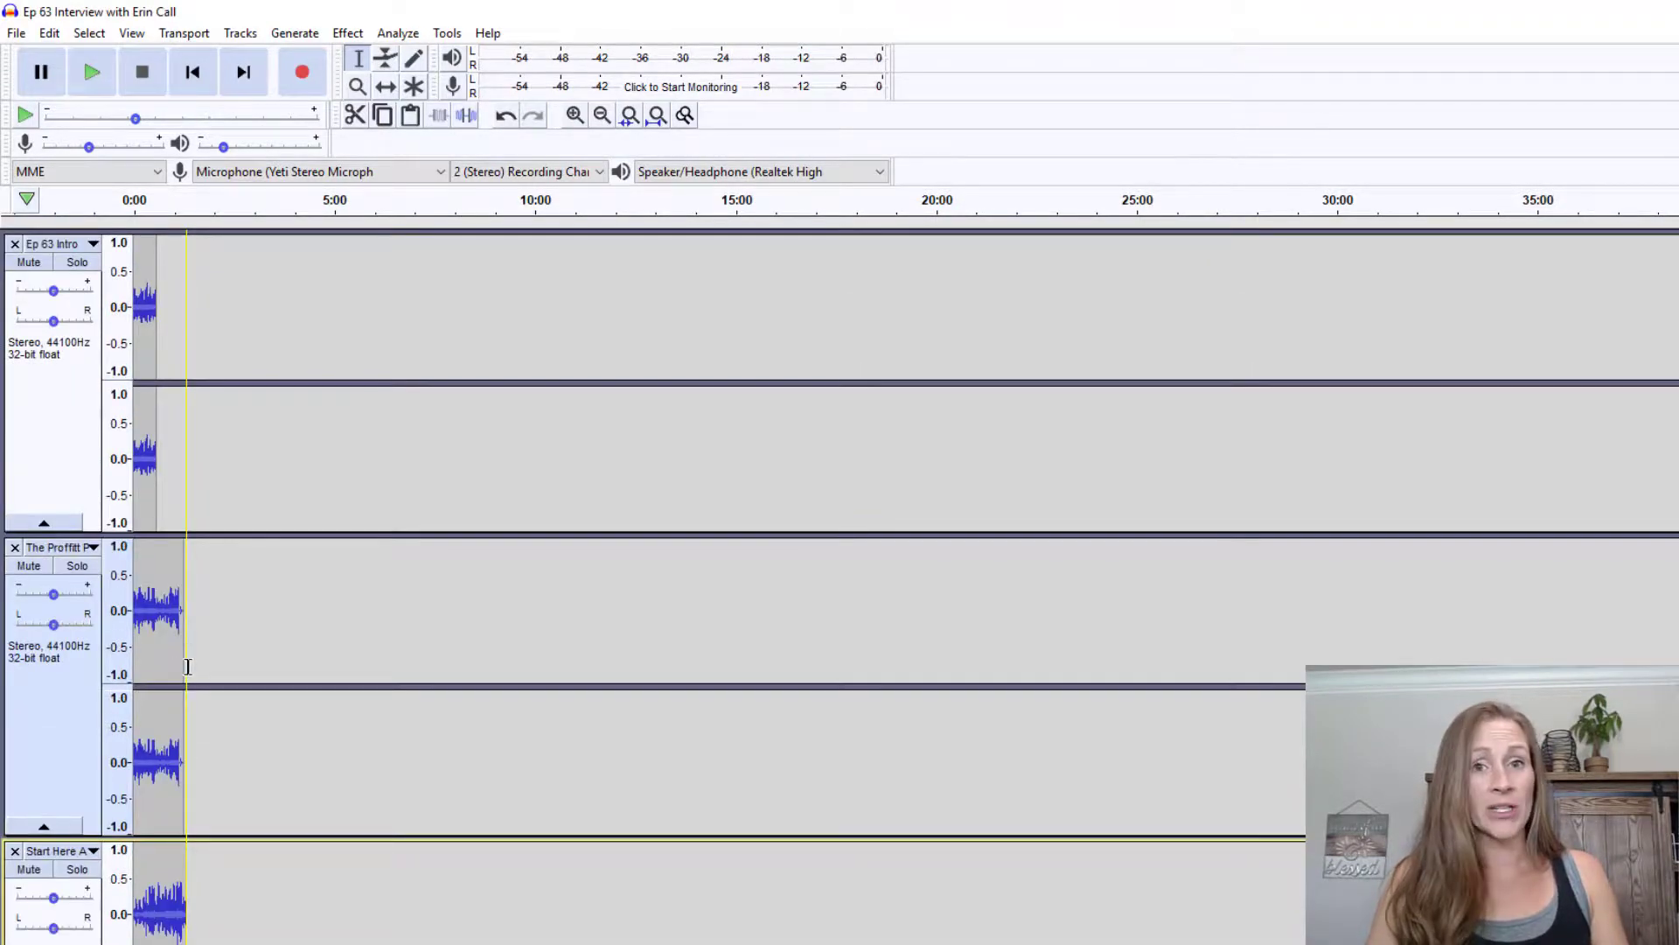
{"action": "scroll", "coordinate": [187, 666], "scroll_direction": "down", "scroll_amount": 18}
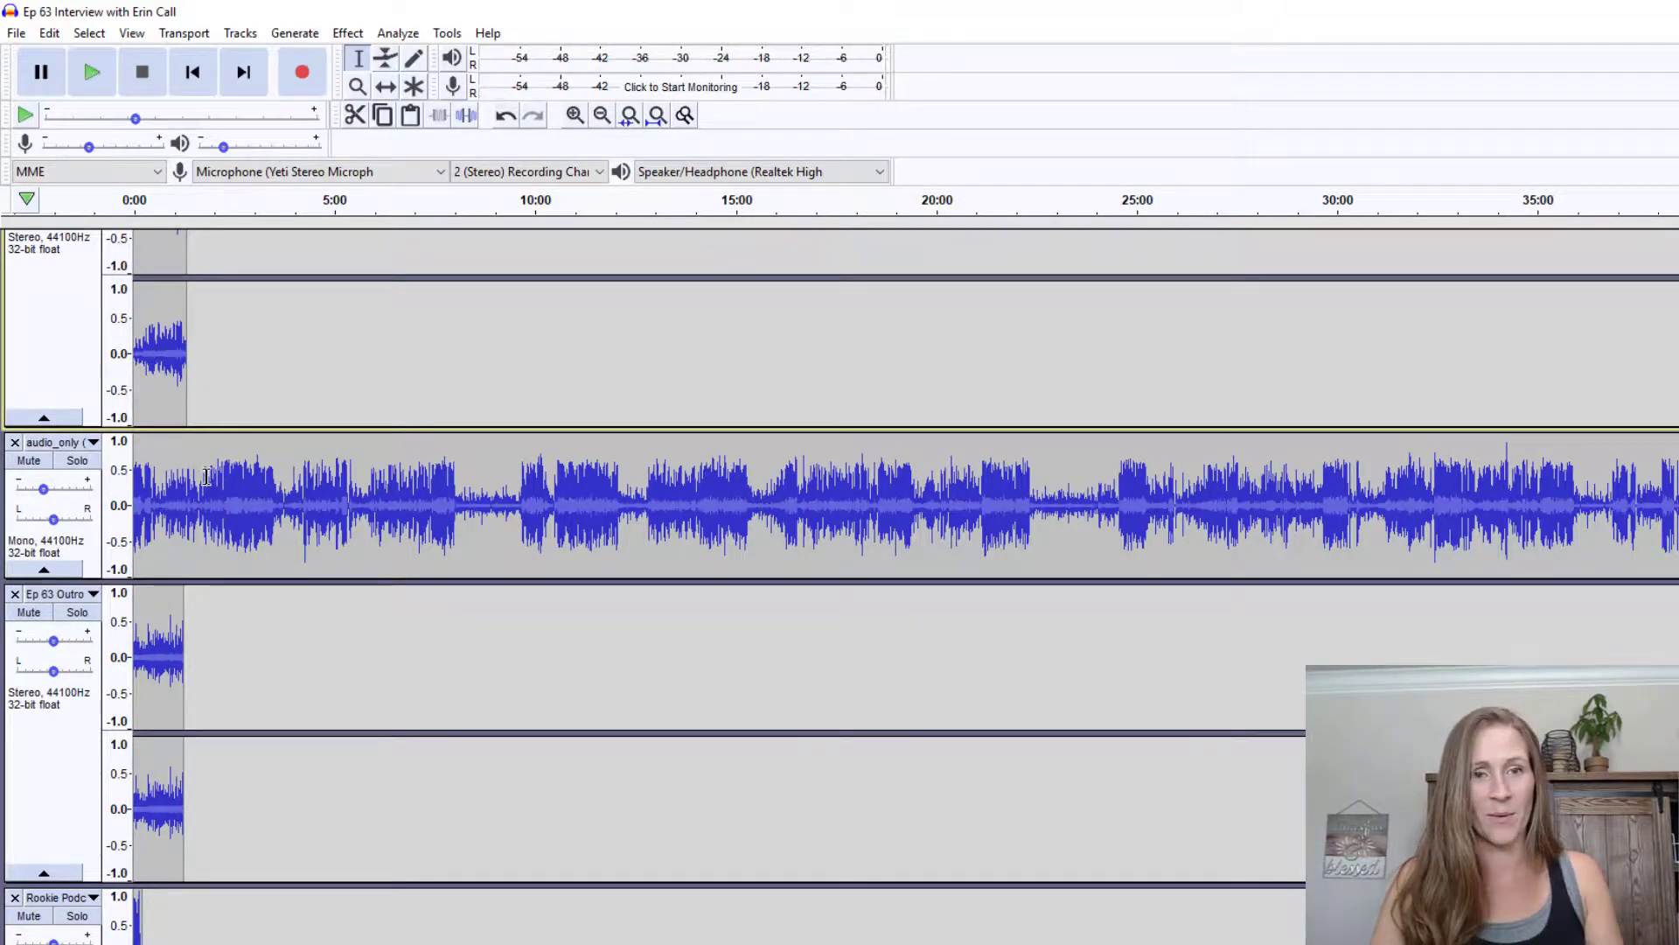
{"action": "scroll", "coordinate": [256, 322], "scroll_direction": "up", "scroll_amount": 10}
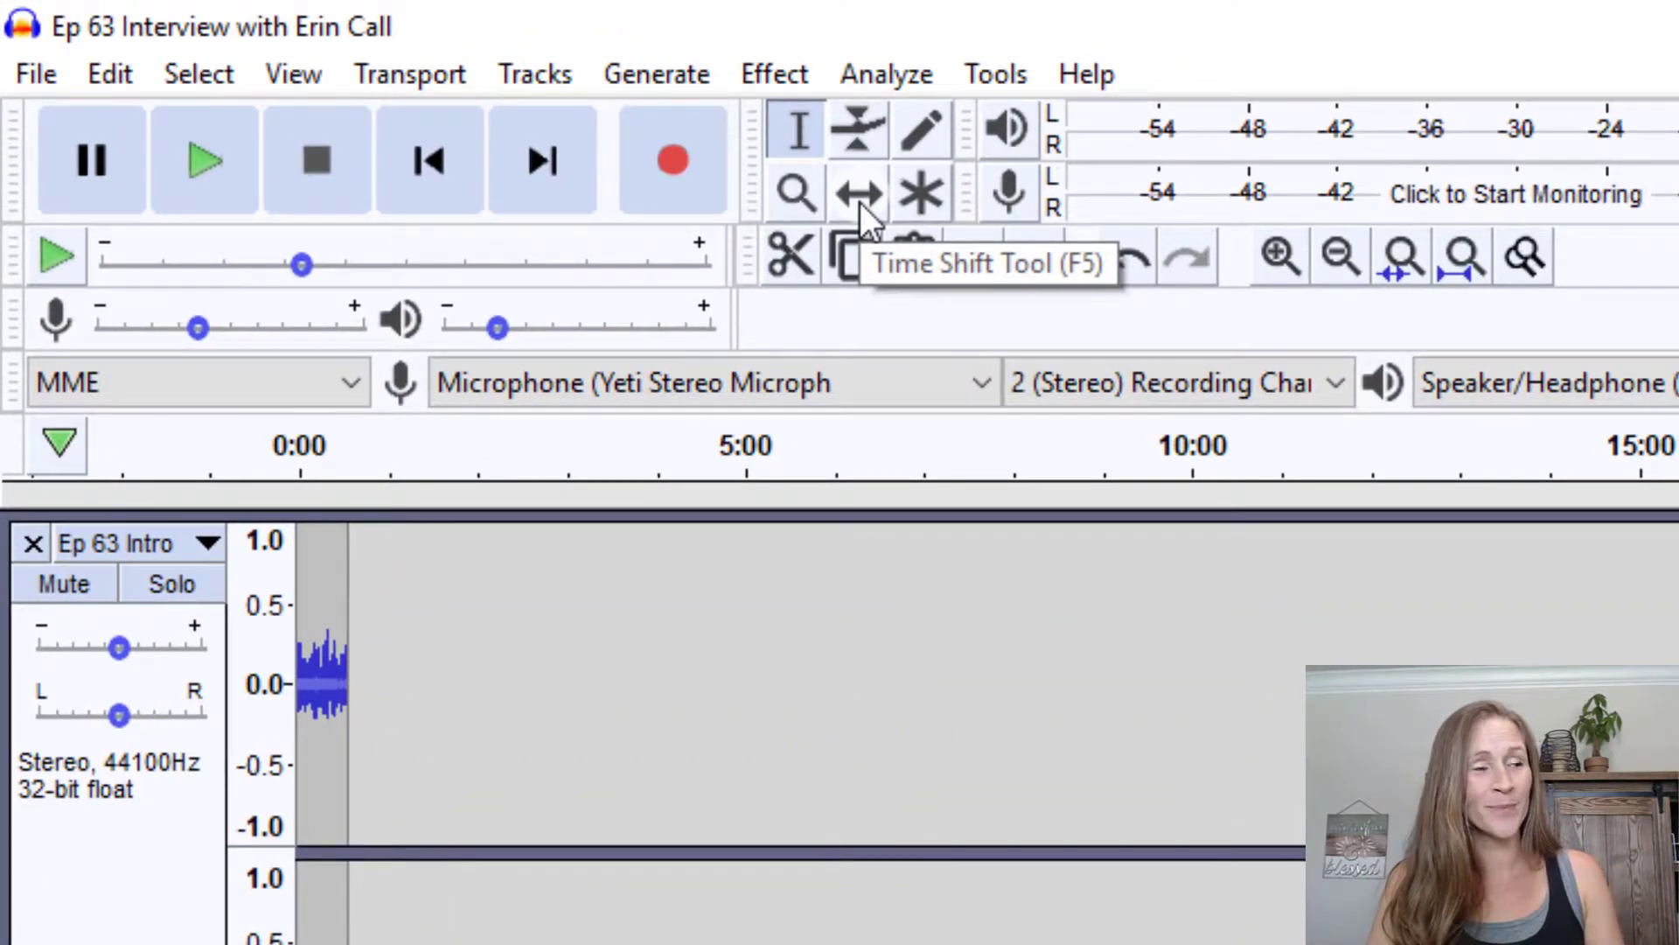
With the Time Shift Tool, drag The Proffitt Podcast clip to begin where Ep 63 Intro ends
{"action": "left_click", "coordinate": [859, 202]}
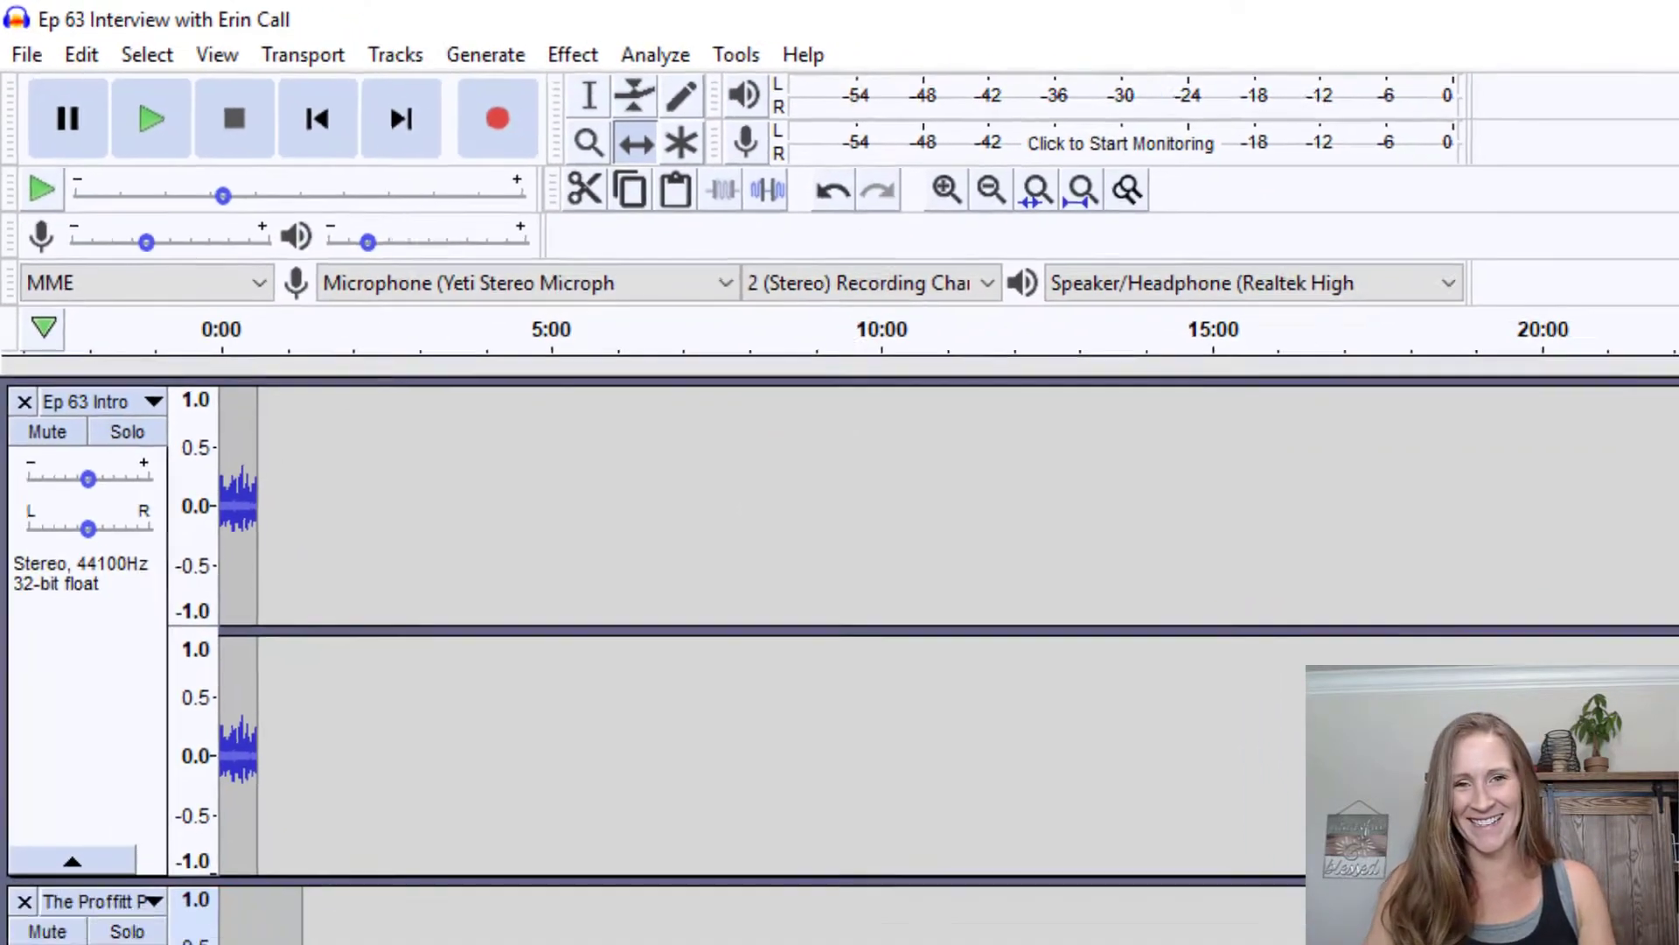
{"action": "mouse_move", "coordinate": [158, 582]}
{"action": "left_mouse_down"}
{"action": "mouse_move", "coordinate": [208, 582]}
{"action": "mouse_move", "coordinate": [182, 583]}
{"action": "left_mouse_up"}
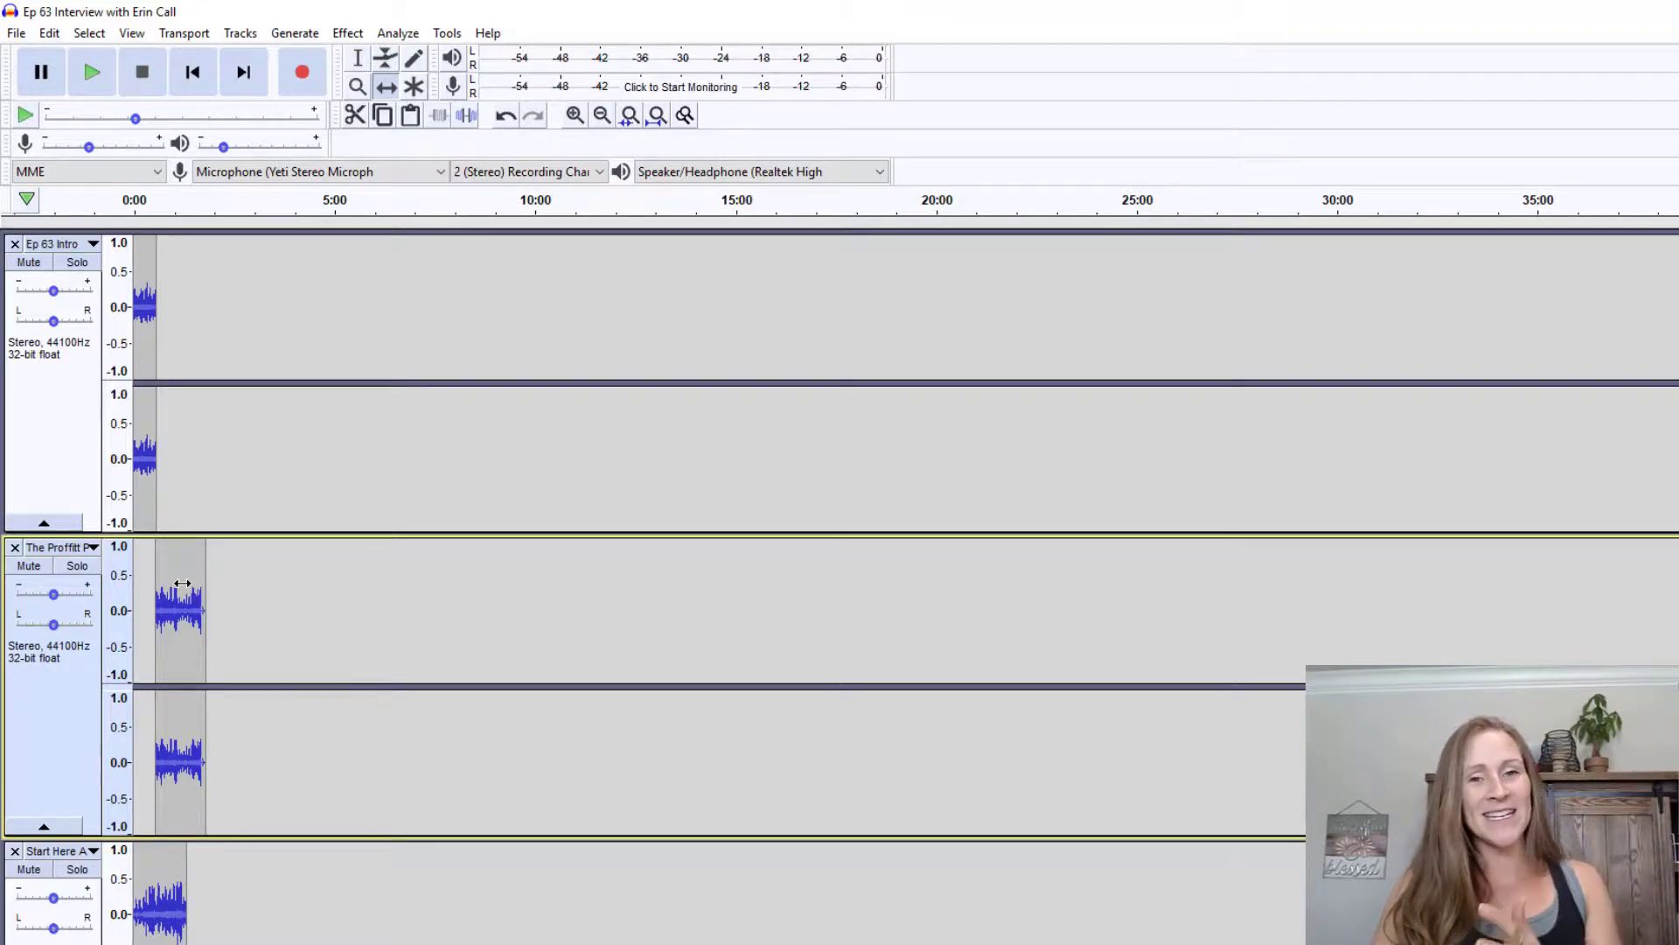
{"action": "left_click_drag", "start_coordinate": [182, 582], "coordinate": [180, 664]}
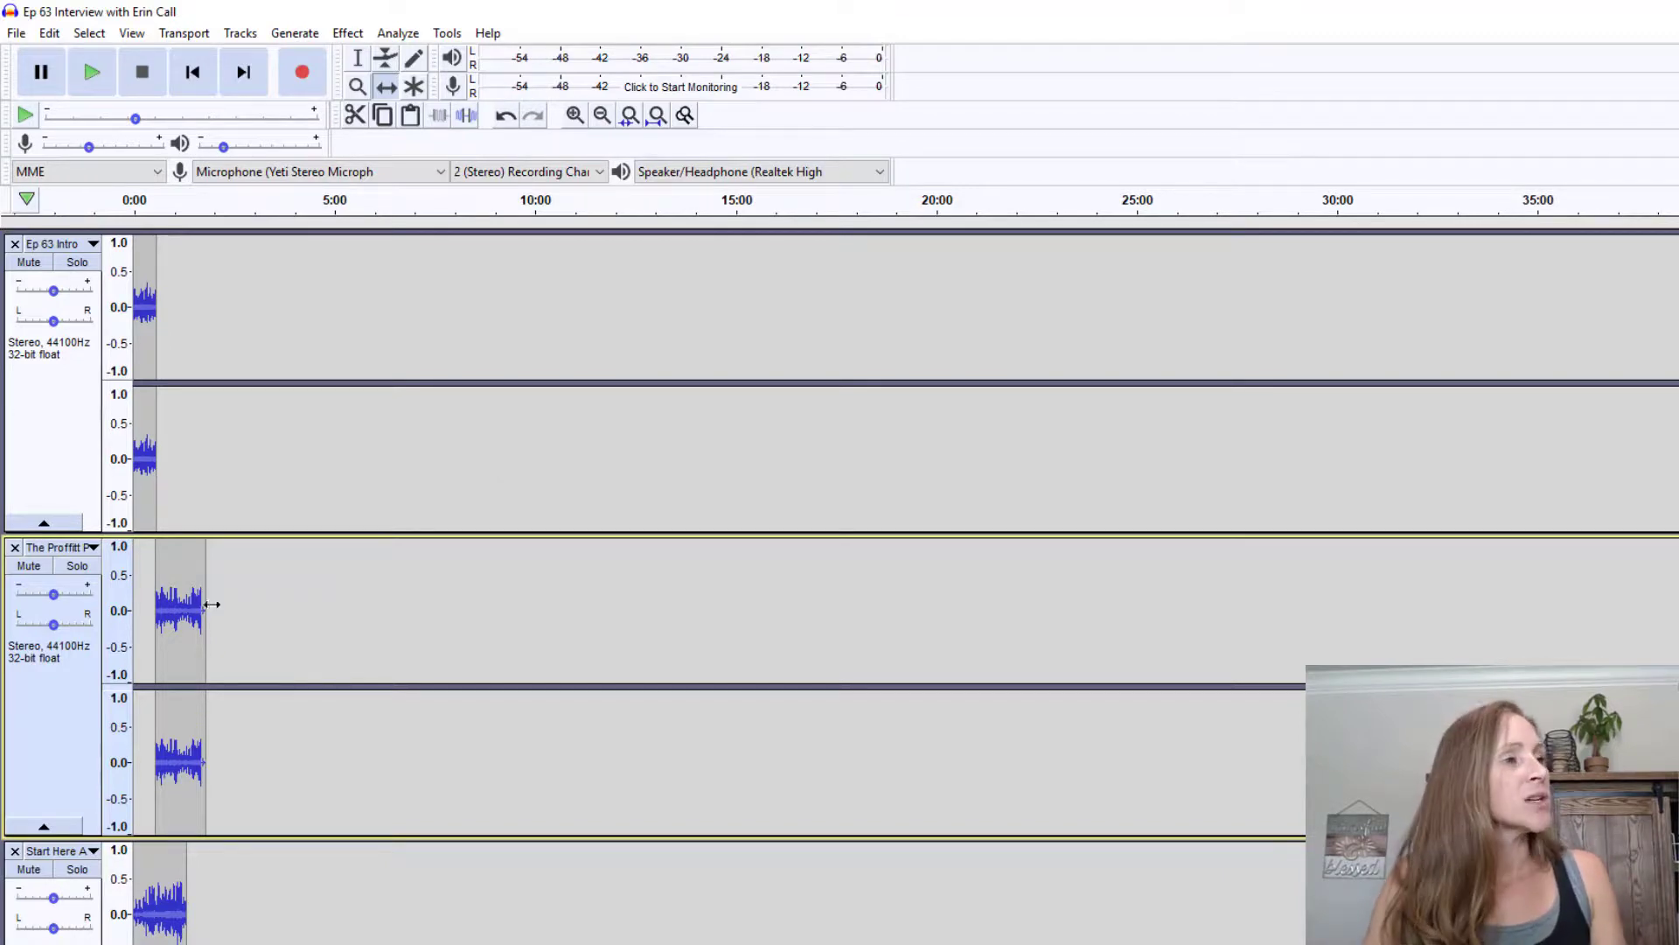
{"action": "left_click_drag", "start_coordinate": [198, 604], "coordinate": [201, 601]}
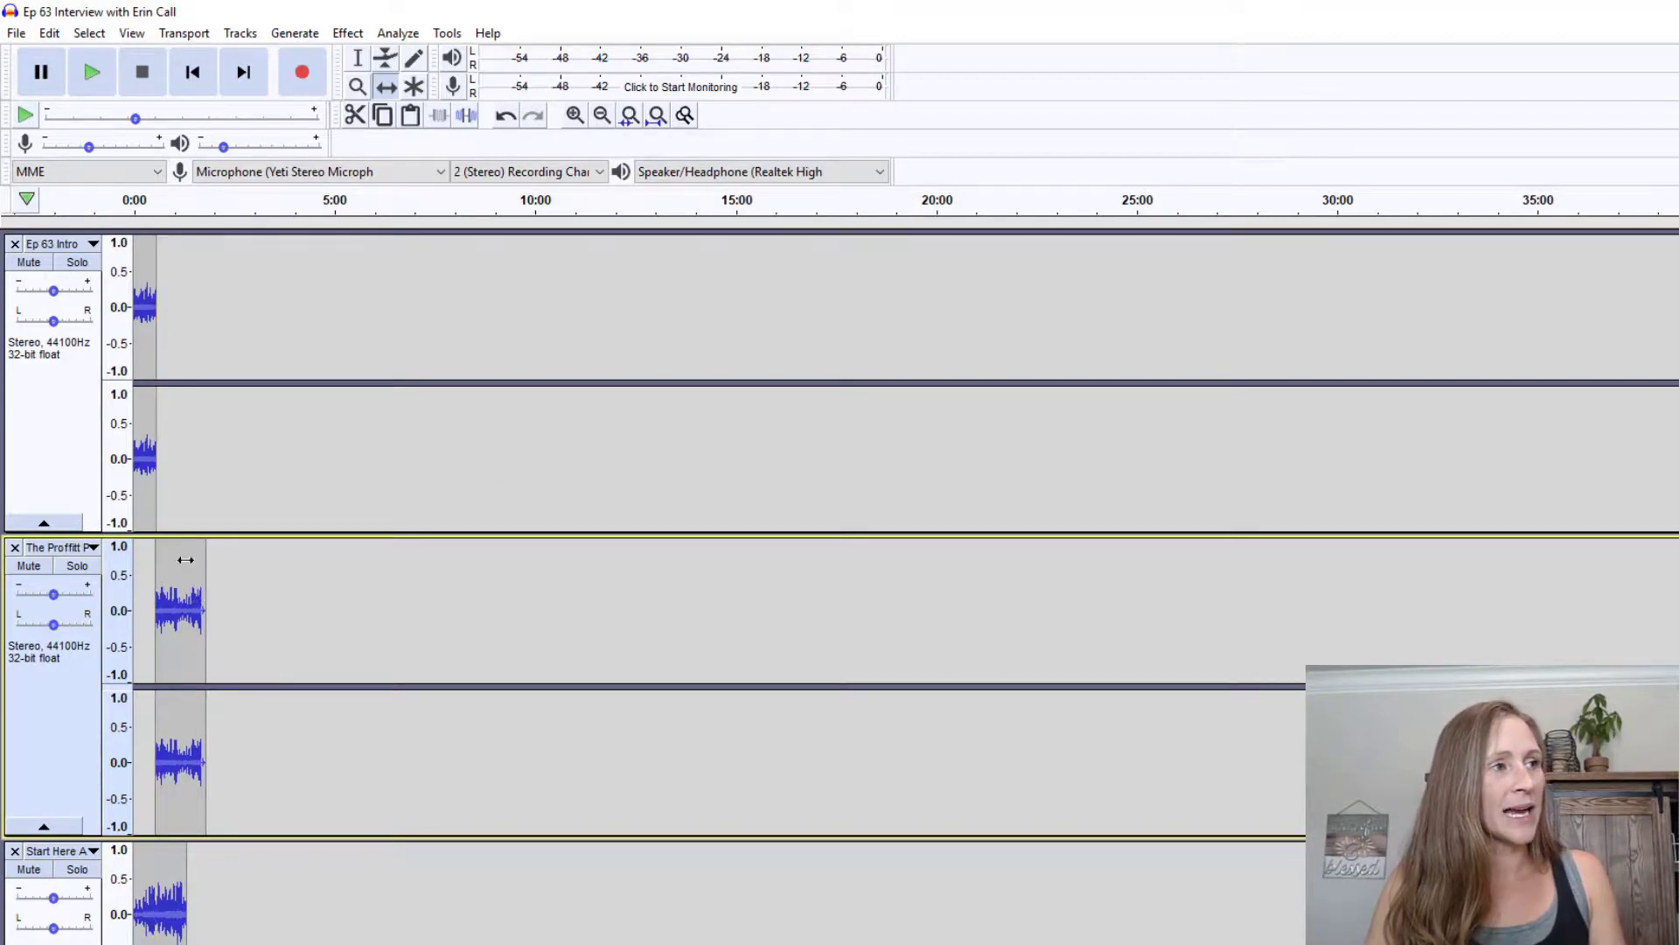
{"action": "left_click", "coordinate": [575, 115]}
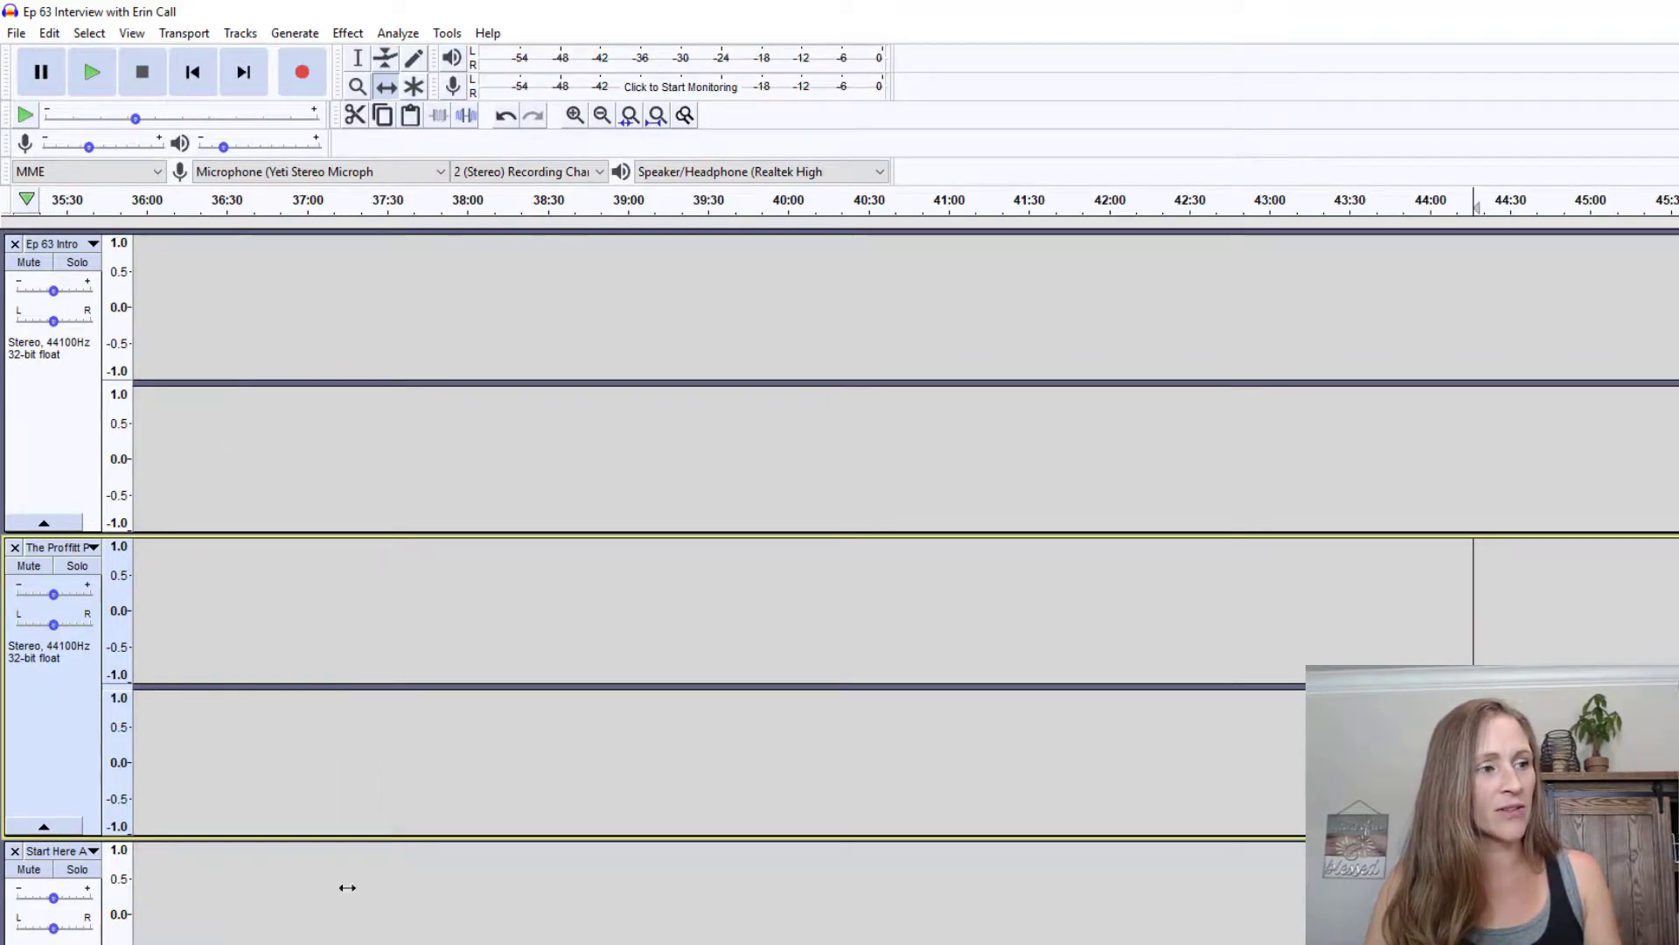
Fine-tune the Proffitt clip's start, then slide Start Here Ad to begin where Proffitt ends, around 1:55
{"action": "scroll", "coordinate": [840, 534], "scroll_direction": "left", "scroll_amount": 15}
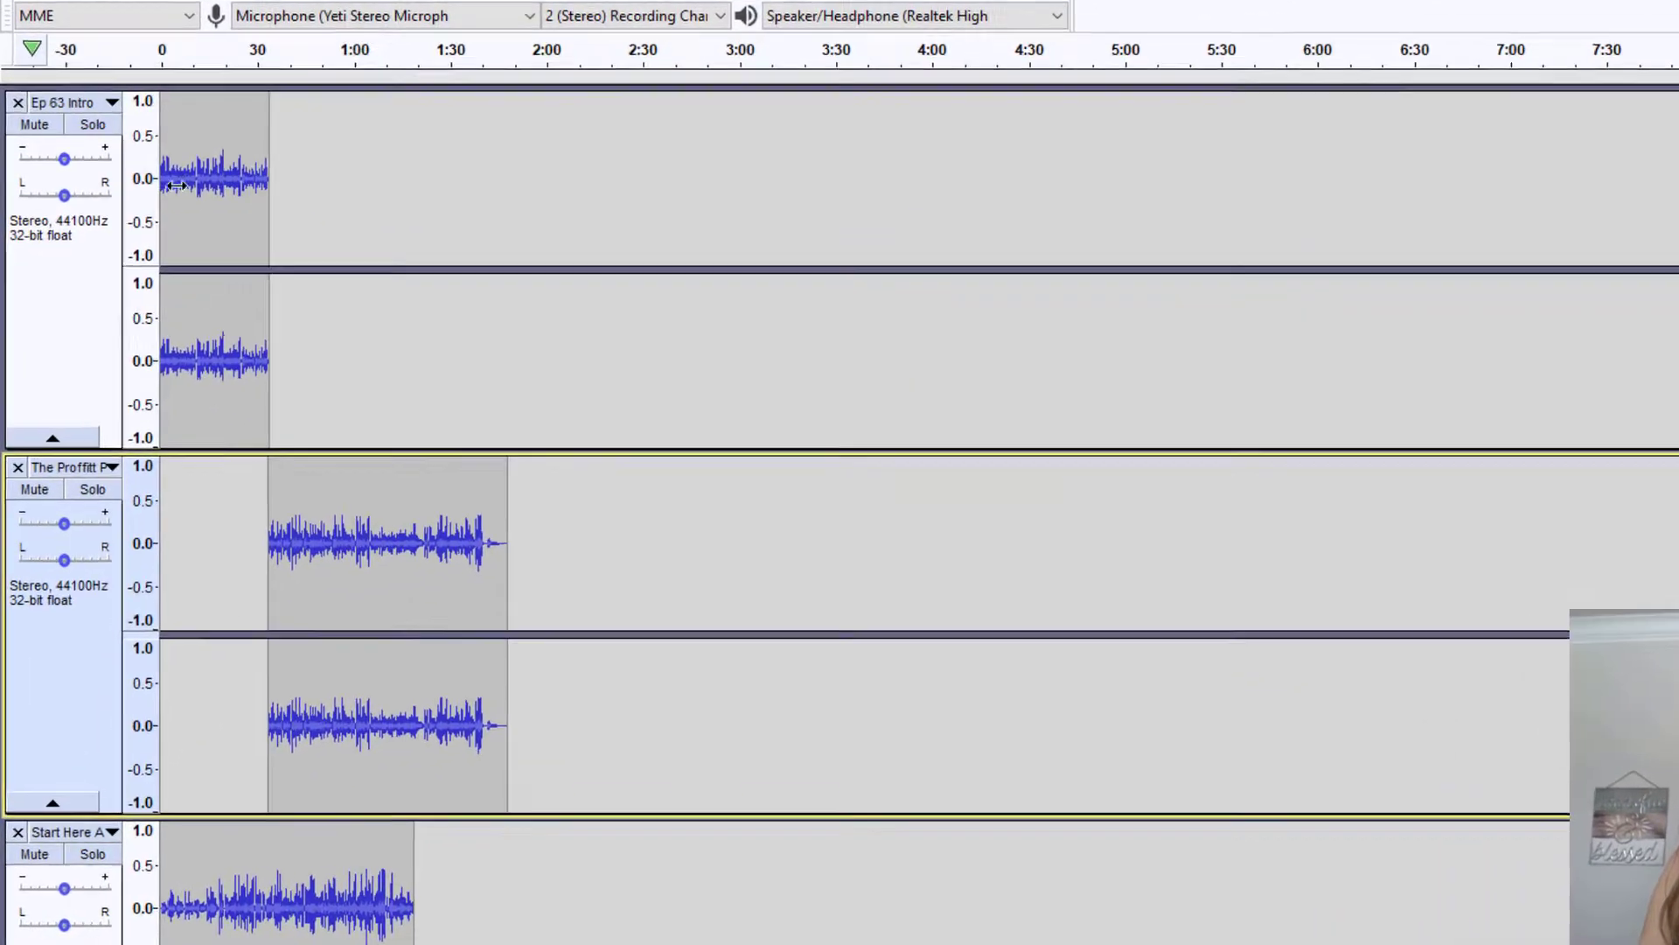
{"action": "mouse_move", "coordinate": [308, 482]}
{"action": "left_mouse_down"}
{"action": "mouse_move", "coordinate": [320, 492]}
{"action": "mouse_move", "coordinate": [339, 461]}
{"action": "mouse_move", "coordinate": [321, 497]}
{"action": "left_mouse_up"}
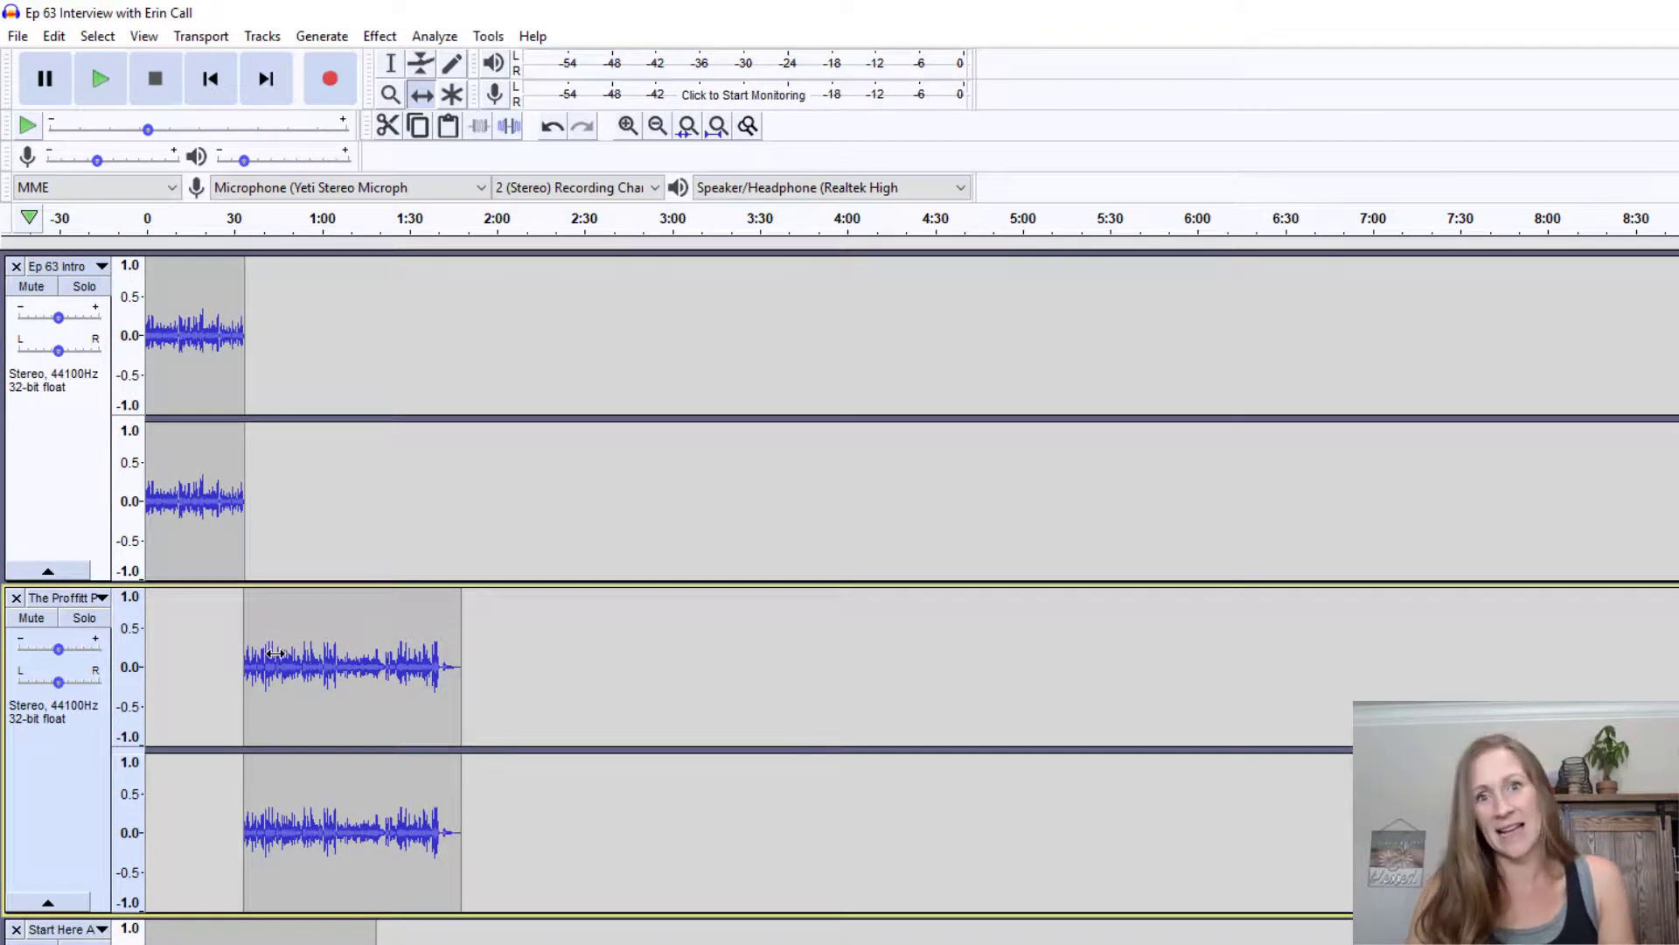
{"action": "scroll", "coordinate": [429, 698], "scroll_direction": "down", "scroll_amount": 2}
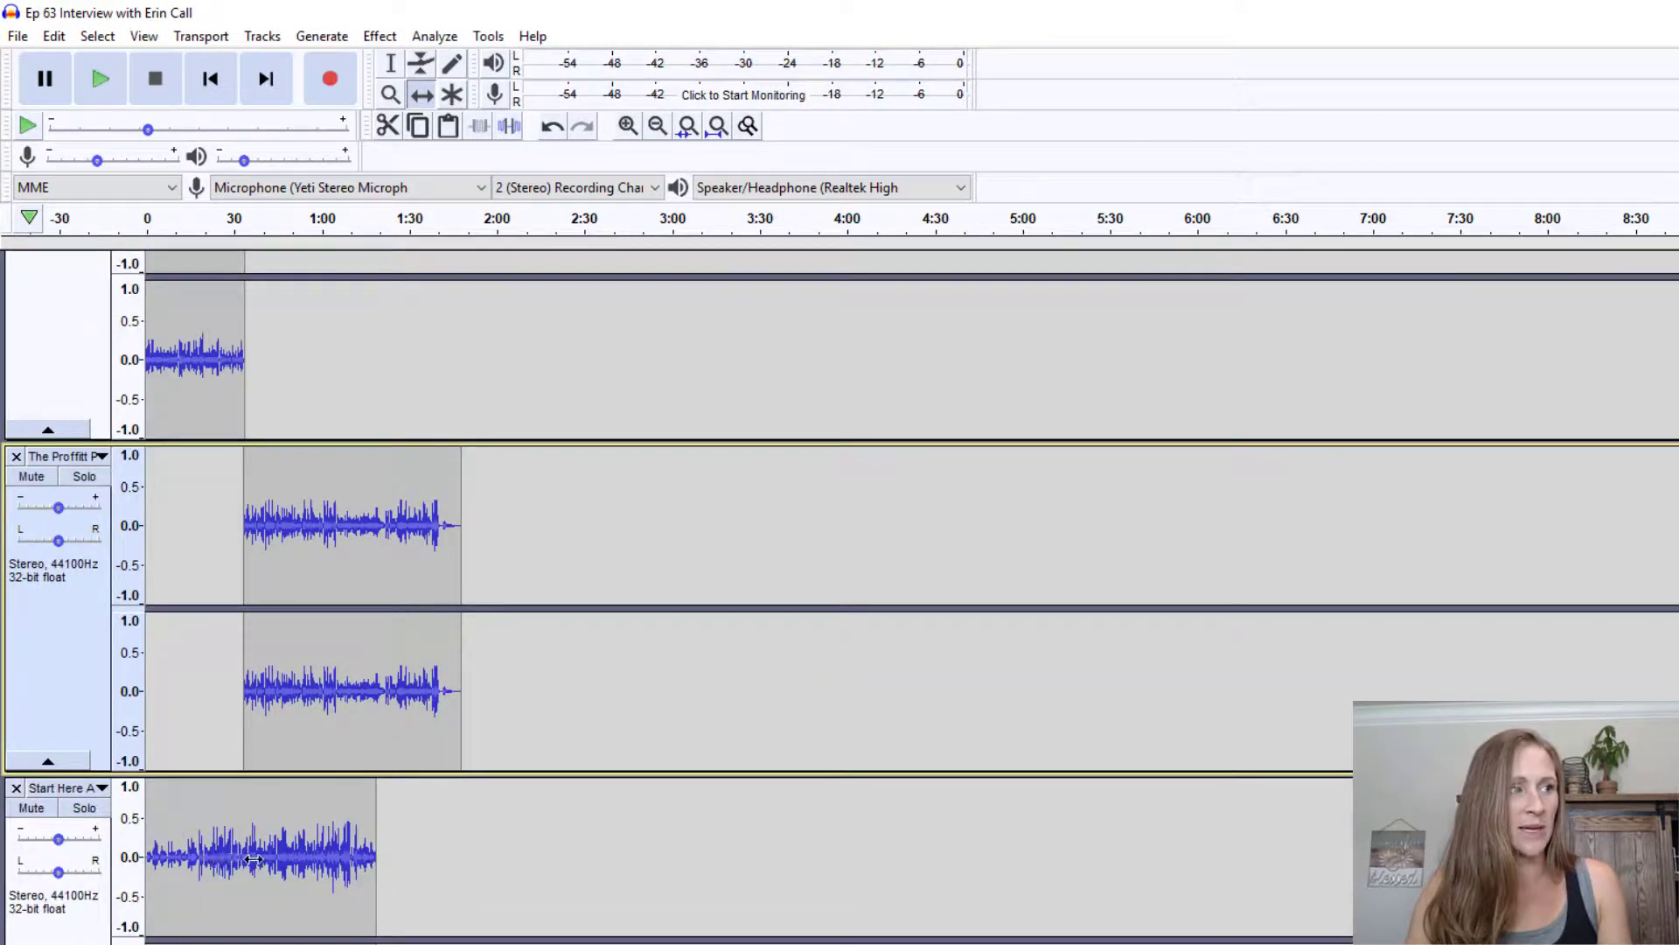
{"action": "left_click_drag", "start_coordinate": [253, 860], "coordinate": [541, 834]}
{"action": "scroll", "coordinate": [541, 833], "scroll_direction": "down", "scroll_amount": 1}
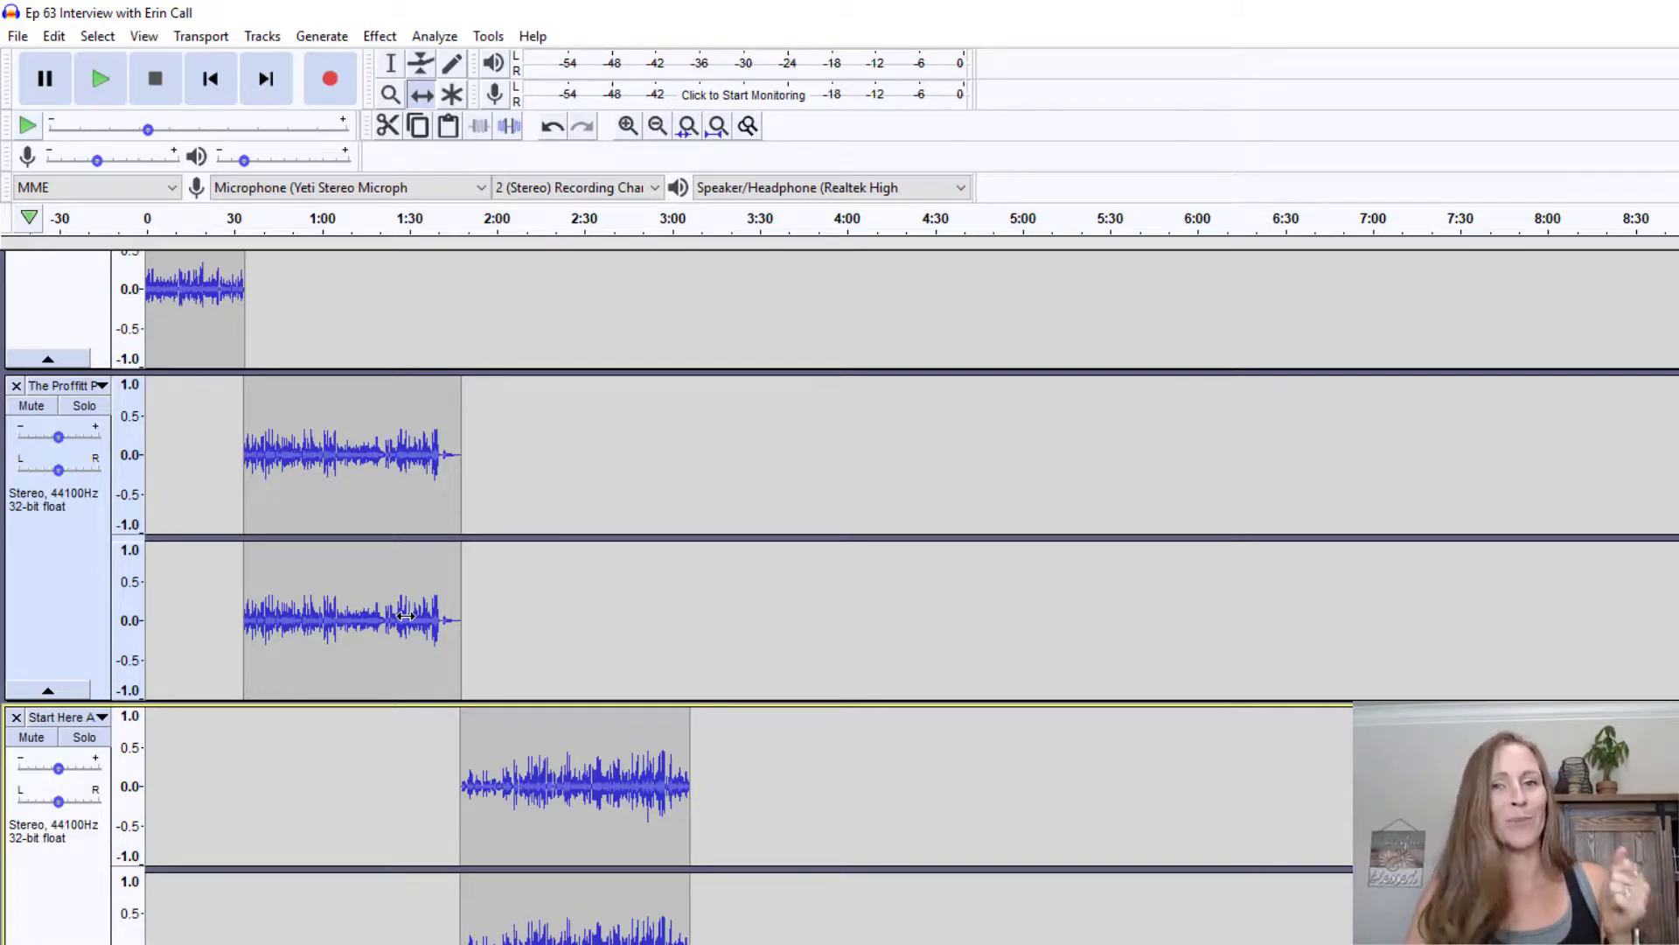
{"action": "scroll", "coordinate": [506, 588], "scroll_direction": "down", "scroll_amount": 5}
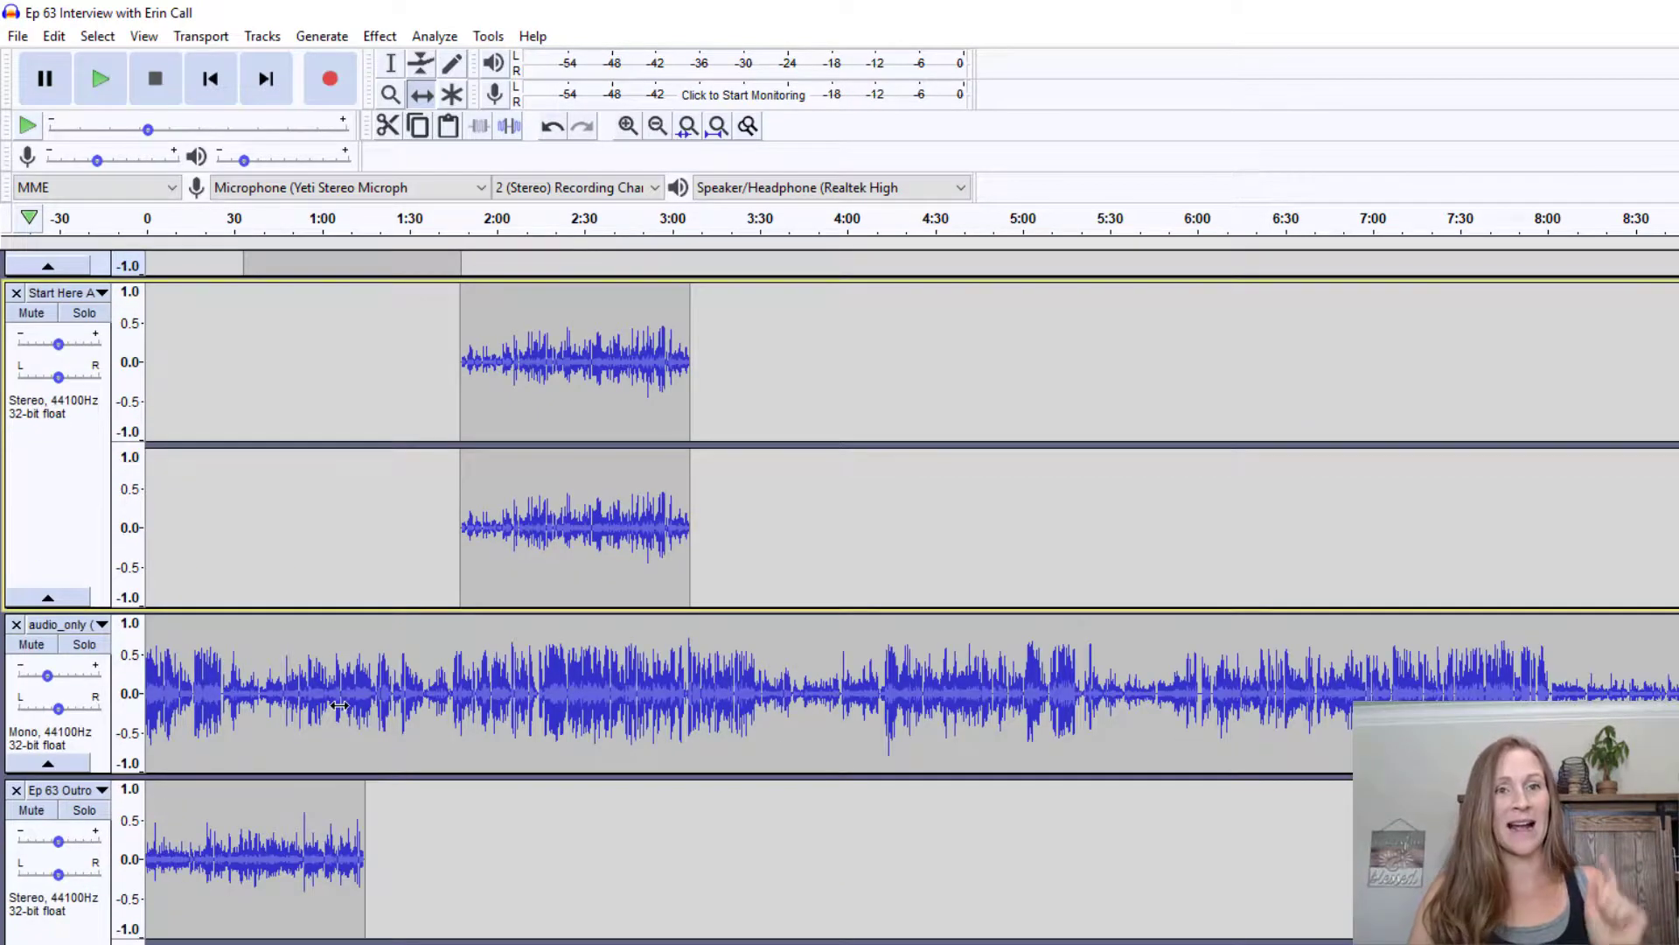
{"action": "scroll", "coordinate": [339, 705], "scroll_direction": "up", "scroll_amount": 7}
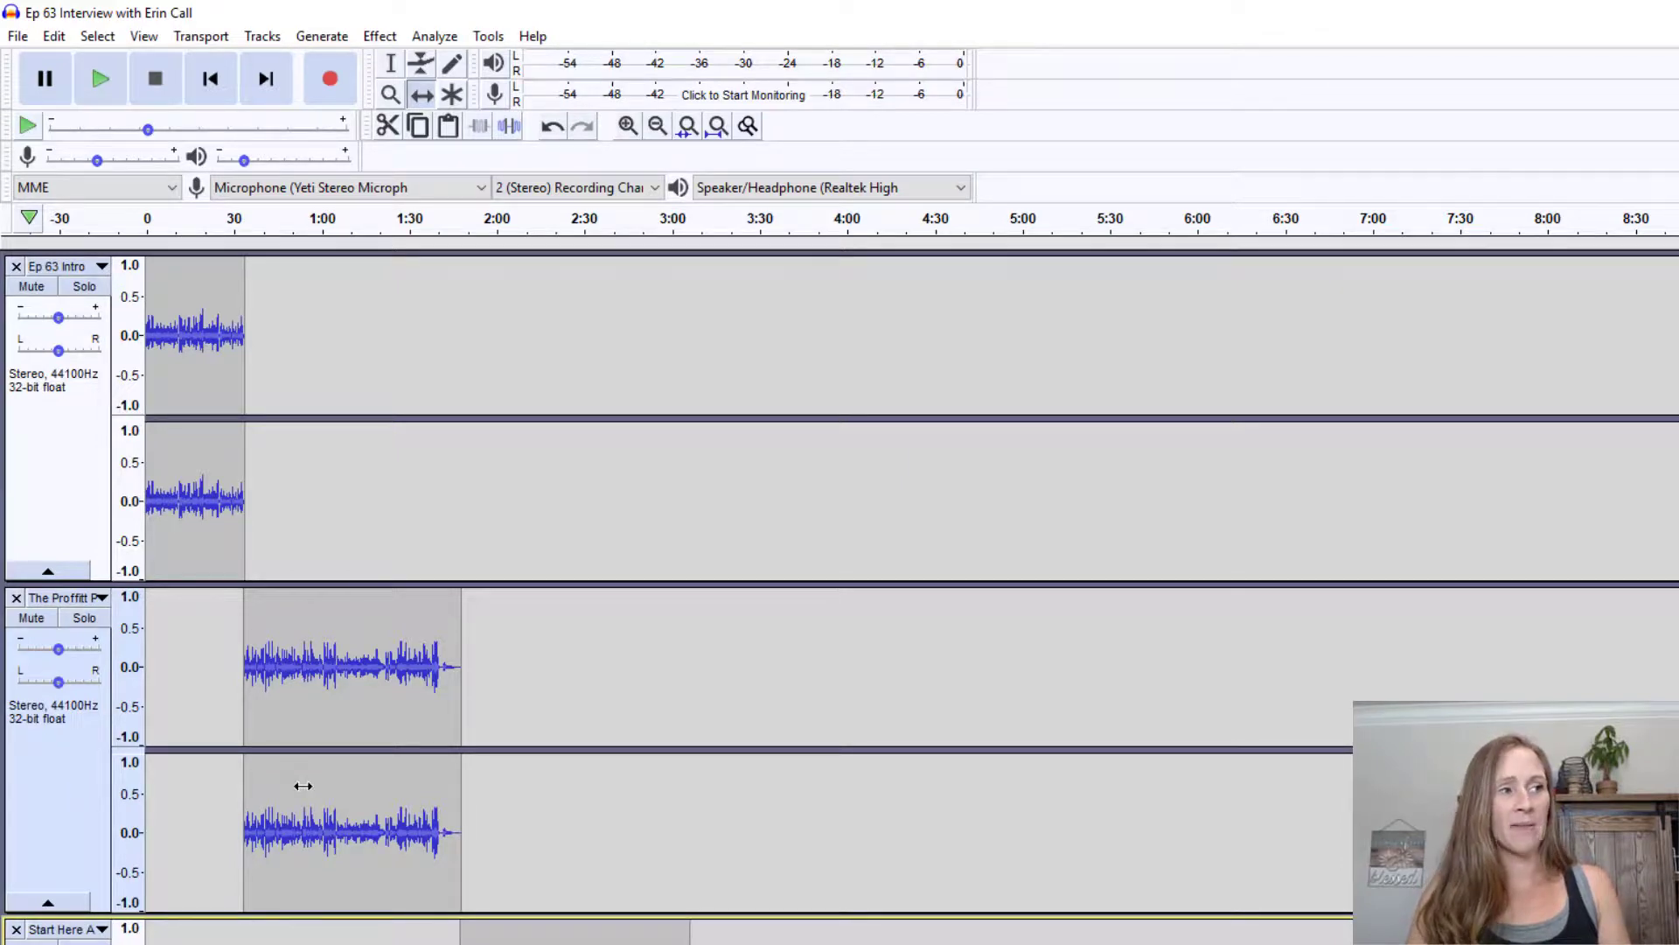
{"action": "scroll", "coordinate": [302, 785], "scroll_direction": "down", "scroll_amount": 5}
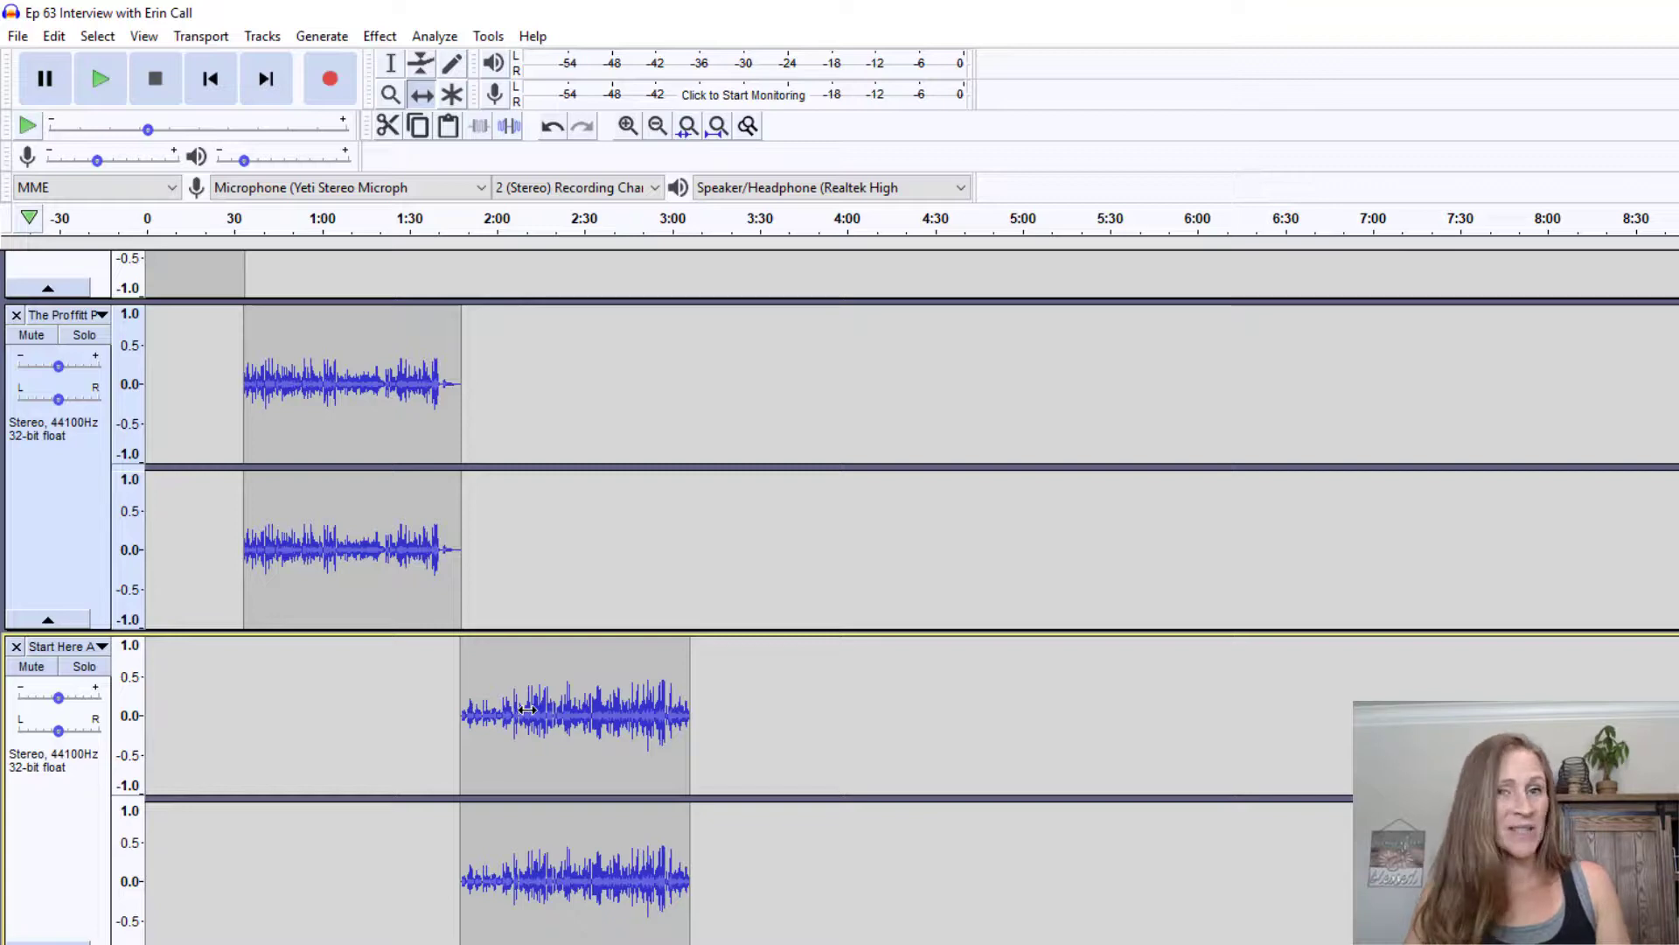
Slide the interview clip to start right where the Start Here Ad clip ends, around 3:05
{"action": "scroll", "coordinate": [528, 709], "scroll_direction": "down", "scroll_amount": 4}
{"action": "left_click_drag", "start_coordinate": [401, 727], "coordinate": [847, 717]}
{"action": "scroll", "coordinate": [262, 832], "scroll_direction": "down", "scroll_amount": 3}
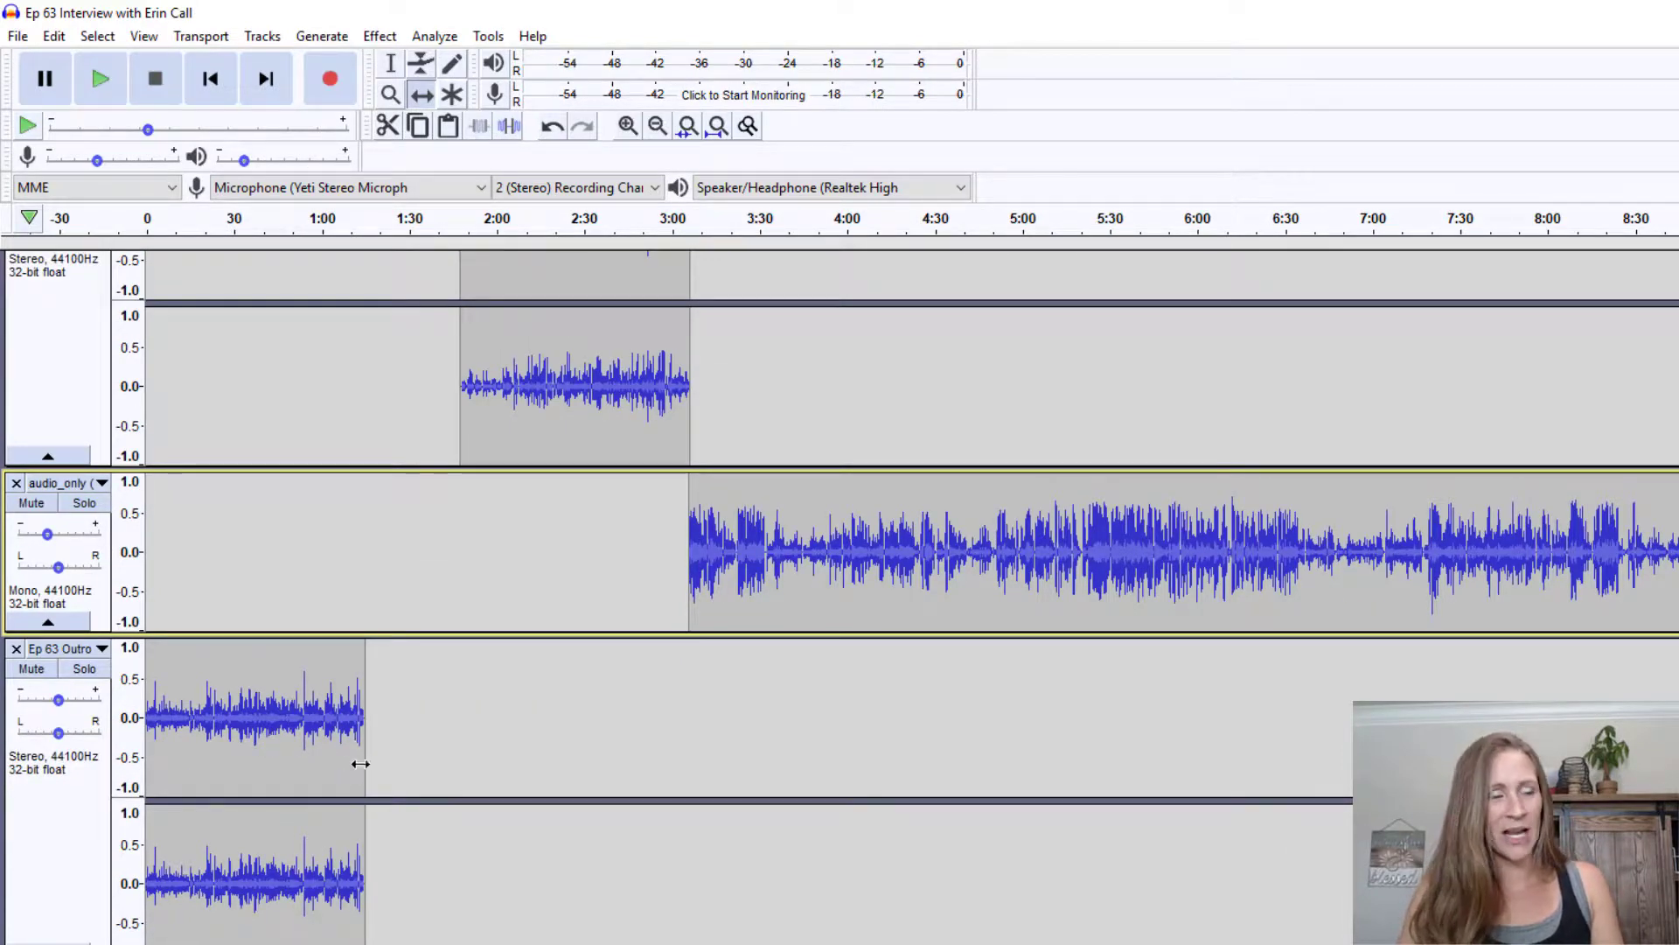
{"action": "left_click", "coordinate": [286, 708]}
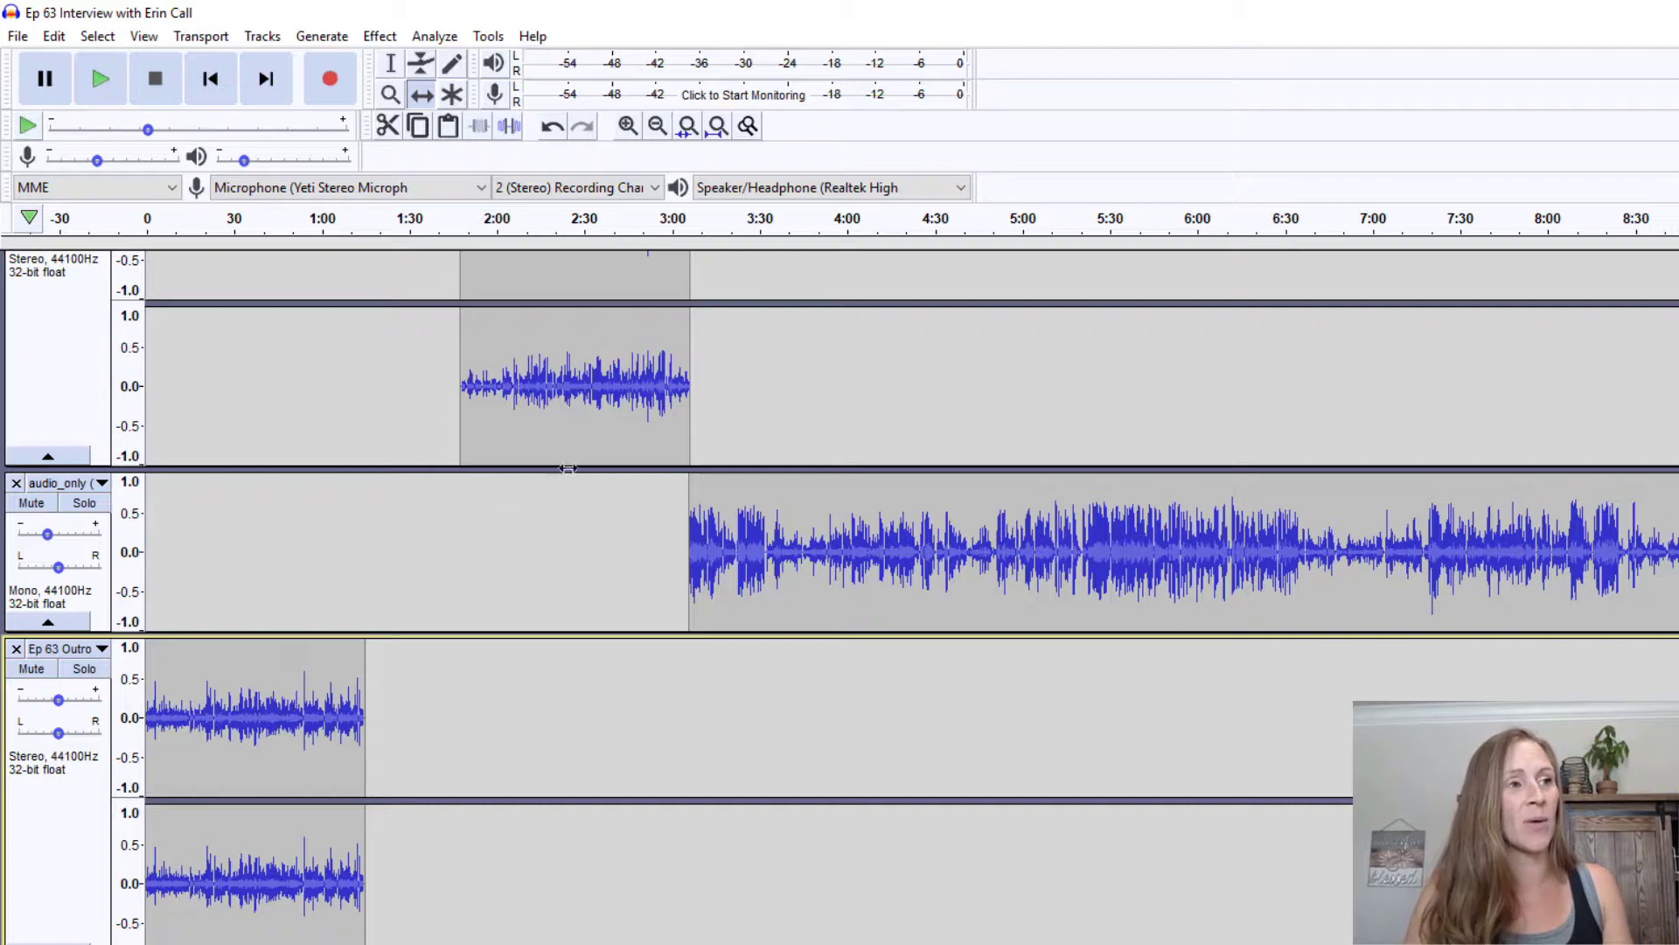
{"action": "left_click_drag", "start_coordinate": [728, 511], "coordinate": [728, 511]}
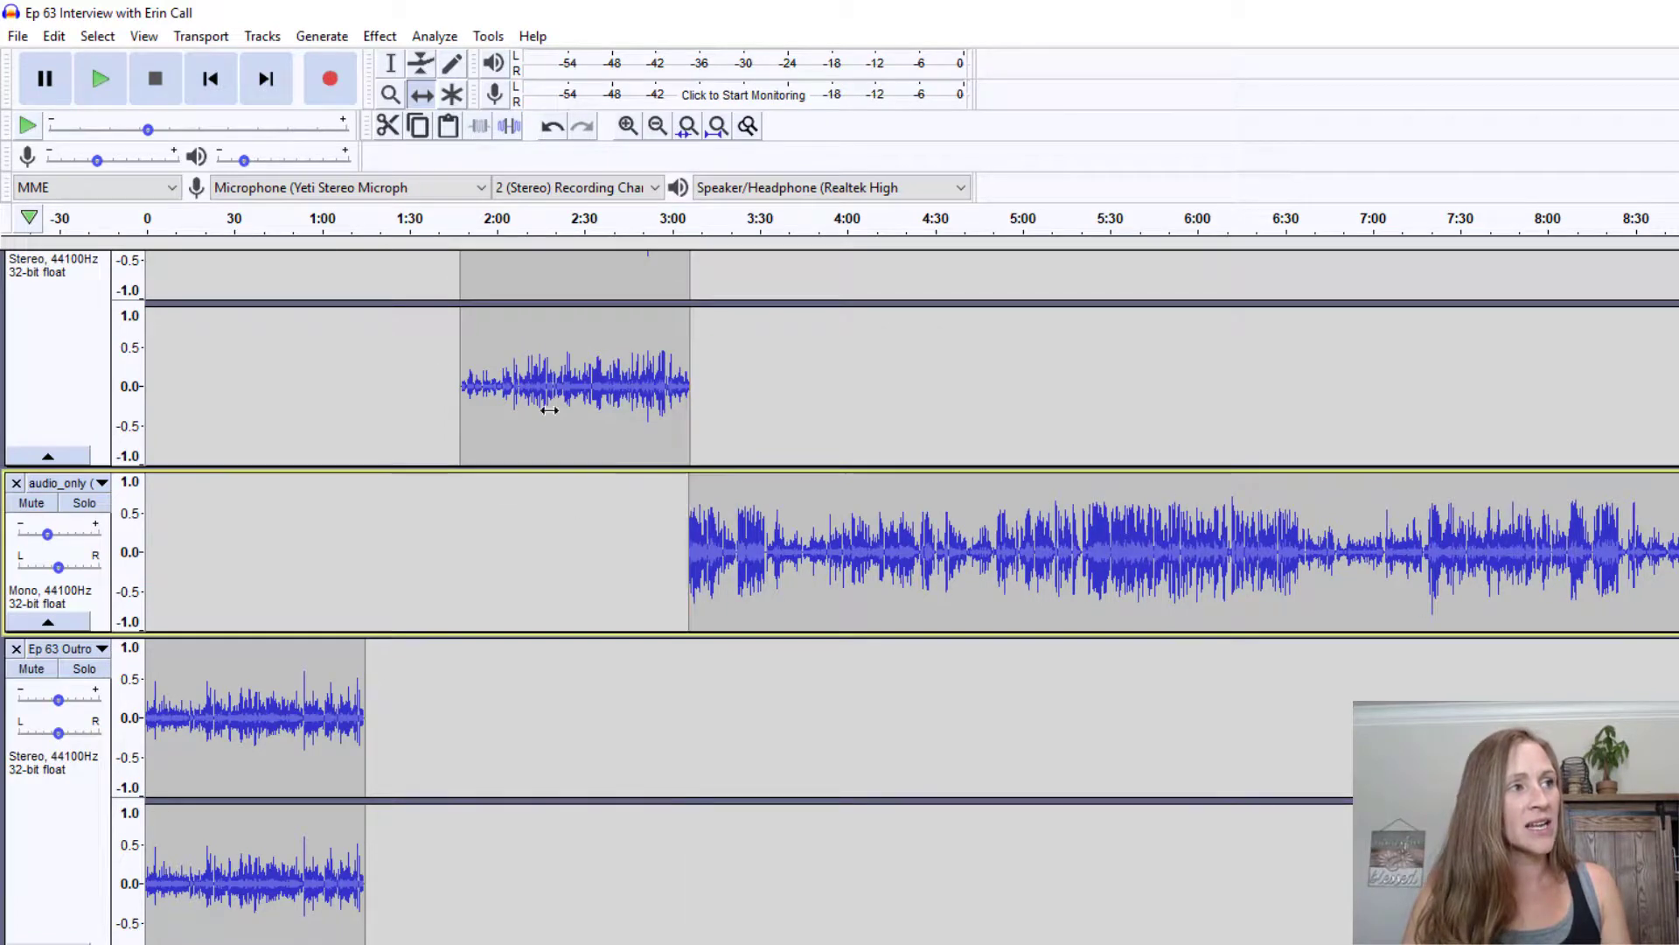
Drag the Ep 63 Outro clip far to the right along its track
{"action": "scroll", "coordinate": [94, 495], "scroll_direction": "up", "scroll_amount": 3}
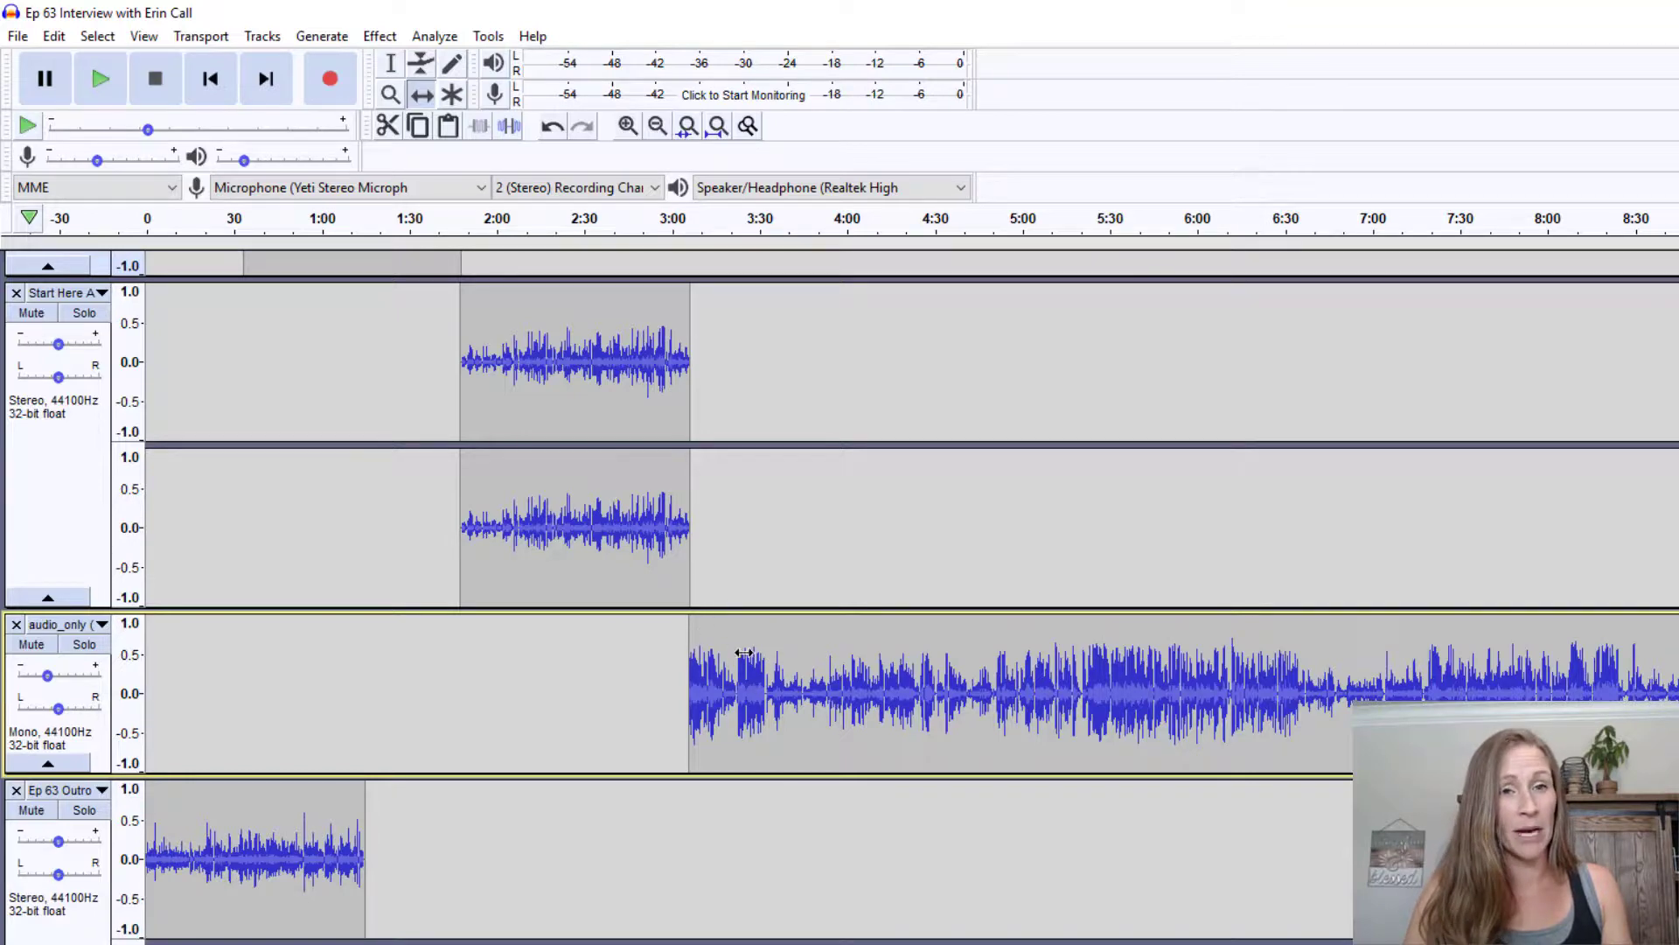
{"action": "scroll", "coordinate": [302, 848], "scroll_direction": "down", "scroll_amount": 2}
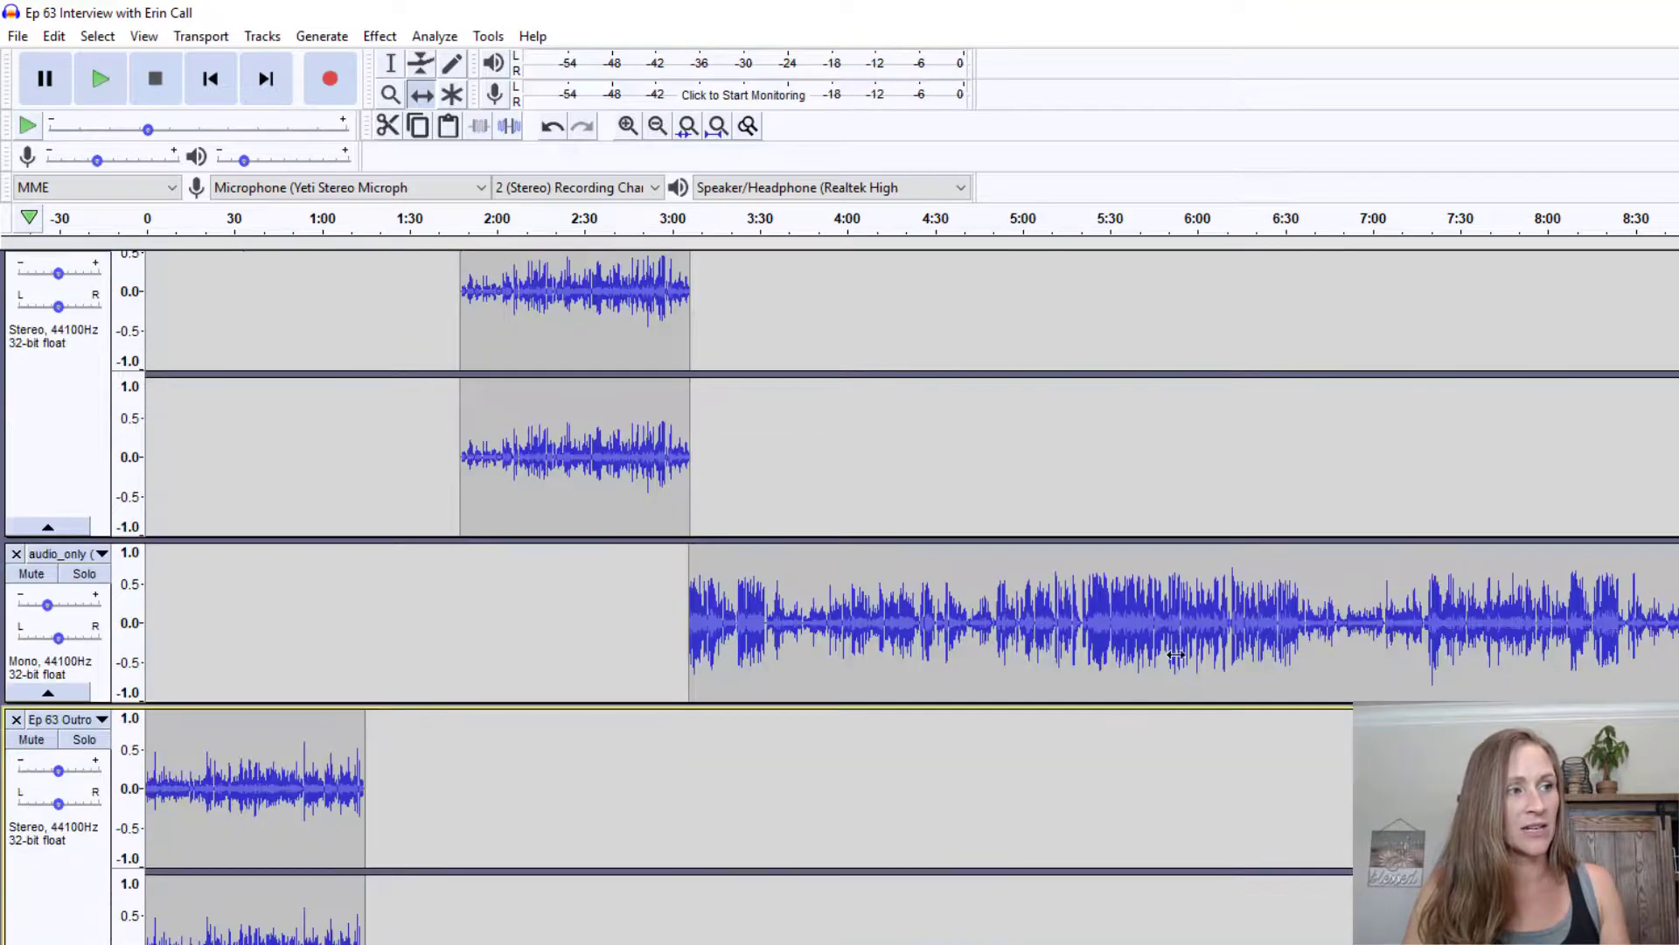
{"action": "left_click_drag", "start_coordinate": [314, 783], "coordinate": [530, 782]}
{"action": "left_click_drag", "start_coordinate": [858, 758], "coordinate": [1530, 761]}
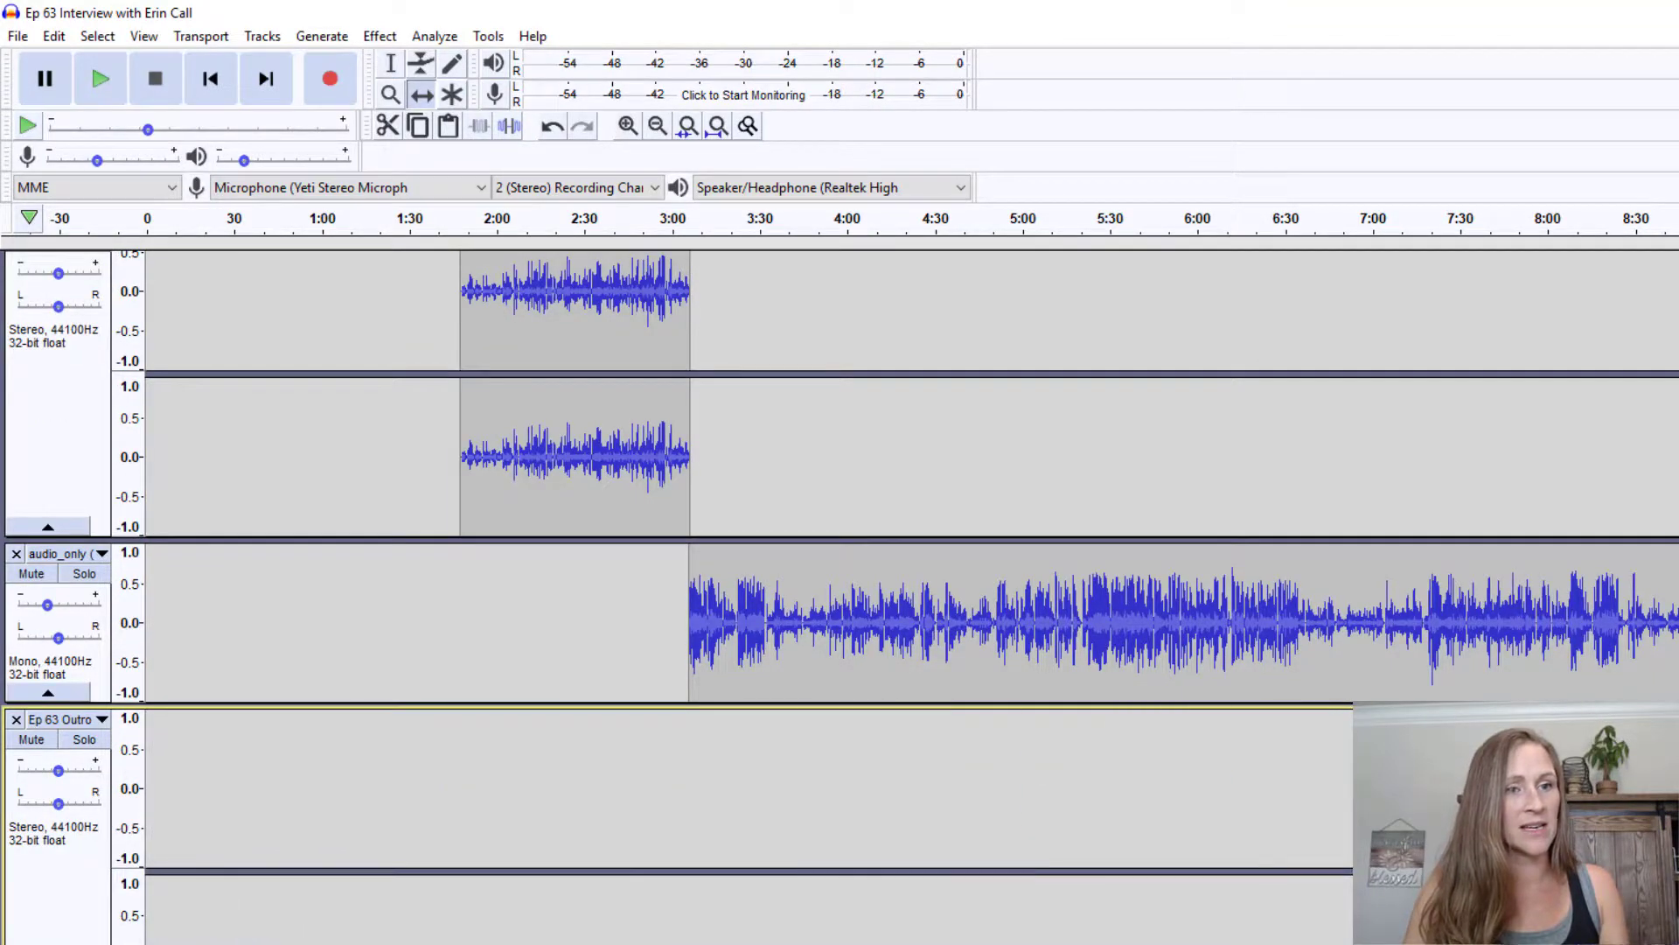
{"action": "scroll", "coordinate": [911, 594], "scroll_direction": "right", "scroll_amount": 15}
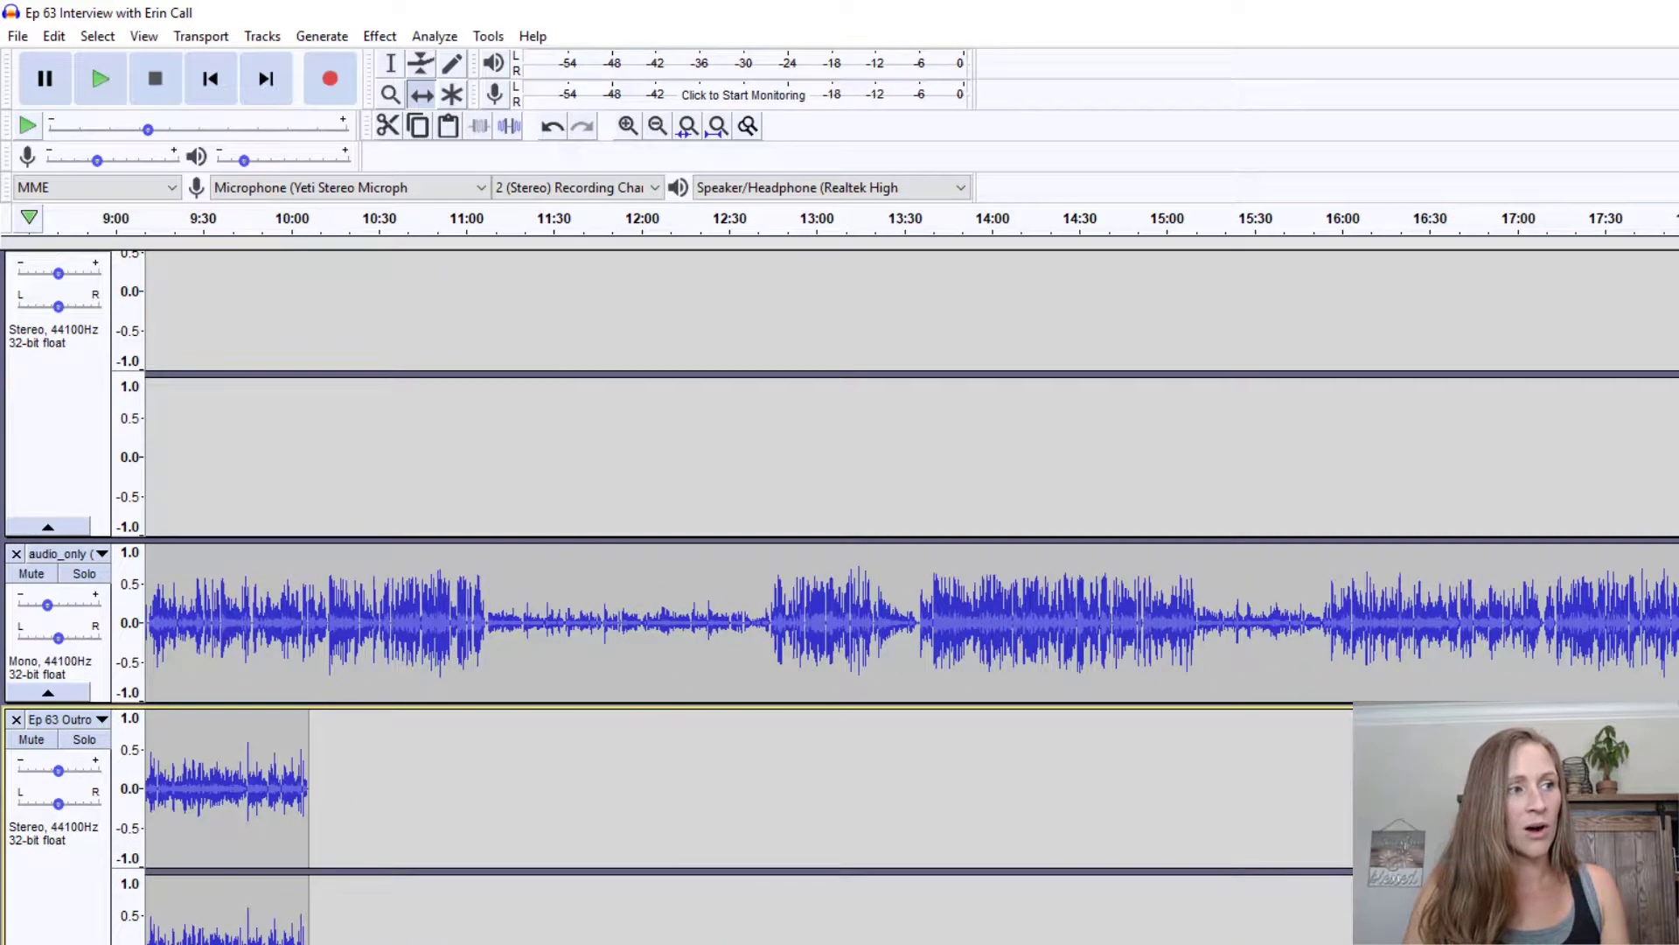
Zoom out to the full episode and snap the Ep 63 Outro clip to the interview's end, near 47 minutes
{"action": "scroll", "coordinate": [912, 595], "scroll_direction": "left", "scroll_amount": 2}
{"action": "left_click", "coordinate": [657, 128]}
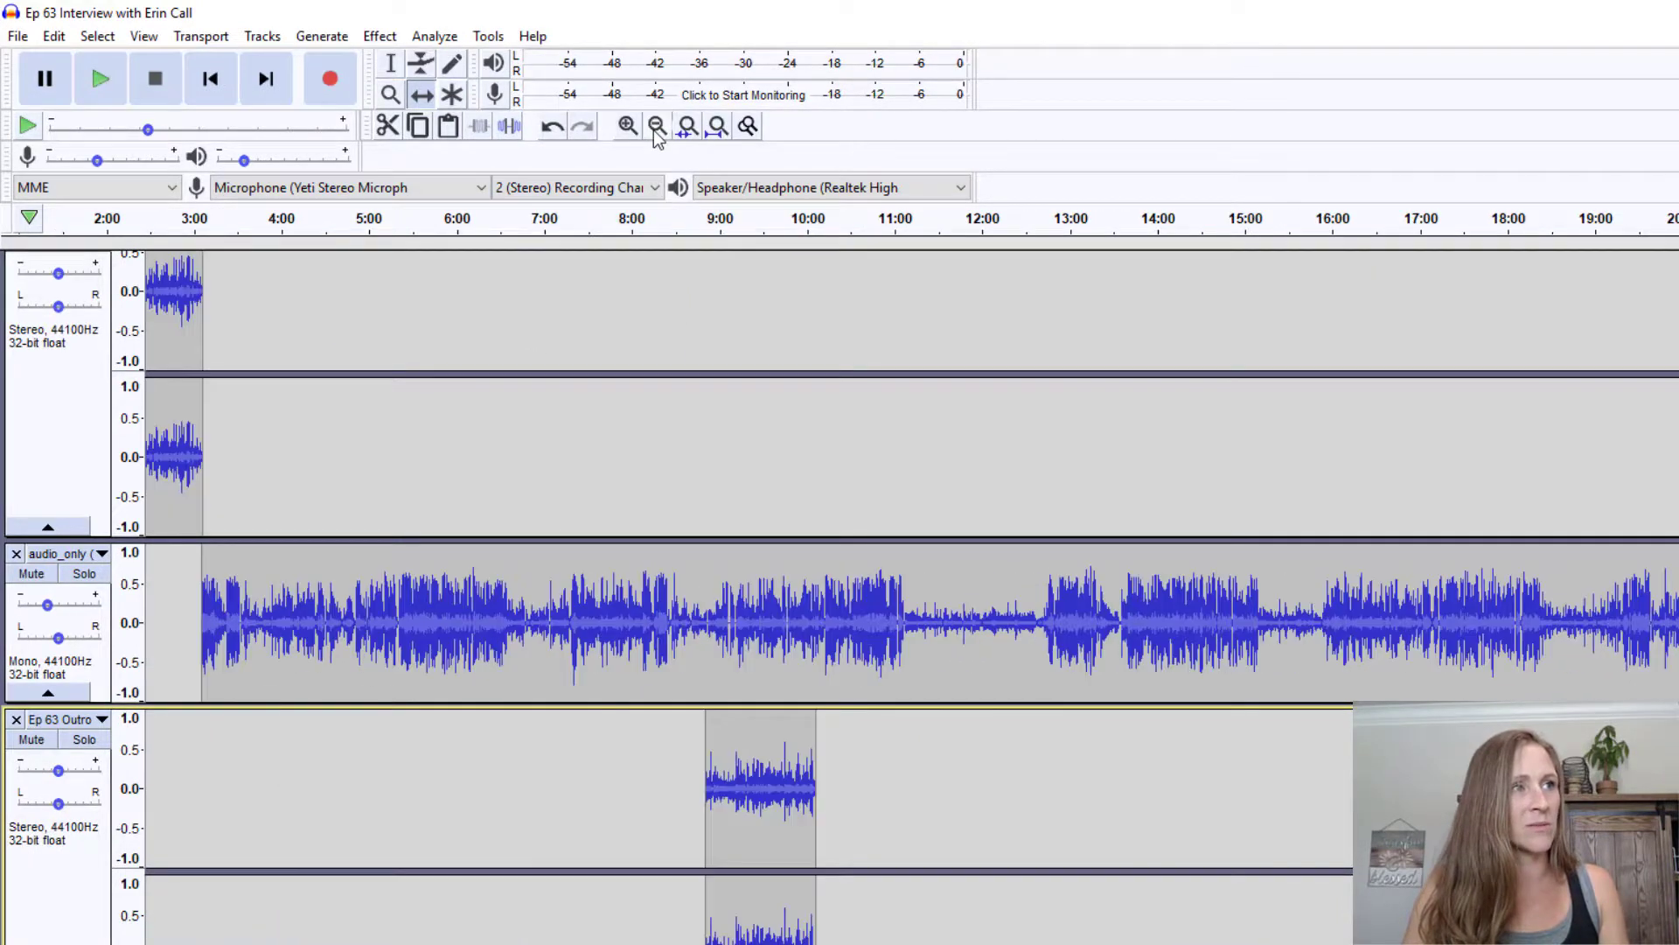
{"action": "left_click", "coordinate": [657, 128]}
{"action": "left_click", "coordinate": [657, 129]}
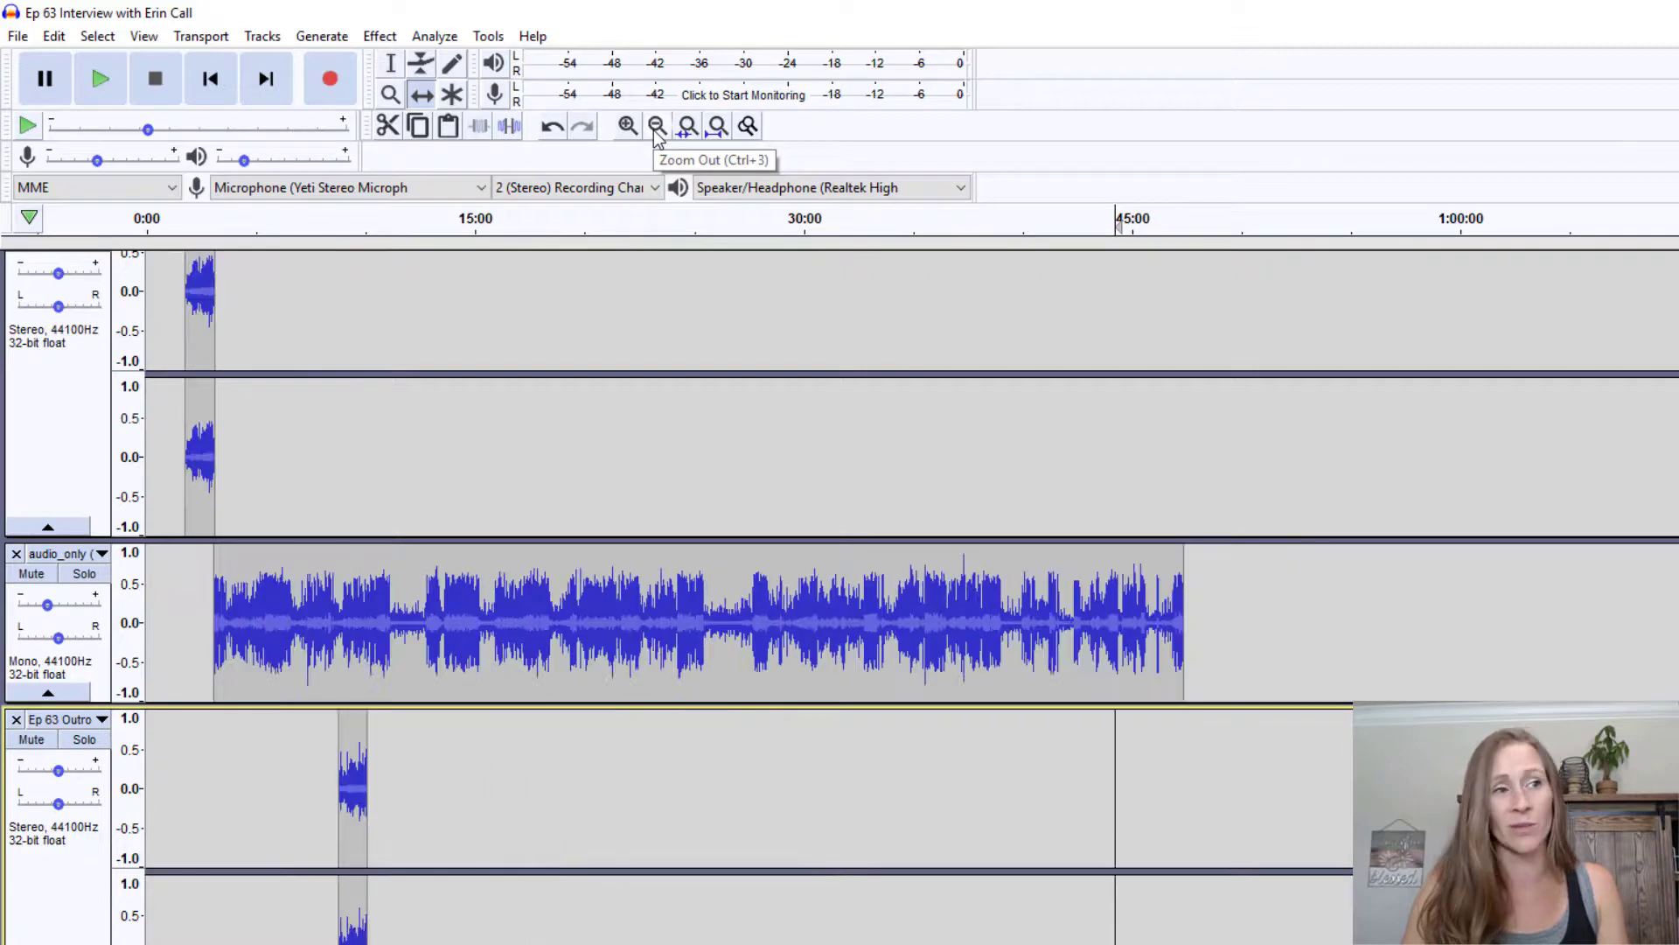
{"action": "left_click_drag", "start_coordinate": [359, 848], "coordinate": [1204, 900]}
{"action": "left_click_drag", "start_coordinate": [1204, 787], "coordinate": [1206, 786]}
Place the music clip right where the outro ends and zoom in on the ending
{"action": "scroll", "coordinate": [1068, 768], "scroll_direction": "down", "scroll_amount": 5}
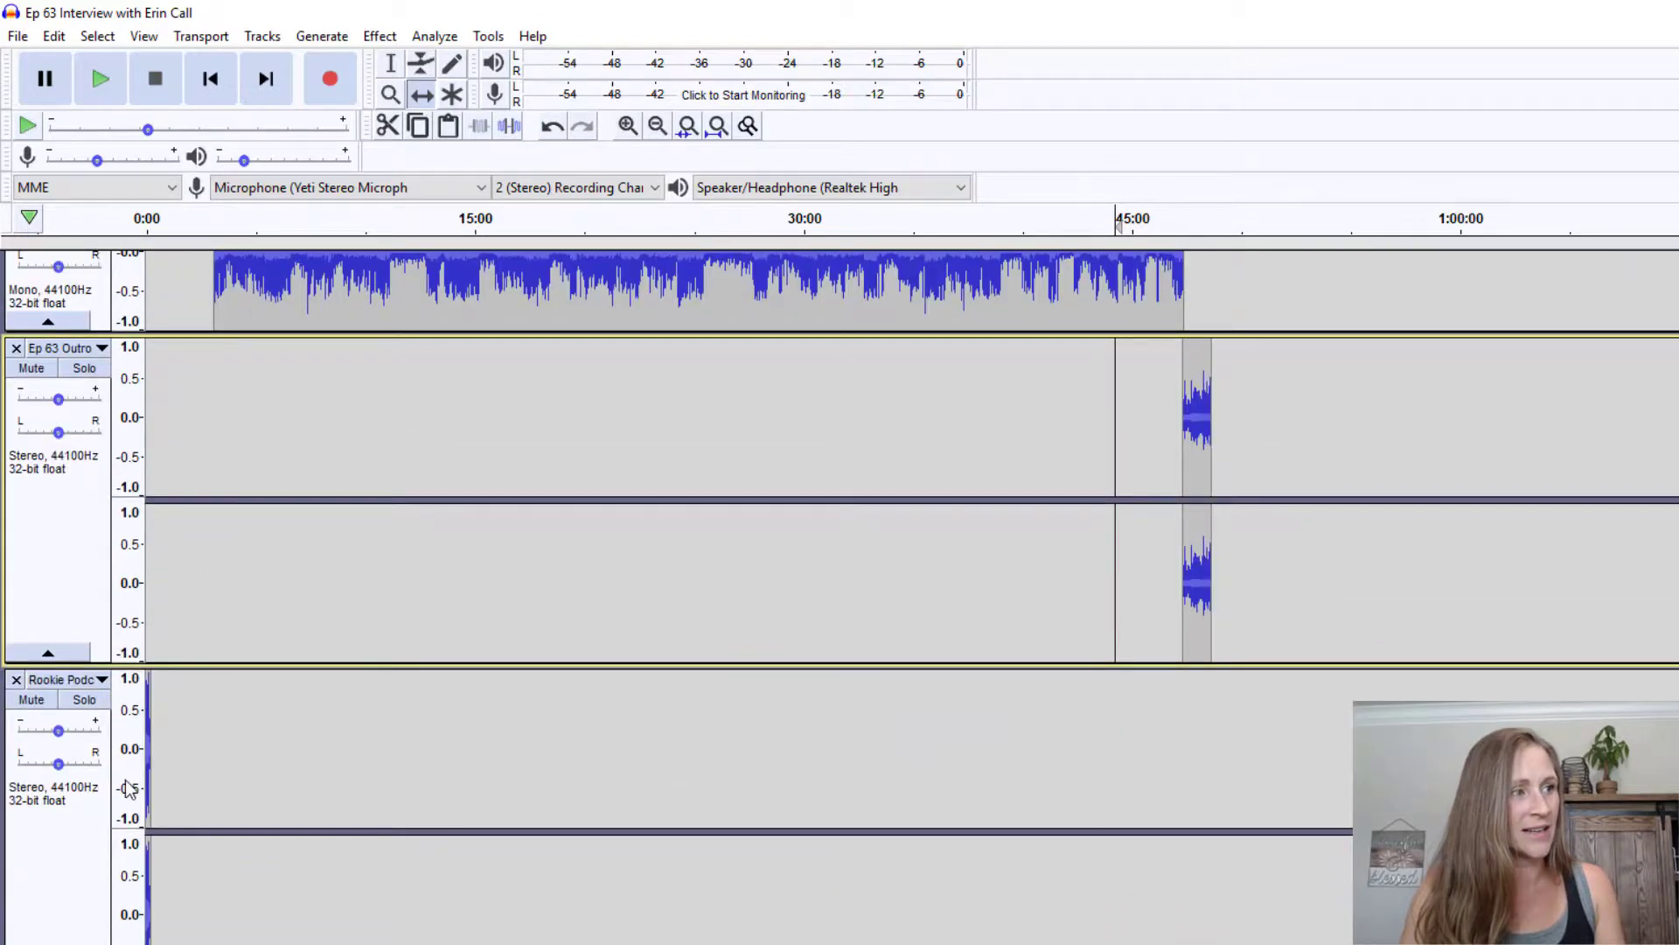
{"action": "left_click_drag", "start_coordinate": [146, 778], "coordinate": [1200, 795]}
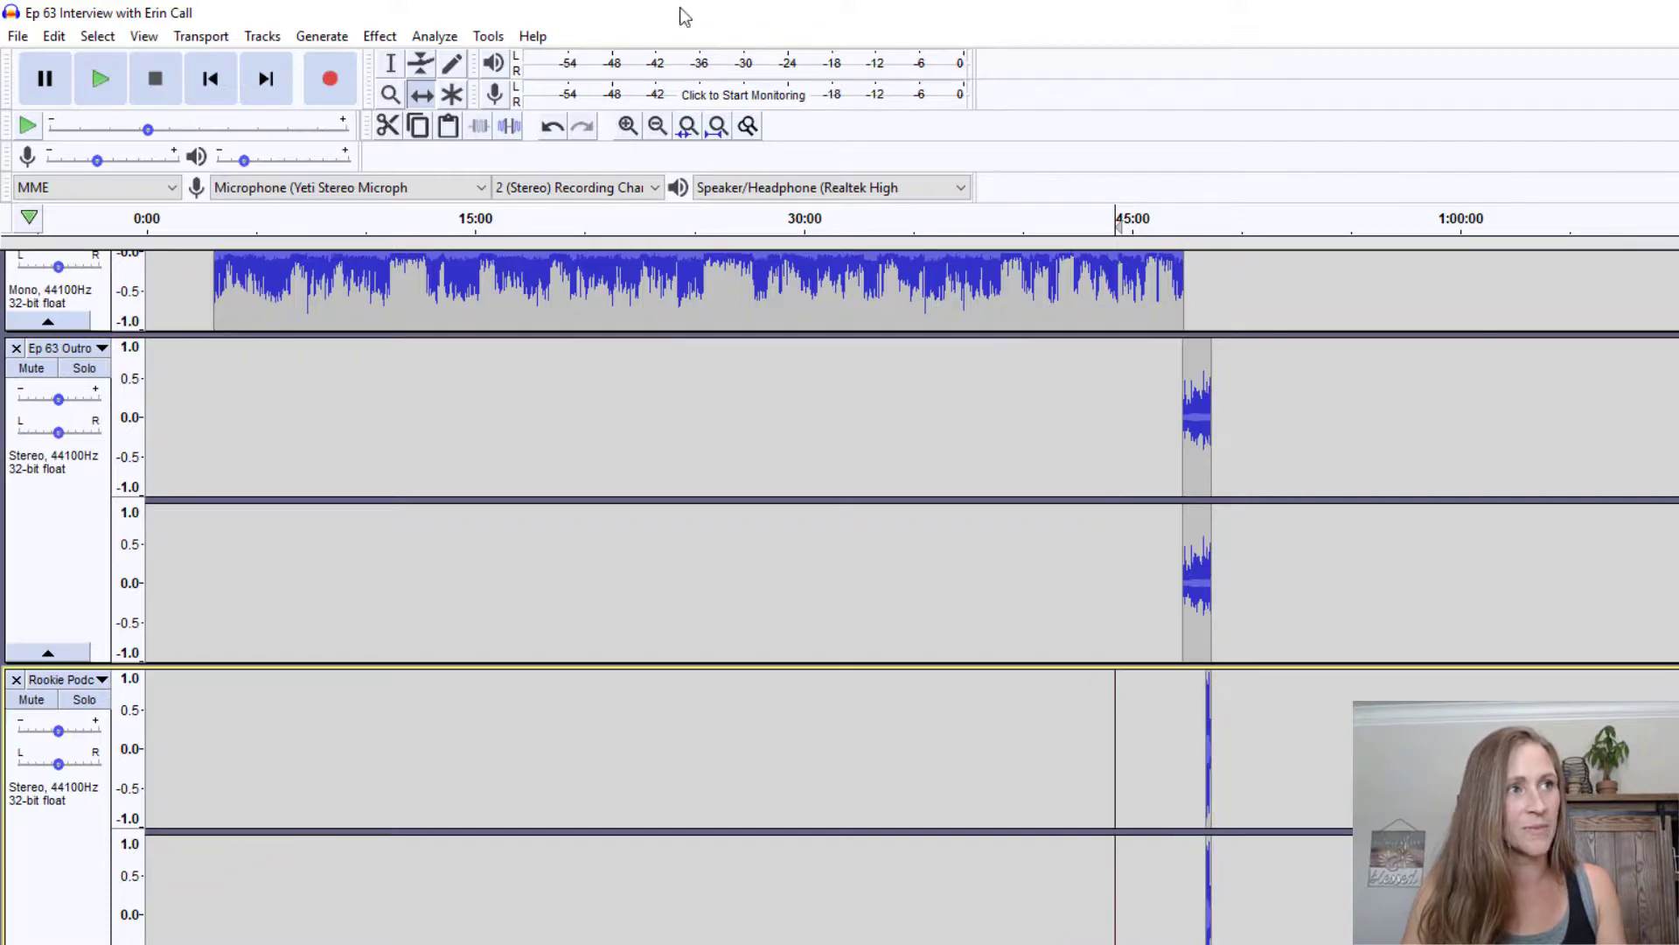
{"action": "left_click", "coordinate": [627, 125]}
{"action": "left_click", "coordinate": [627, 125]}
{"action": "left_click", "coordinate": [627, 125]}
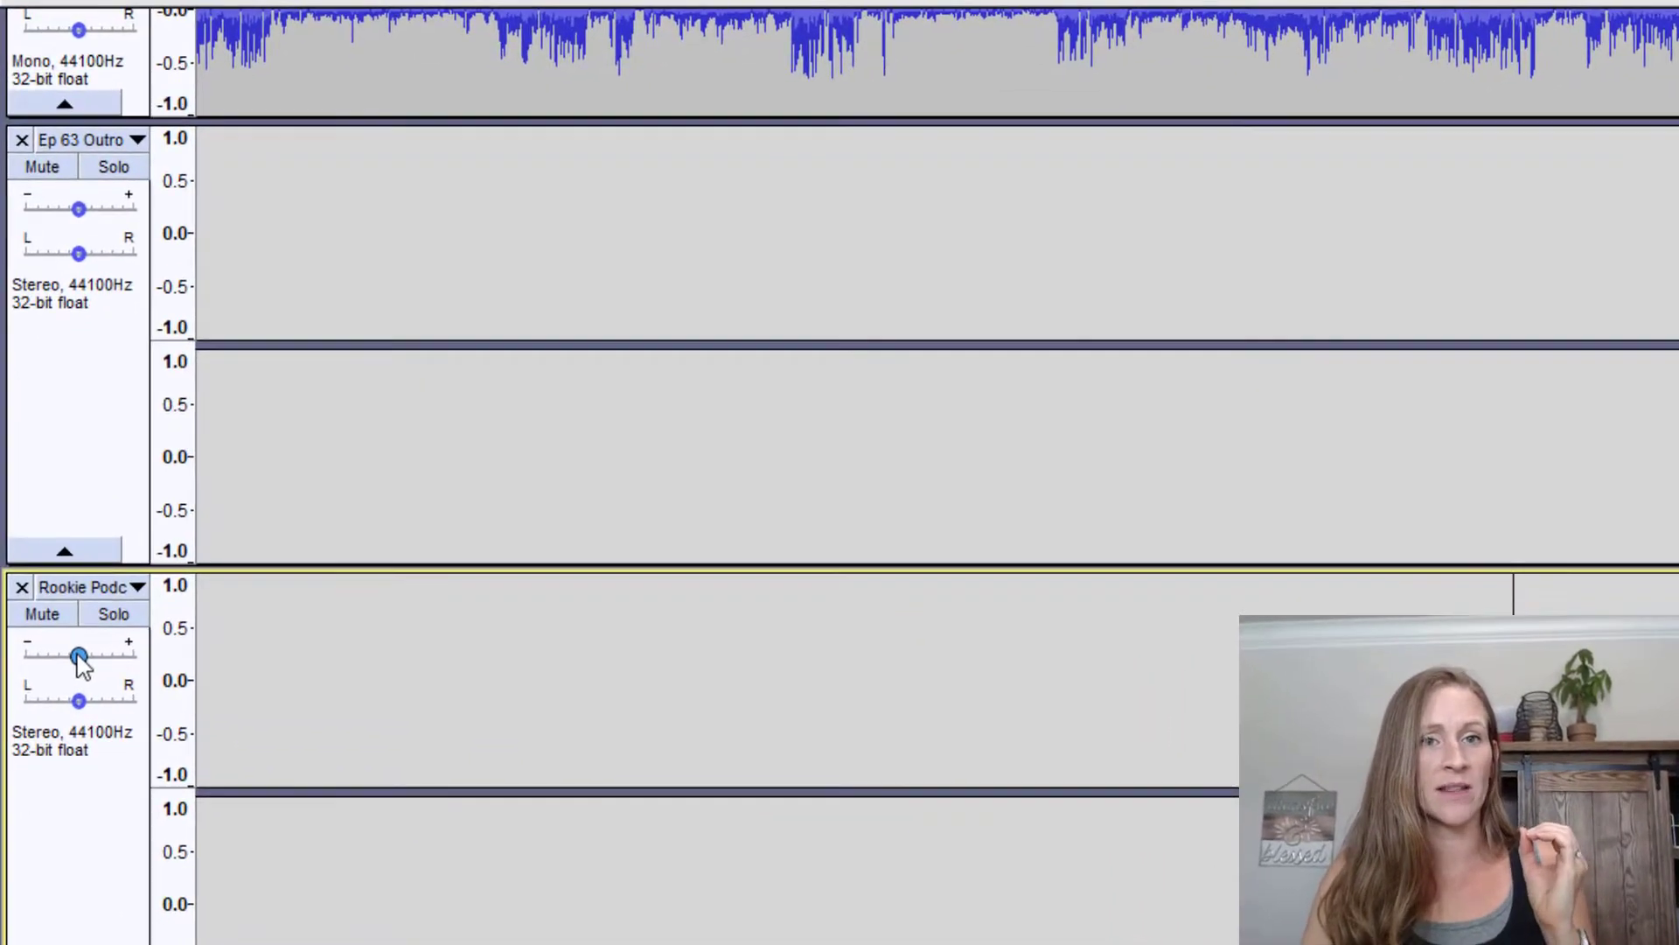
Drag the music track's Gain slider down to -23.0 dB
{"action": "mouse_move", "coordinate": [58, 729]}
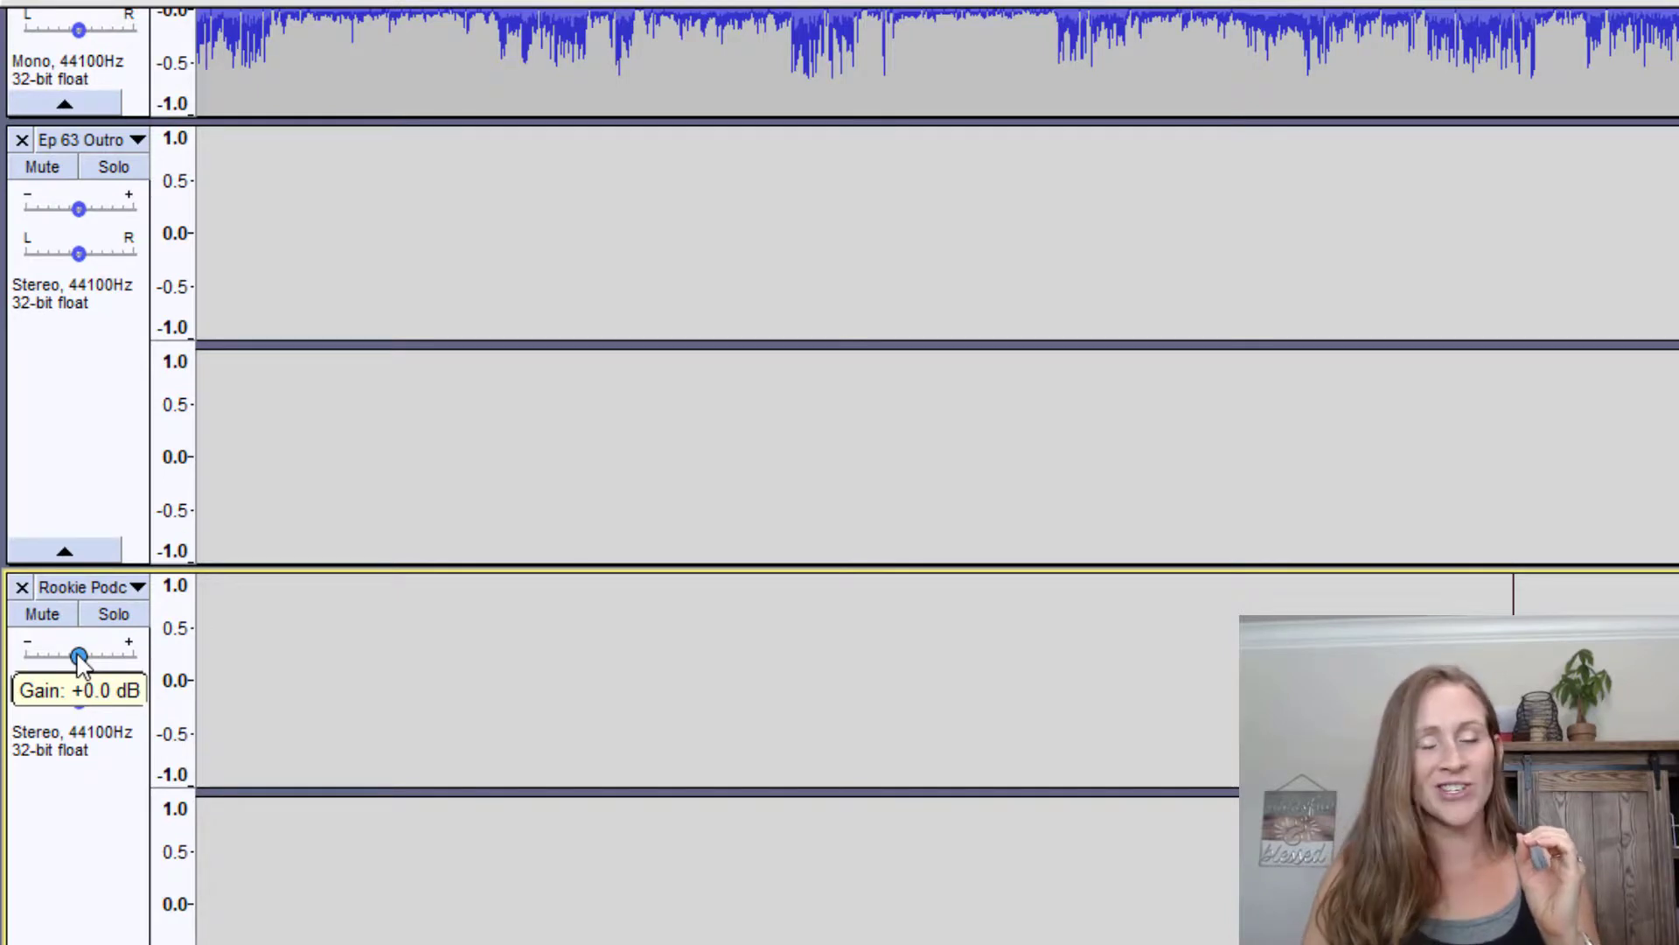
{"action": "left_click_drag", "start_coordinate": [79, 662], "coordinate": [3, 678]}
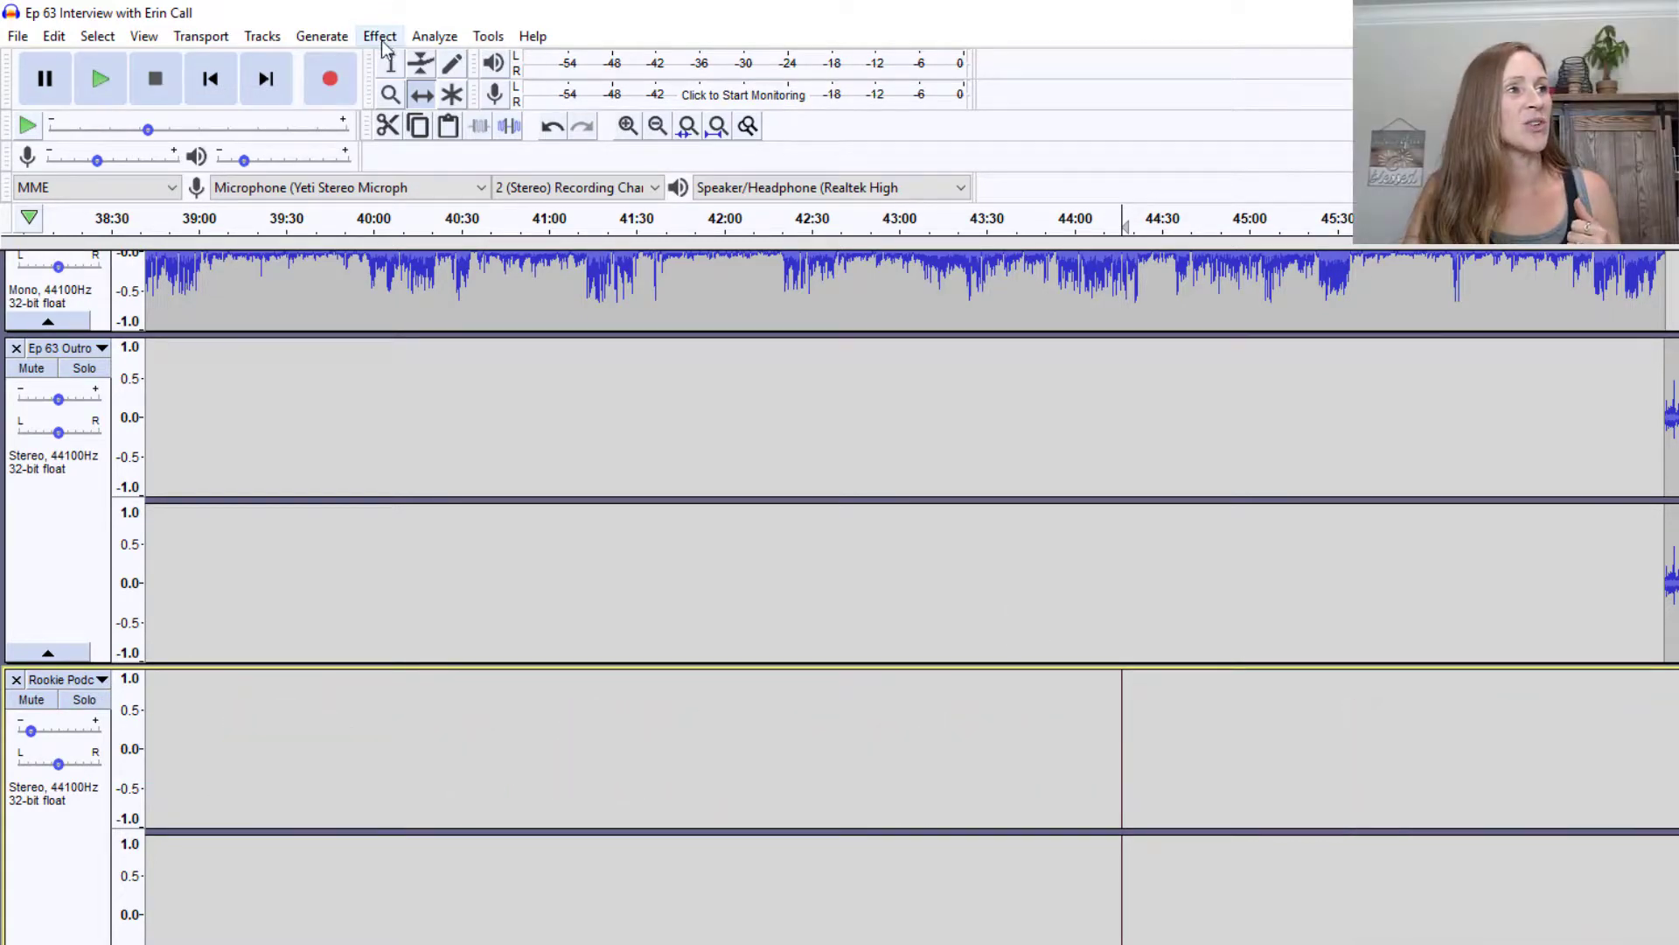
Select the music track and open Effect > Adjustable Fade
{"action": "left_click", "coordinate": [57, 857]}
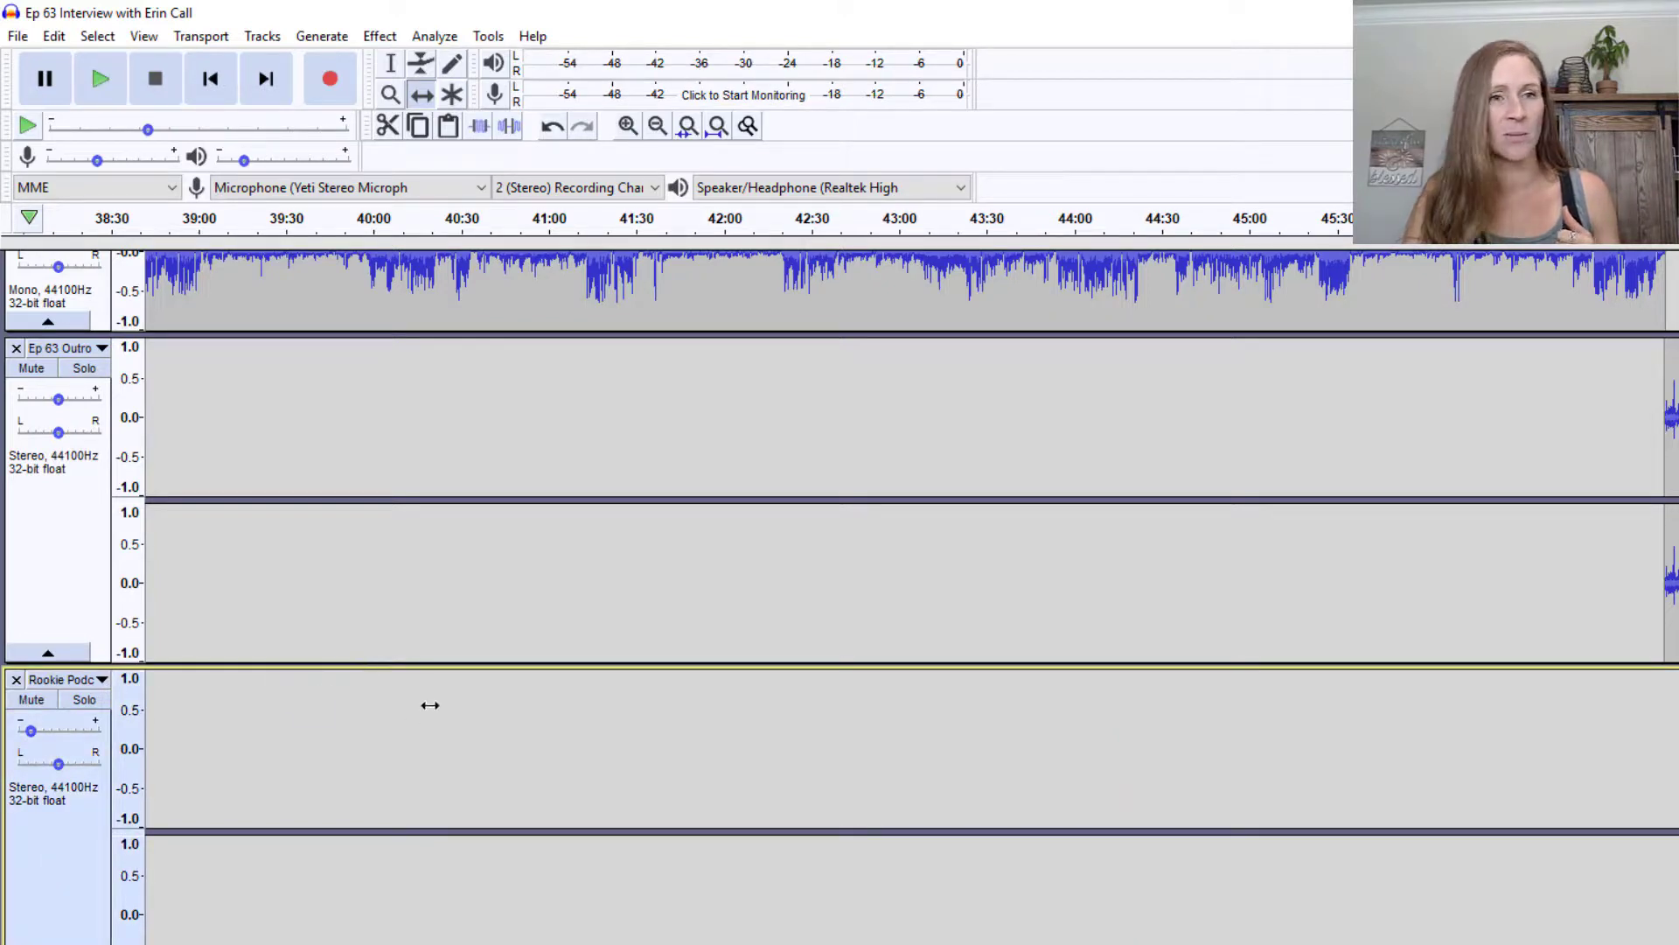
{"action": "left_click", "coordinate": [68, 531]}
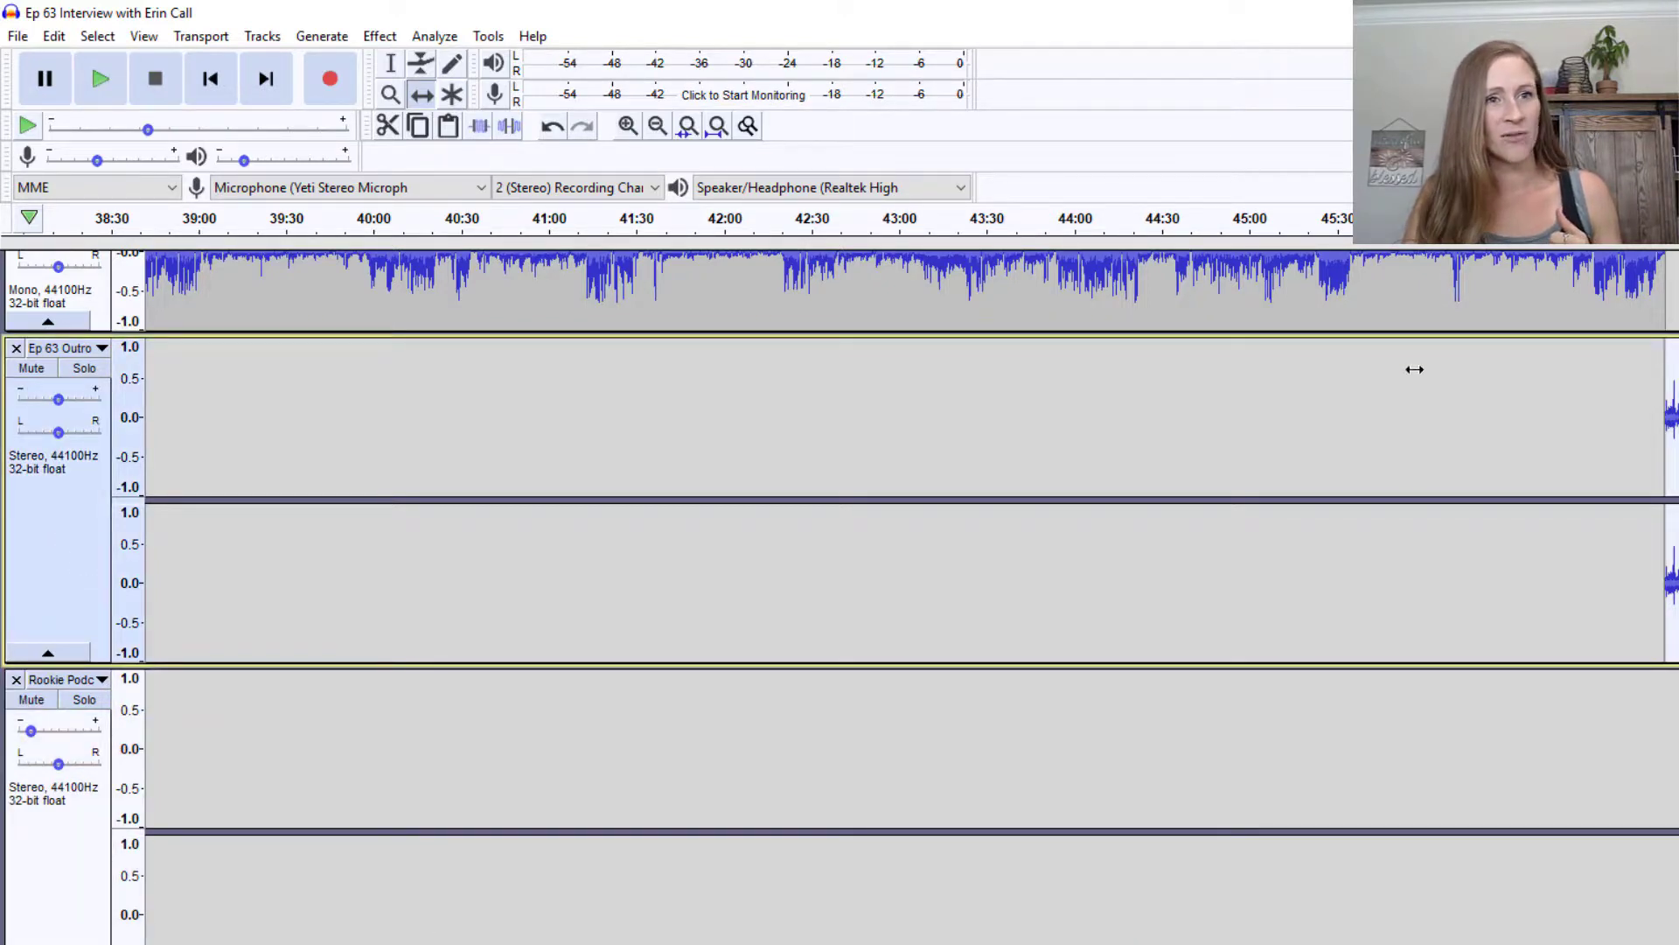
{"action": "left_click", "coordinate": [68, 883]}
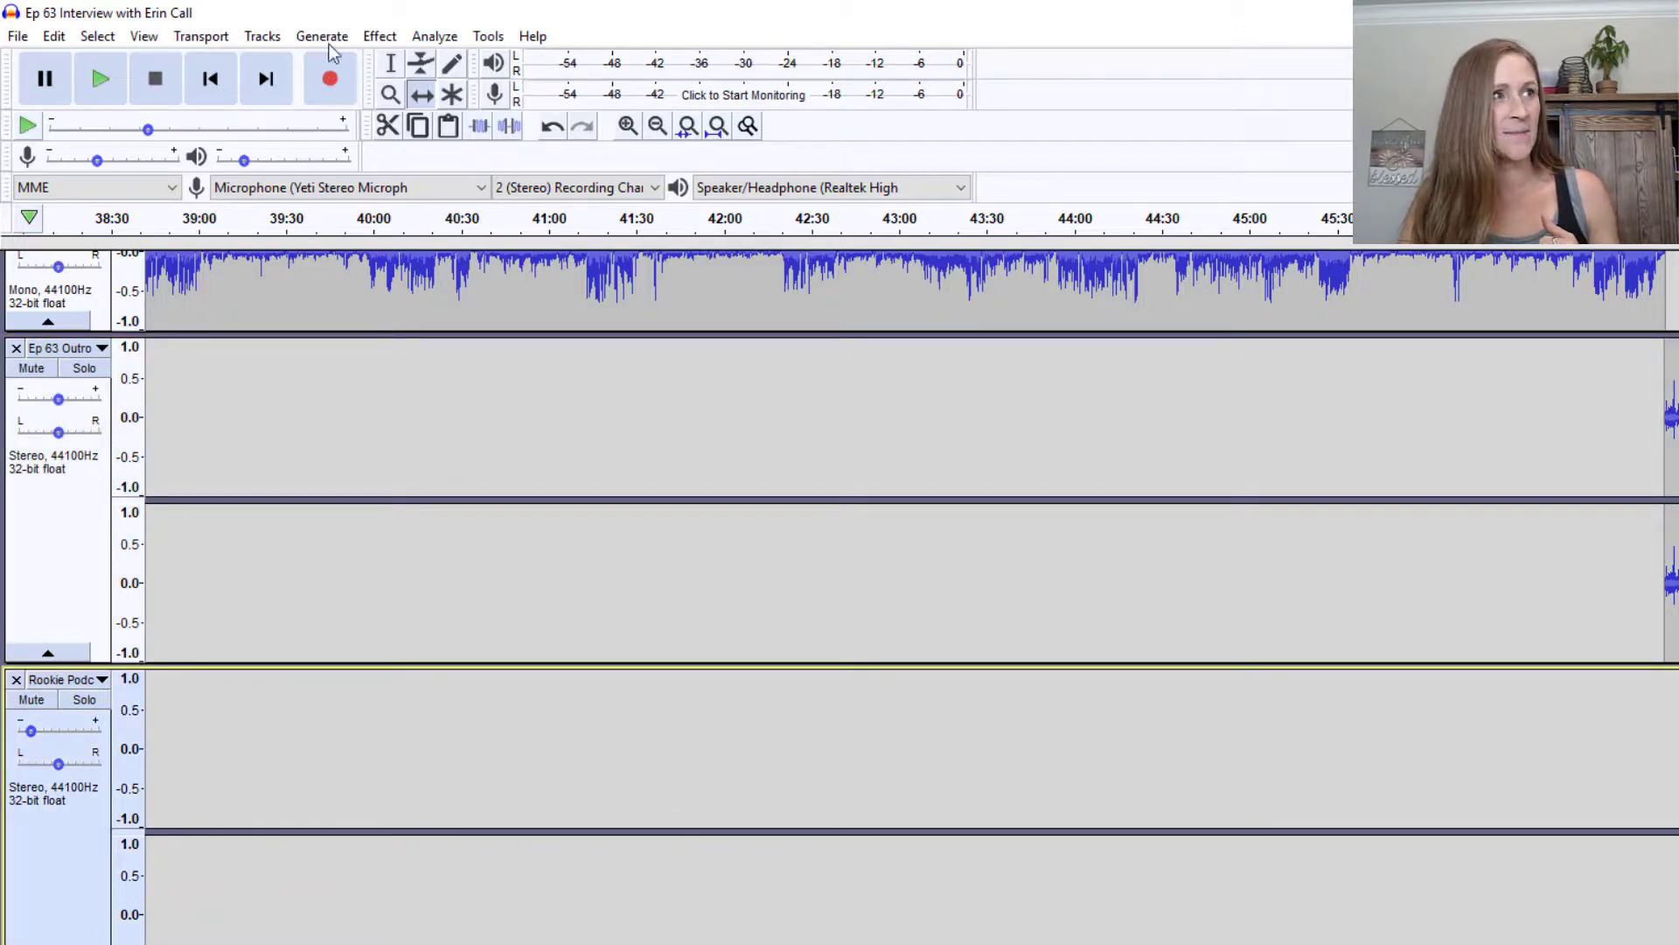
{"action": "left_click", "coordinate": [377, 37]}
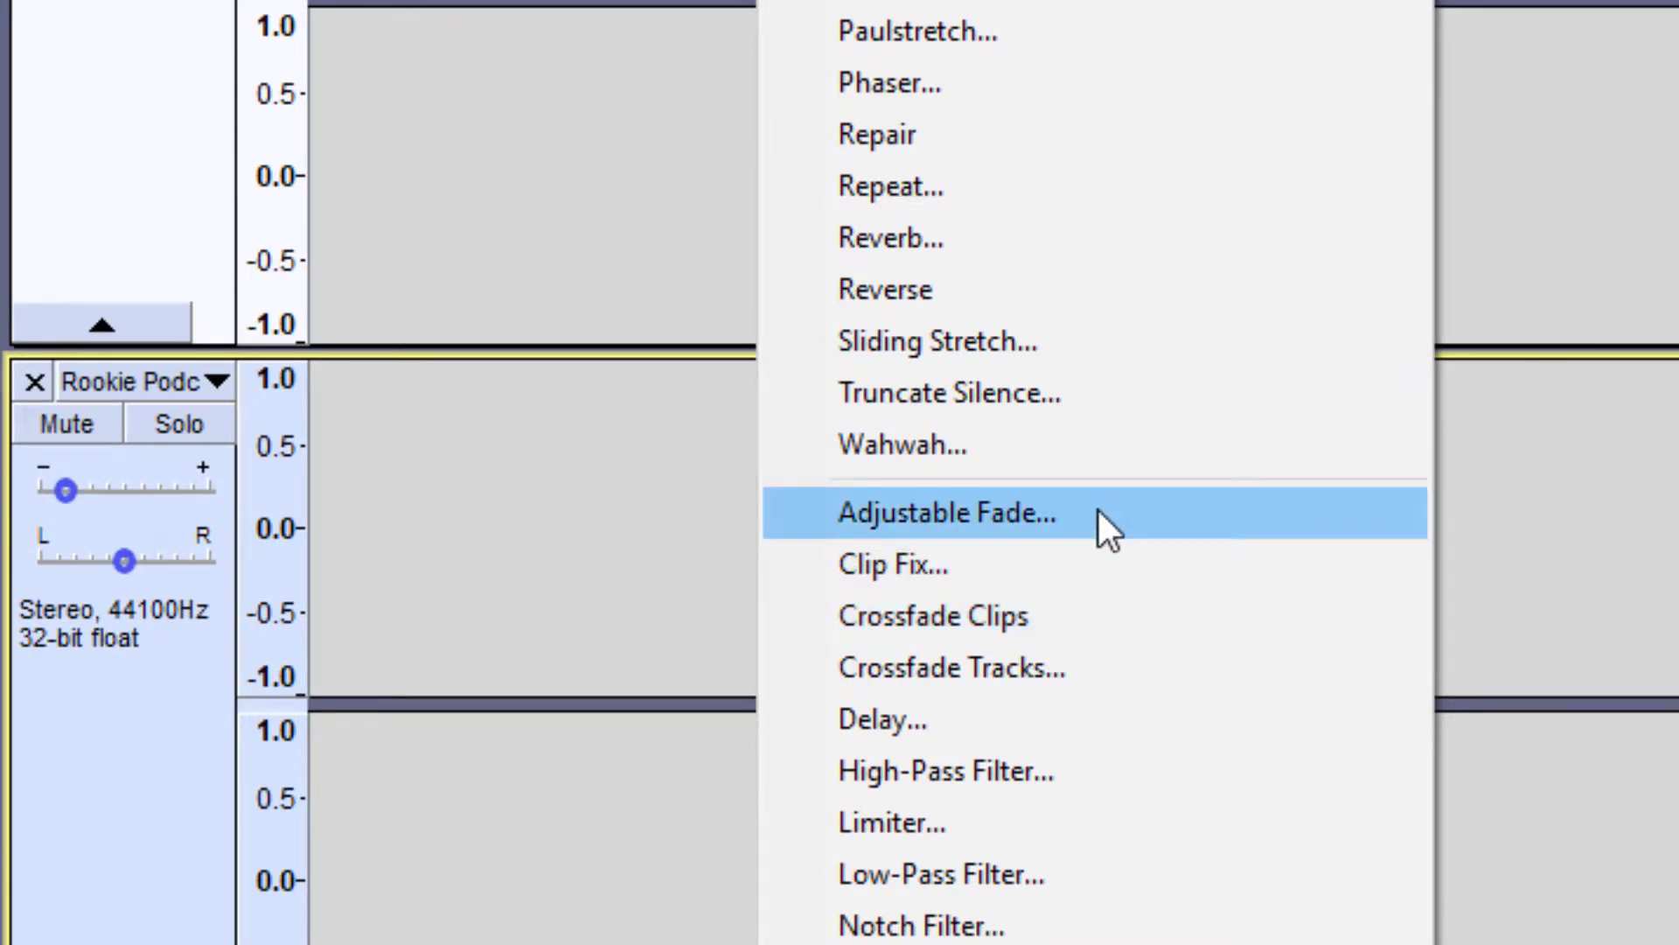
{"action": "left_click", "coordinate": [1098, 510]}
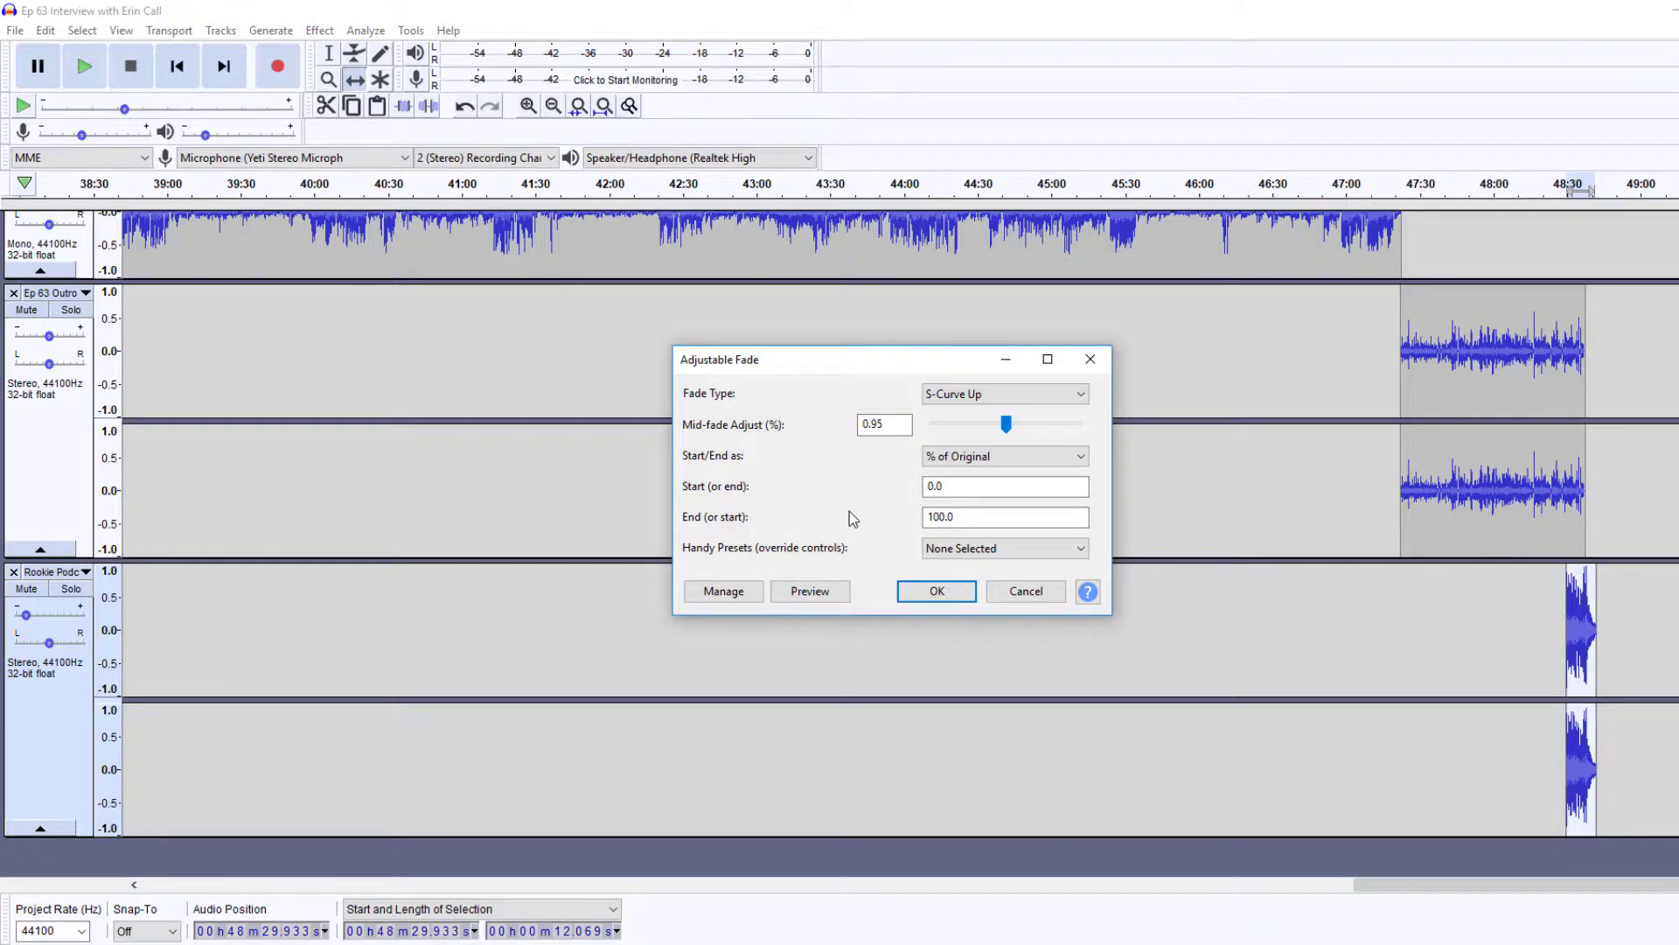
Apply an Adjustable Fade with the S-Curve Up fade type to the music clip
{"action": "left_click", "coordinate": [981, 396]}
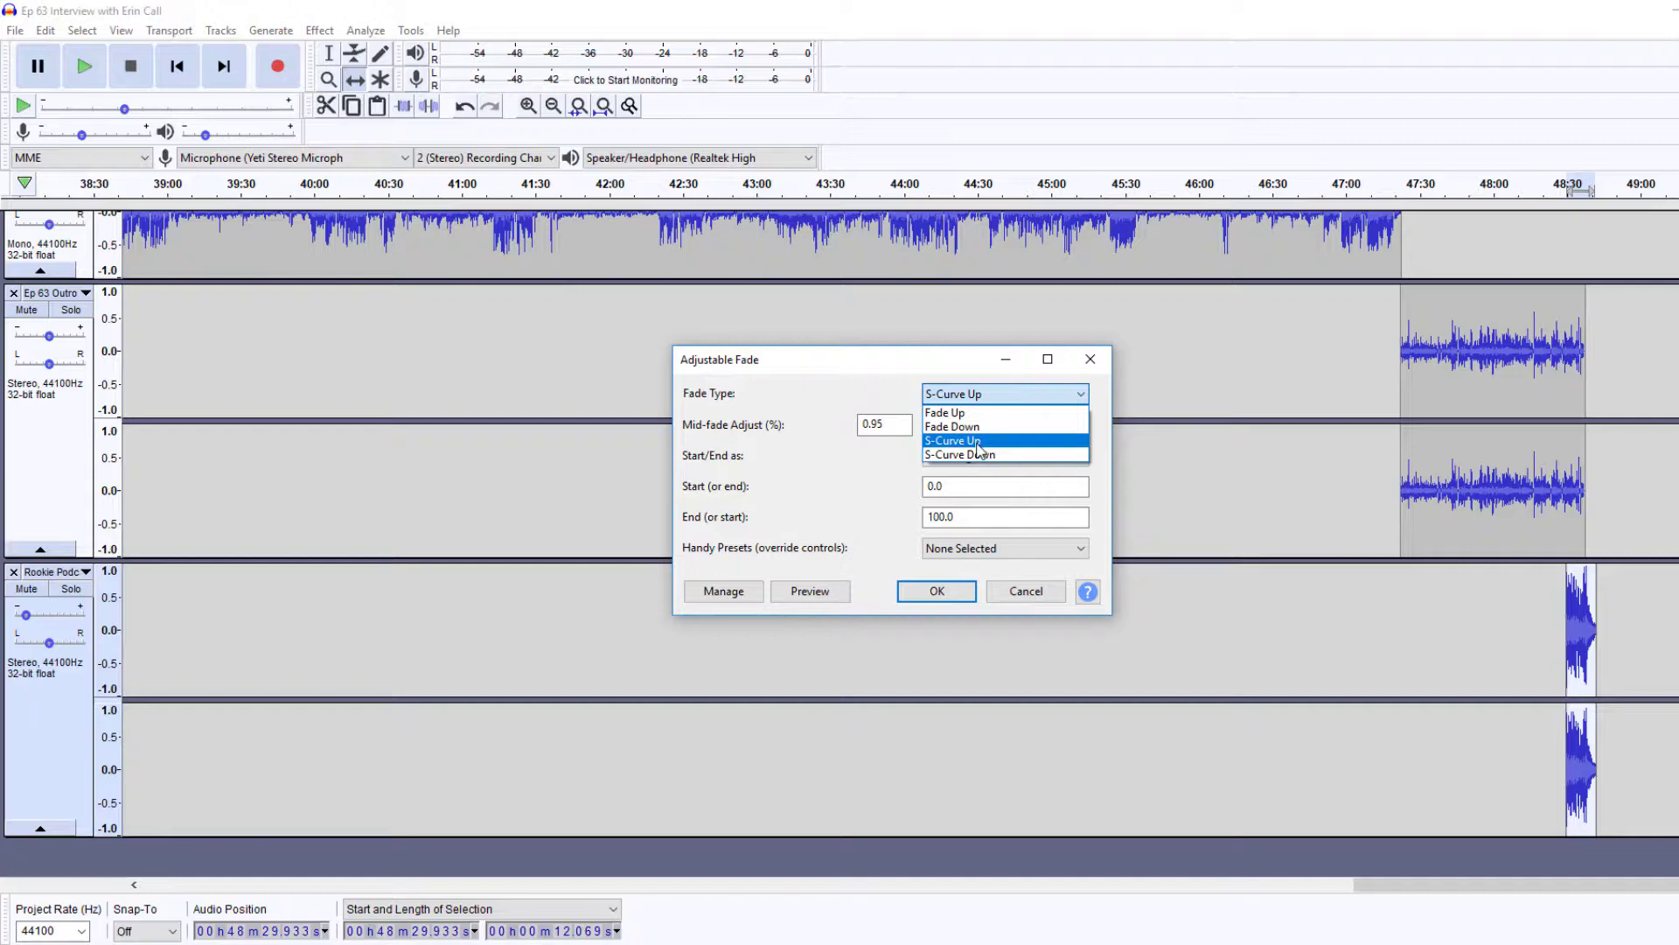
{"action": "left_click", "coordinate": [978, 444]}
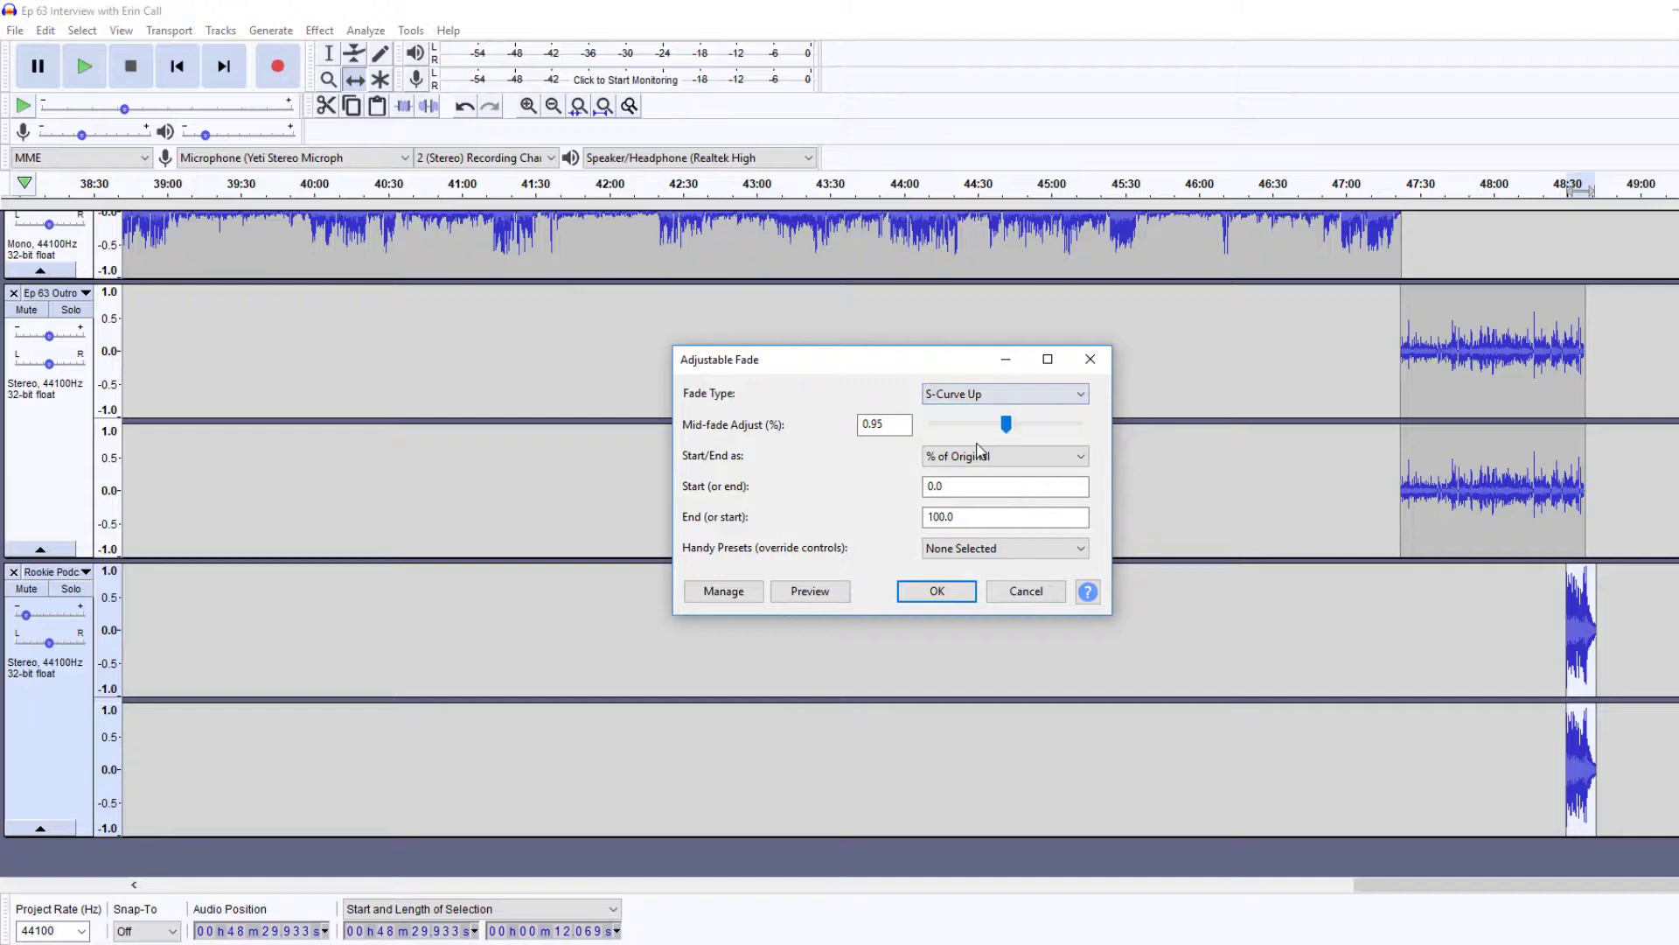
{"action": "left_click", "coordinate": [988, 398]}
{"action": "left_click", "coordinate": [974, 445]}
{"action": "left_click", "coordinate": [923, 595]}
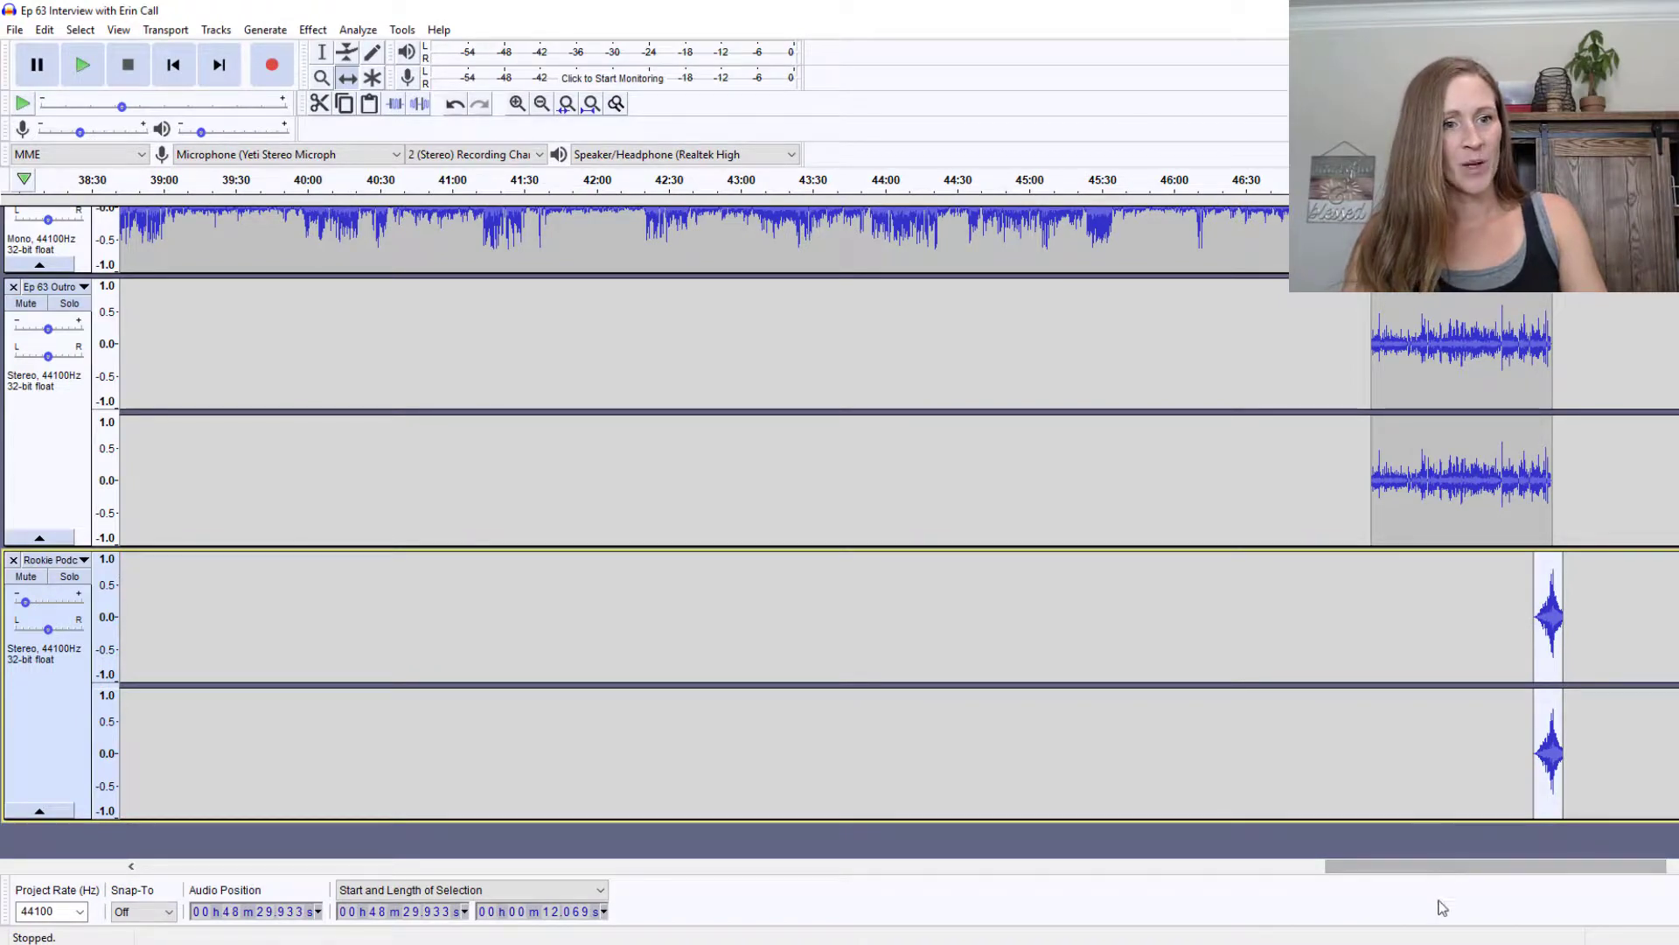
{"action": "left_click_drag", "start_coordinate": [1439, 866], "coordinate": [151, 845]}
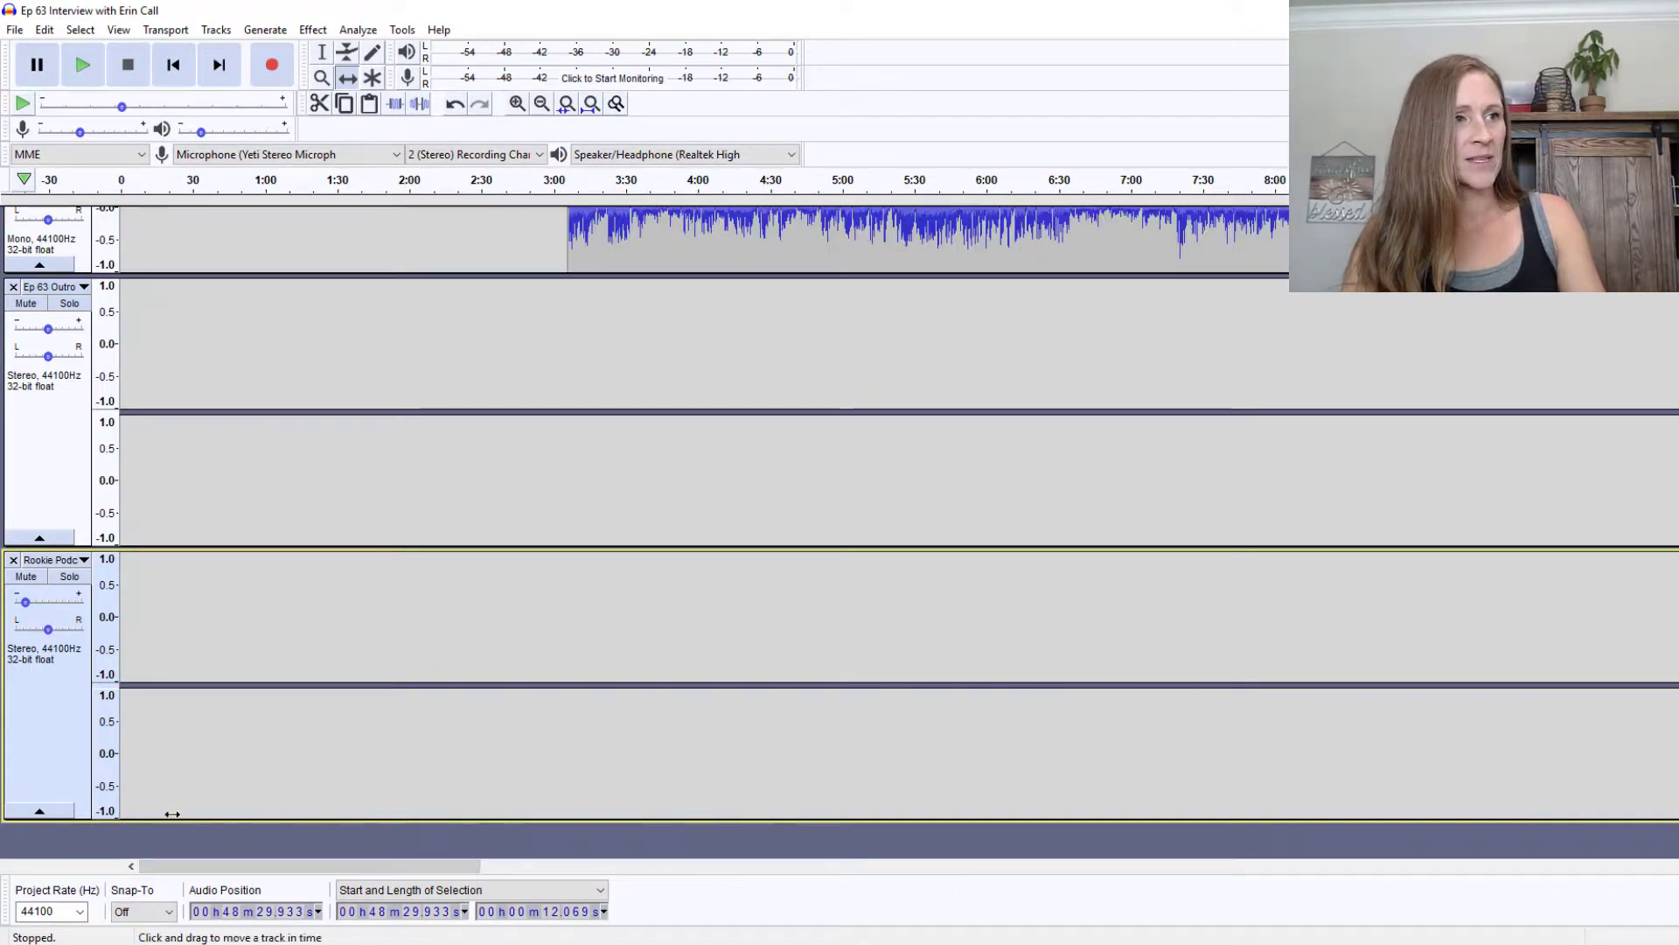
{"action": "scroll", "coordinate": [179, 804], "scroll_direction": "up", "scroll_amount": 15}
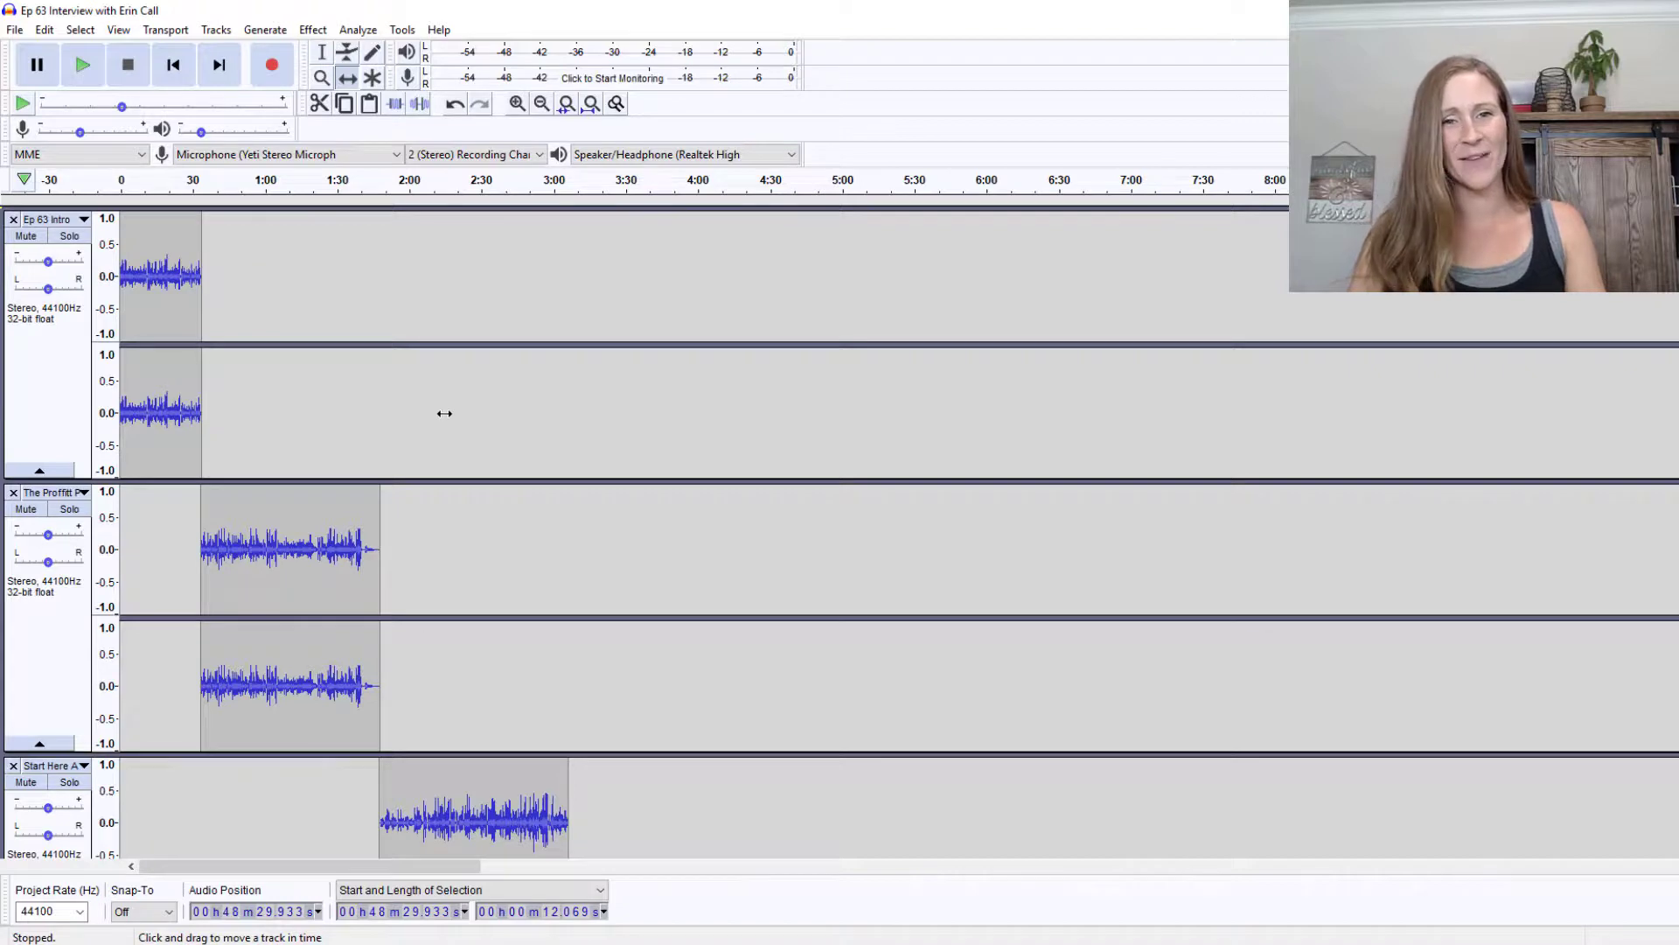
{"action": "left_click", "coordinate": [174, 70]}
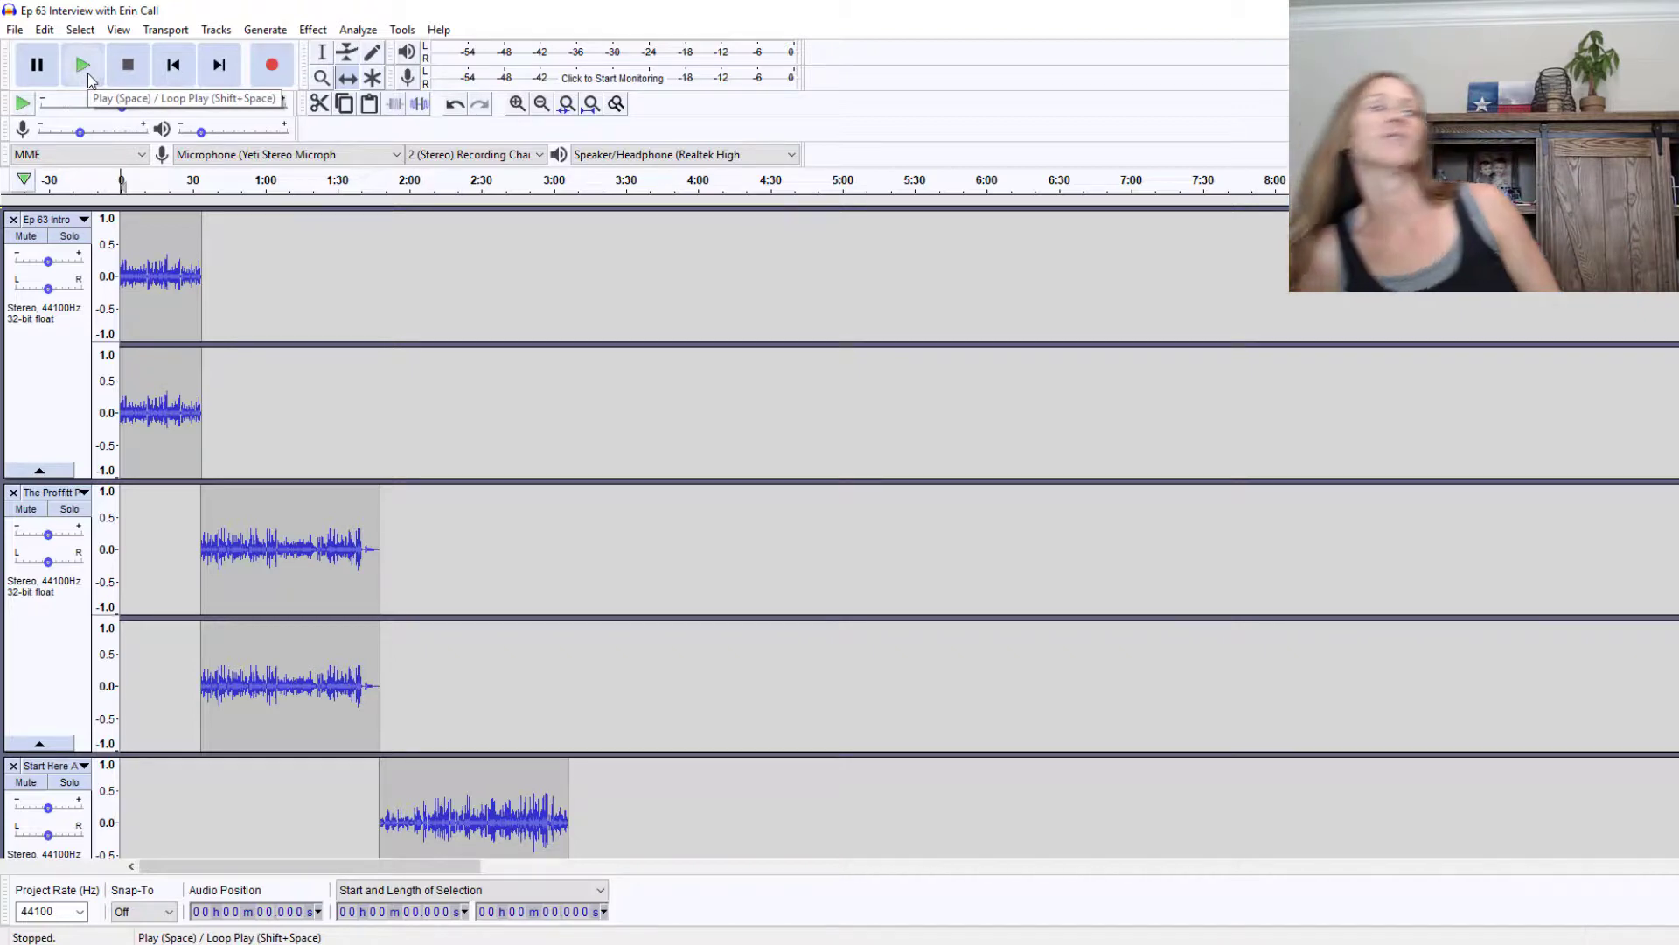
{"action": "left_click", "coordinate": [85, 70]}
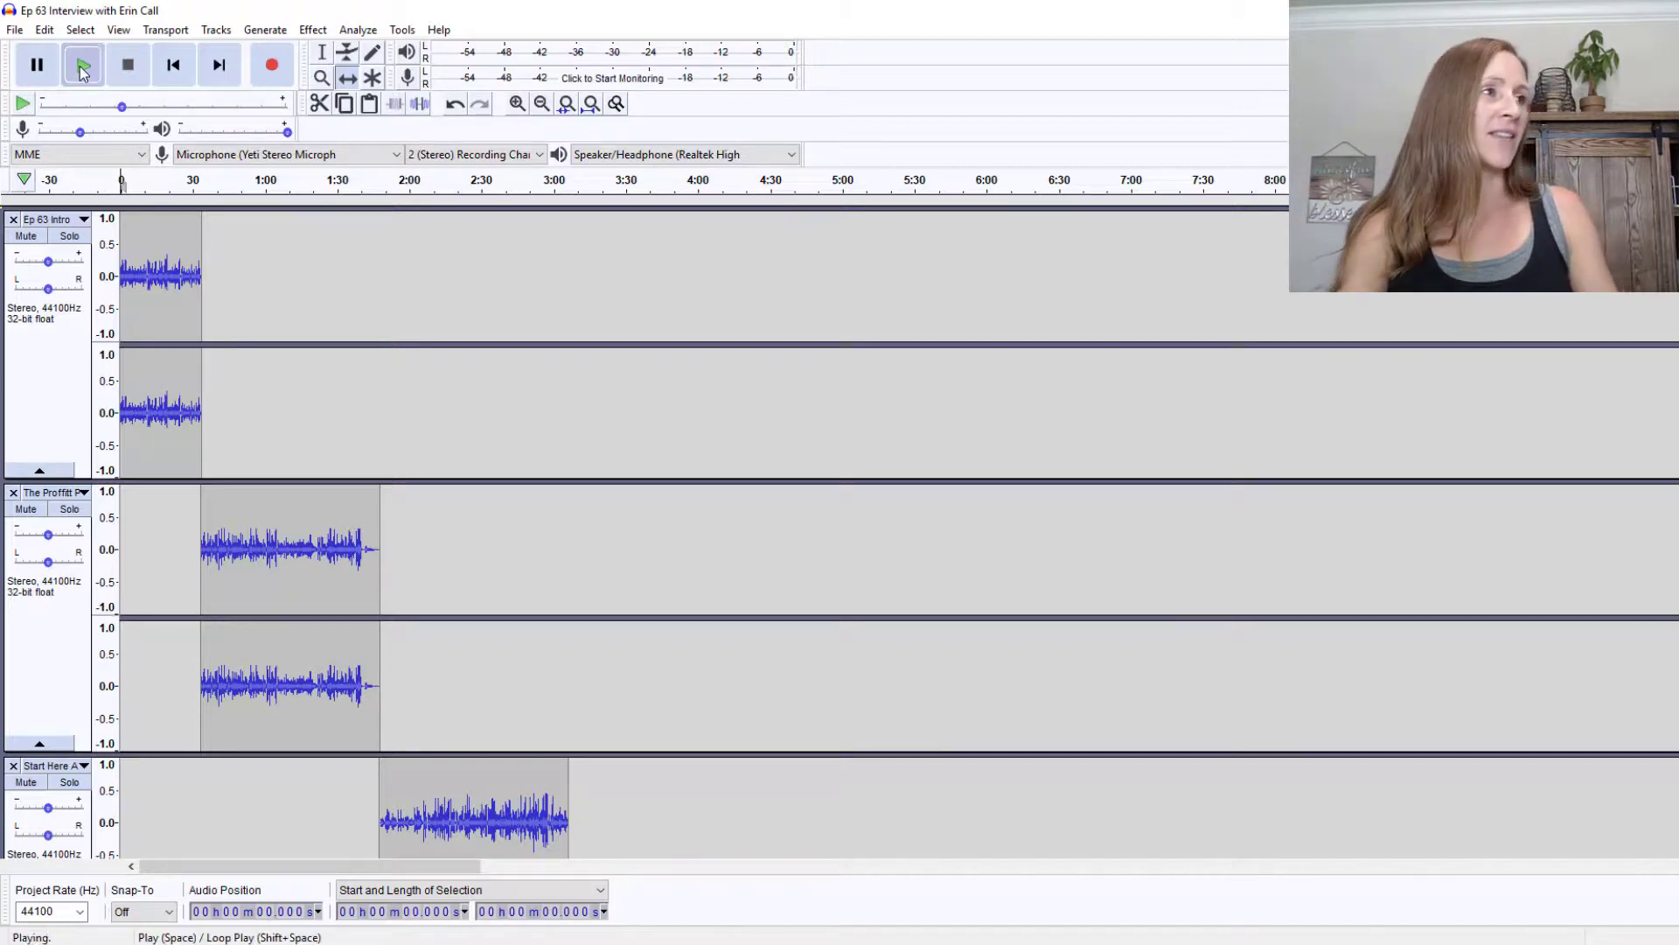
{"action": "left_click", "coordinate": [137, 79]}
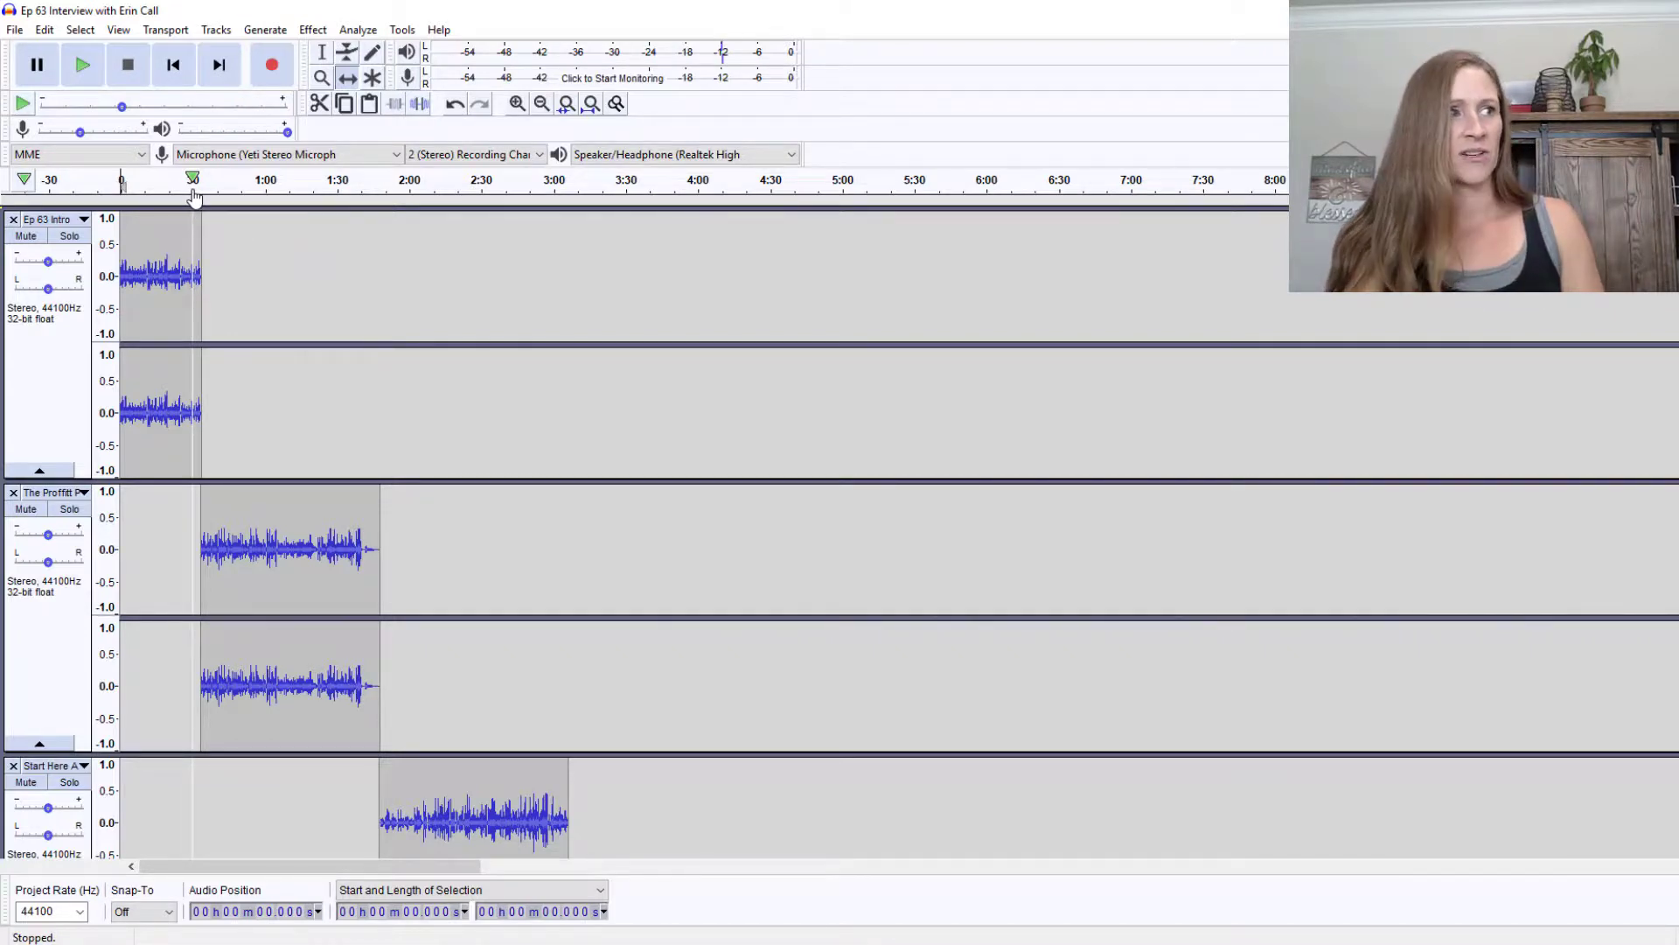
{"action": "left_click", "coordinate": [193, 196]}
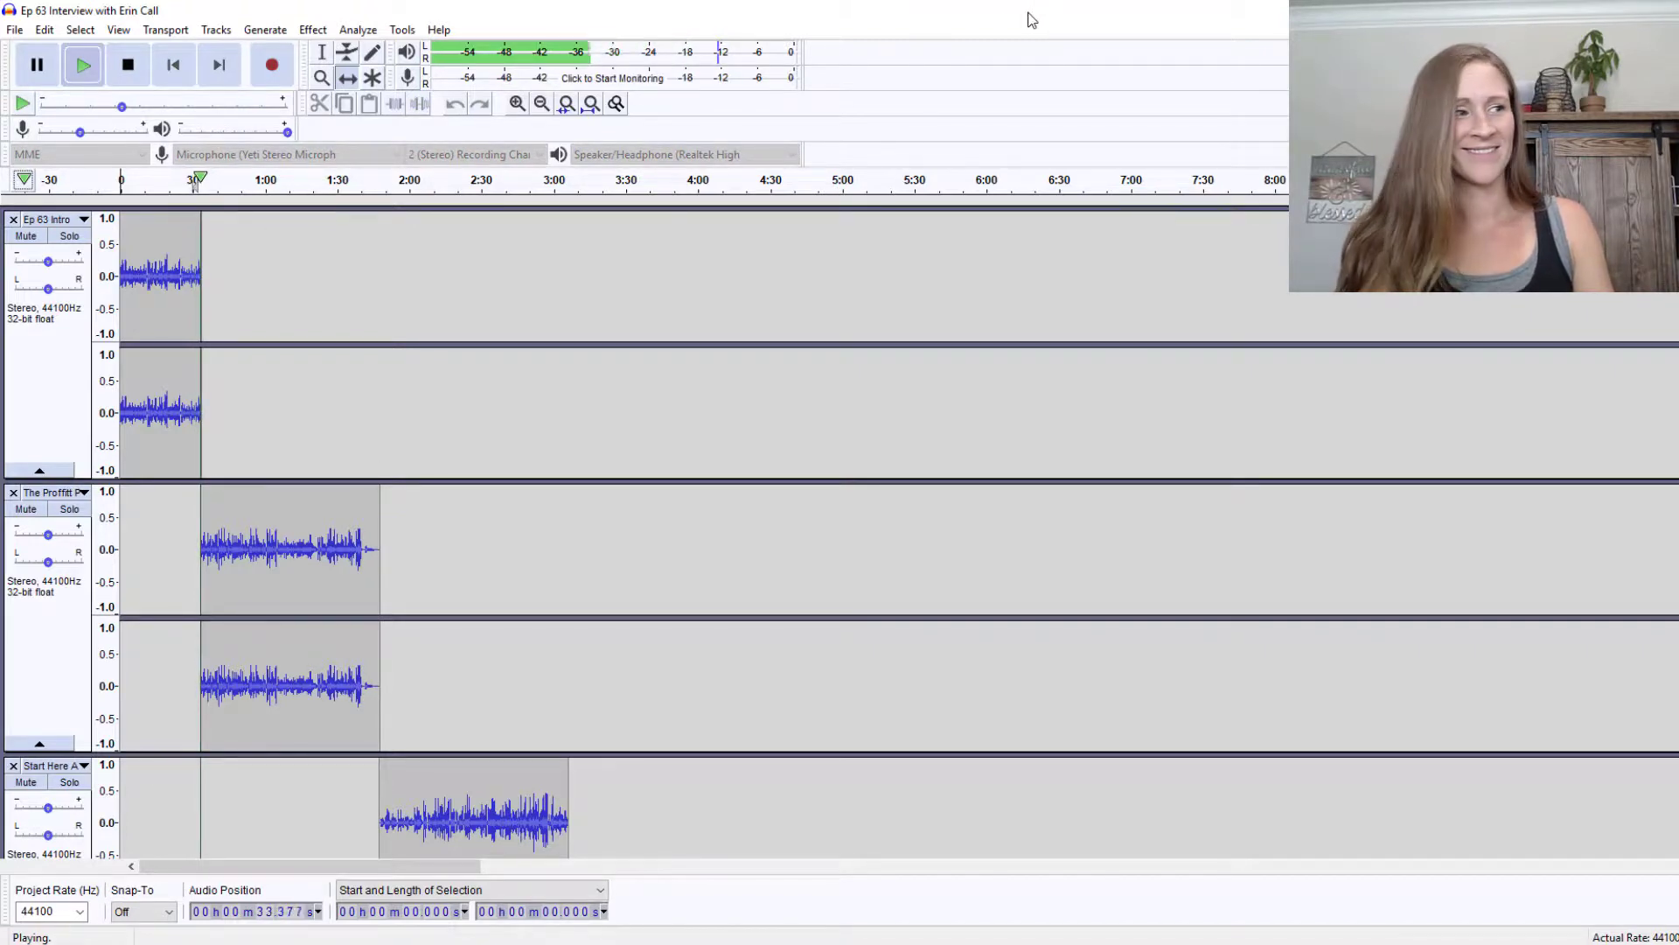
{"action": "left_click", "coordinate": [127, 68]}
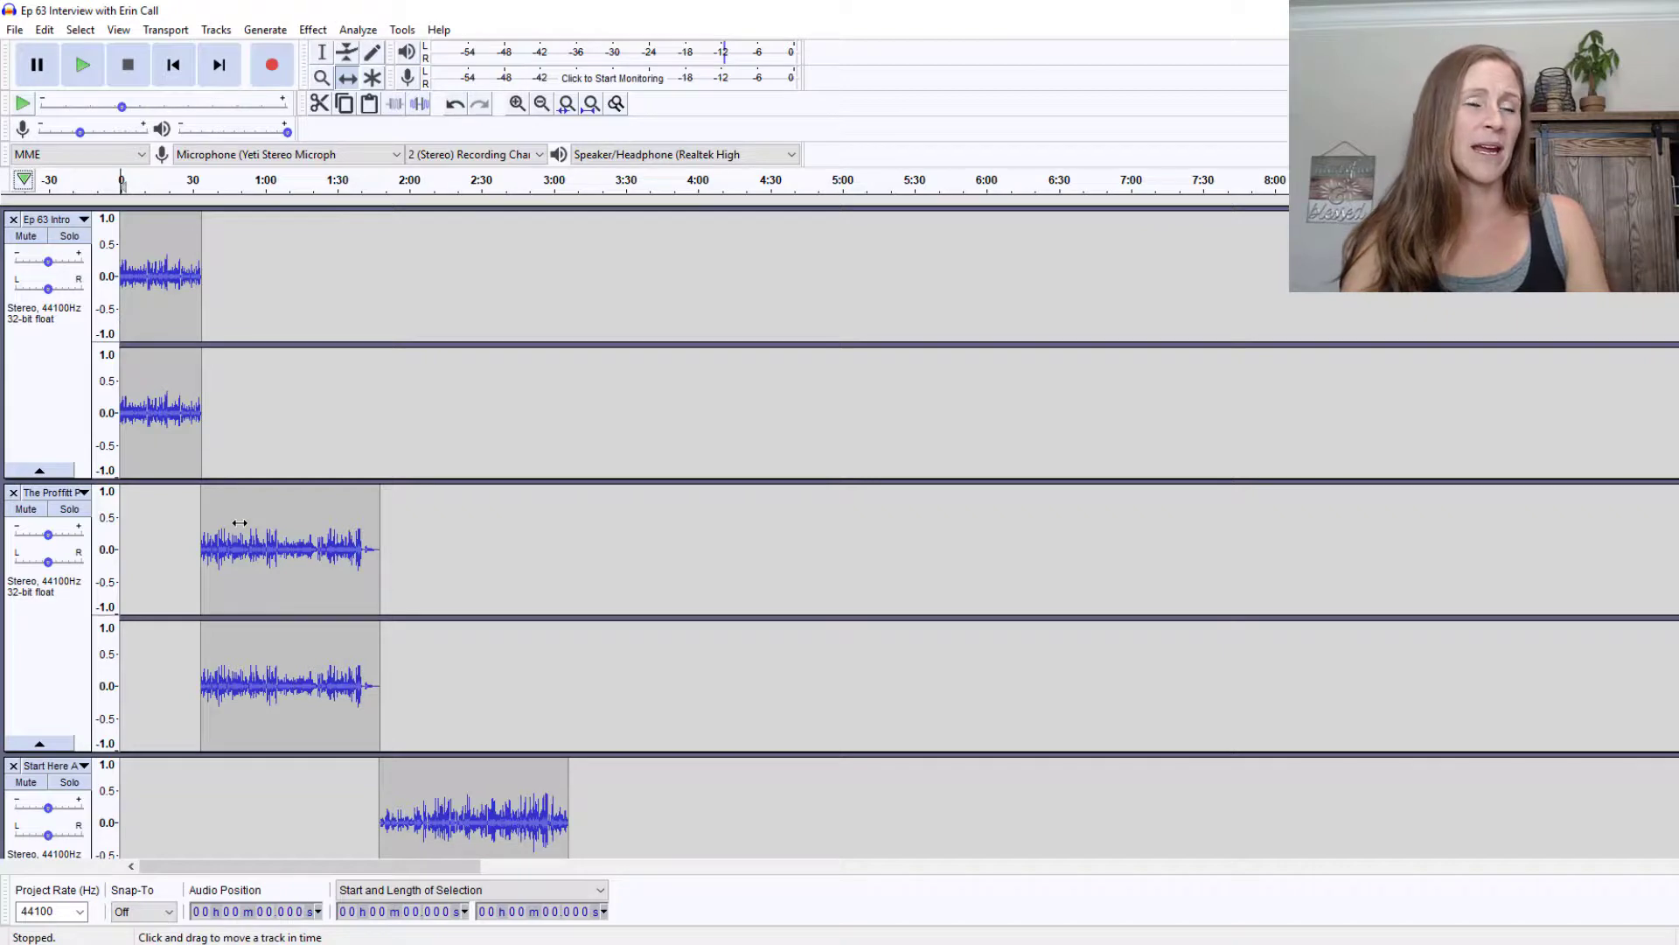
{"action": "left_click_drag", "start_coordinate": [240, 523], "coordinate": [240, 523]}
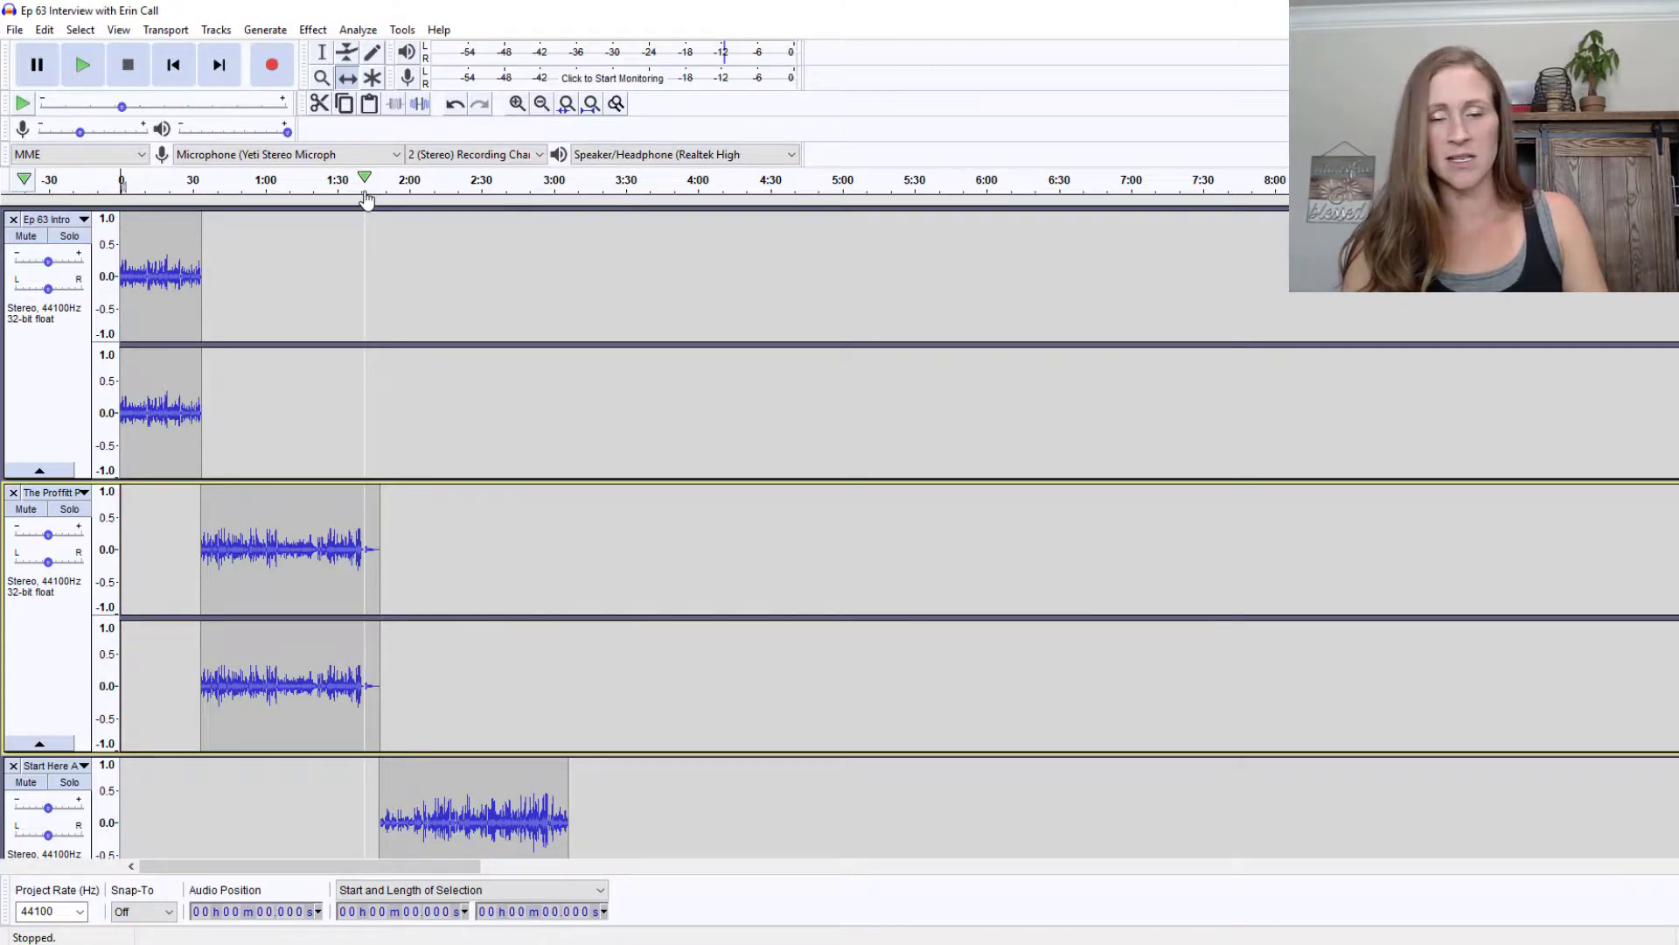
{"action": "left_click", "coordinate": [366, 200]}
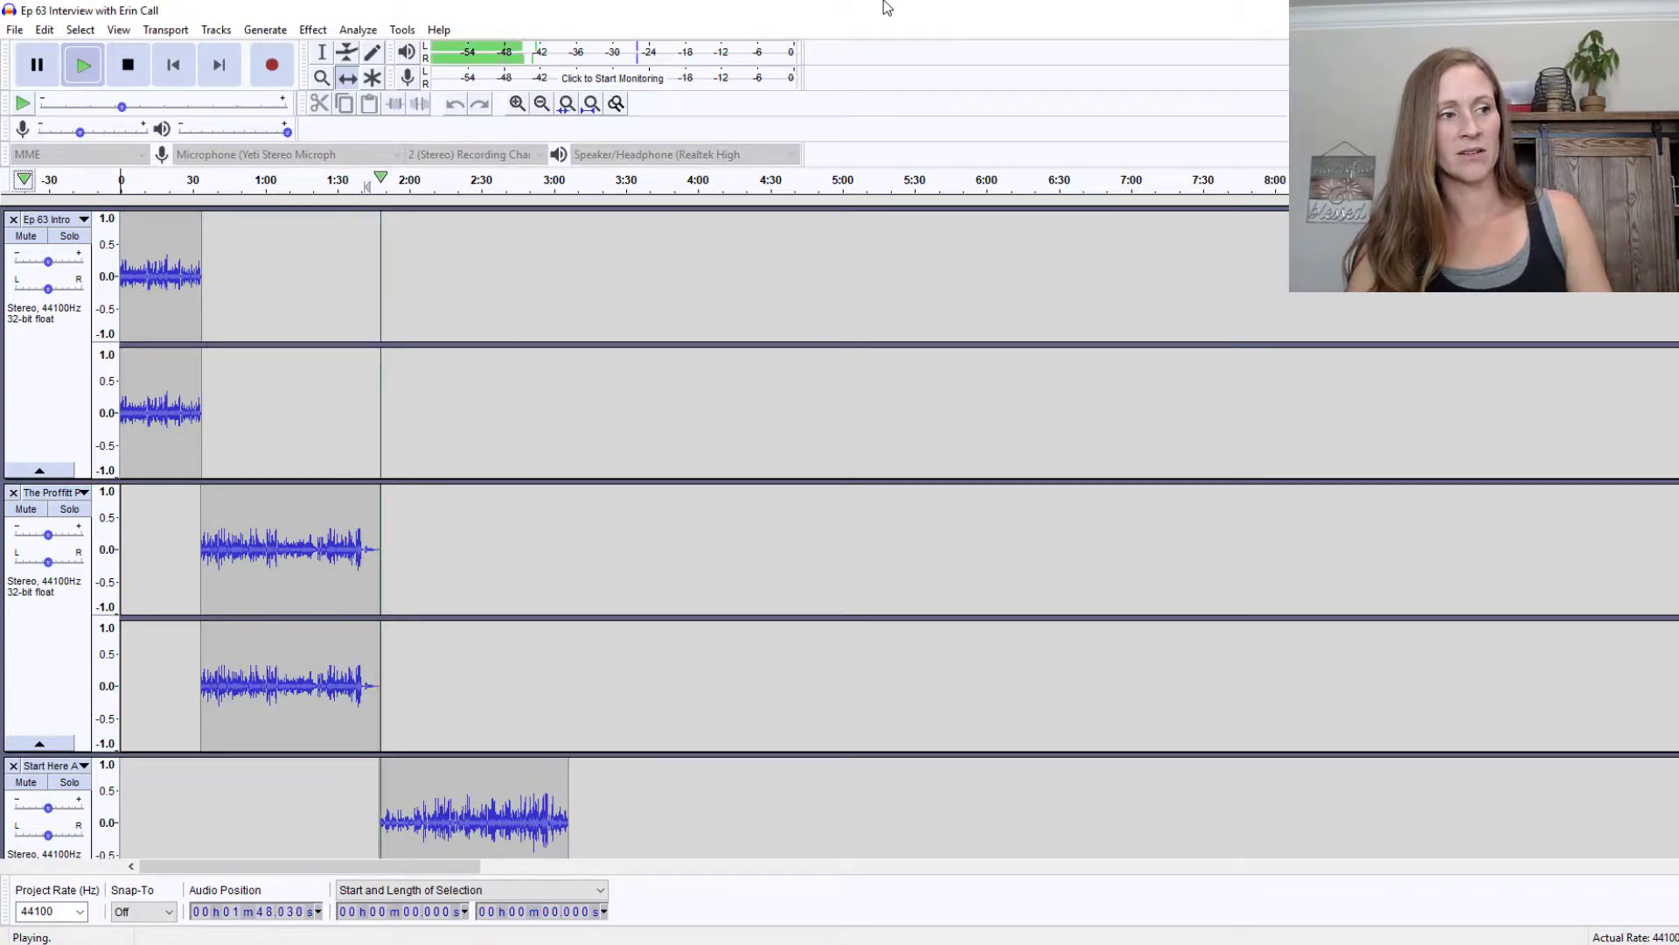
{"action": "left_click", "coordinate": [127, 65]}
{"action": "scroll", "coordinate": [798, 704], "scroll_direction": "down", "scroll_amount": 10}
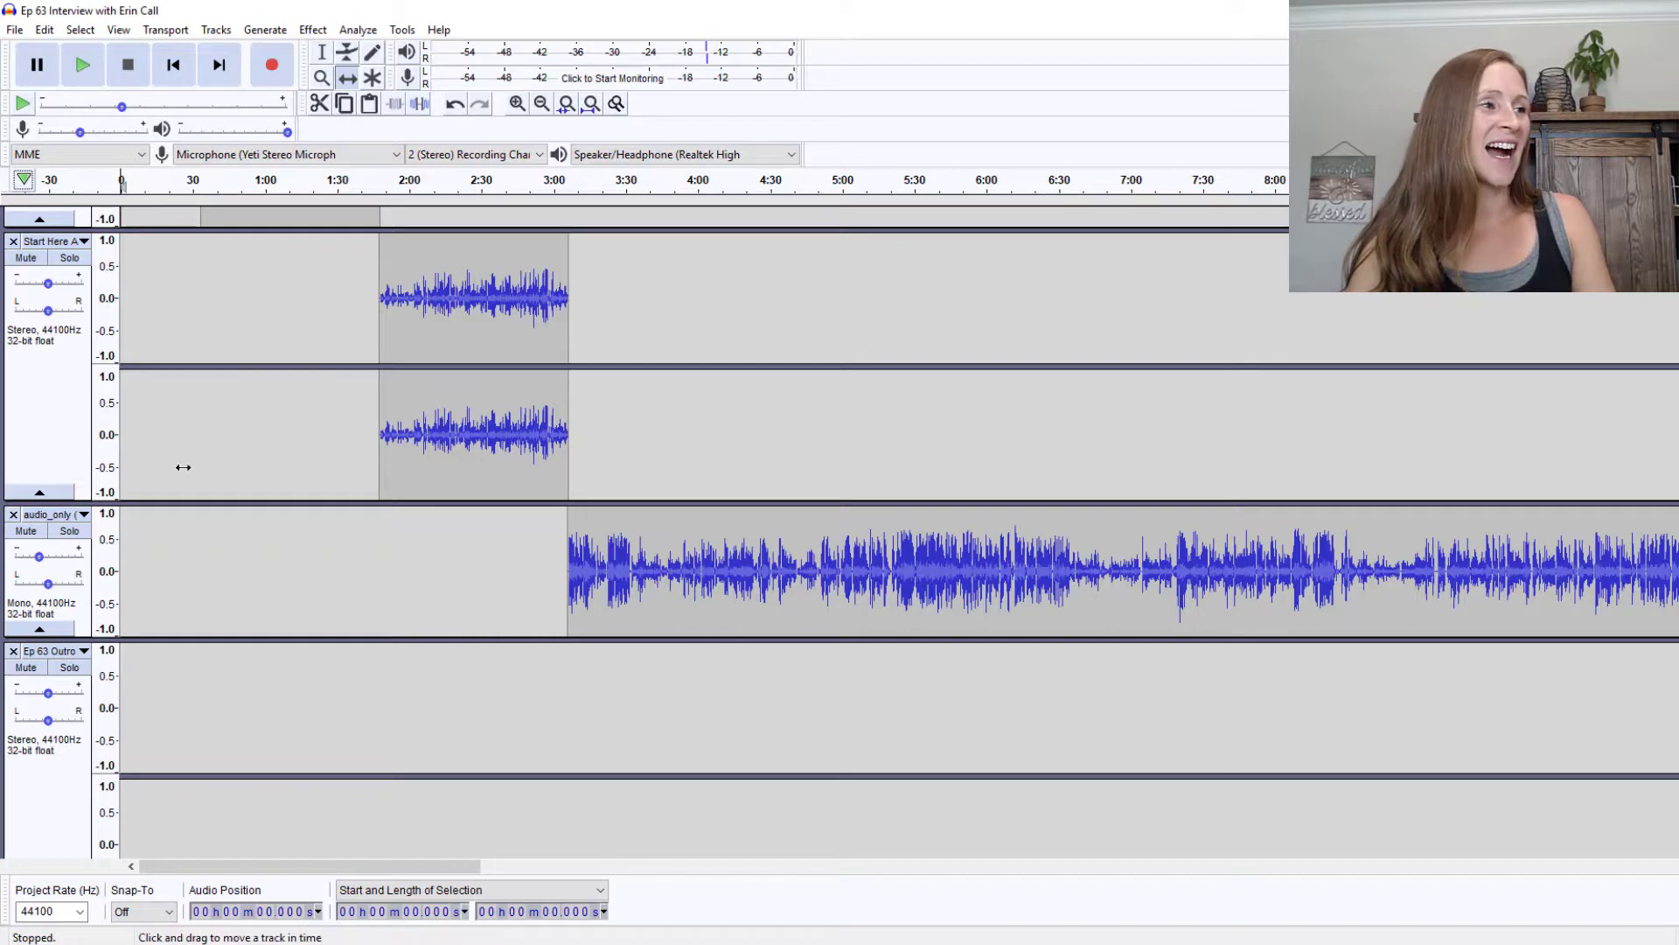
{"action": "left_click", "coordinate": [560, 186]}
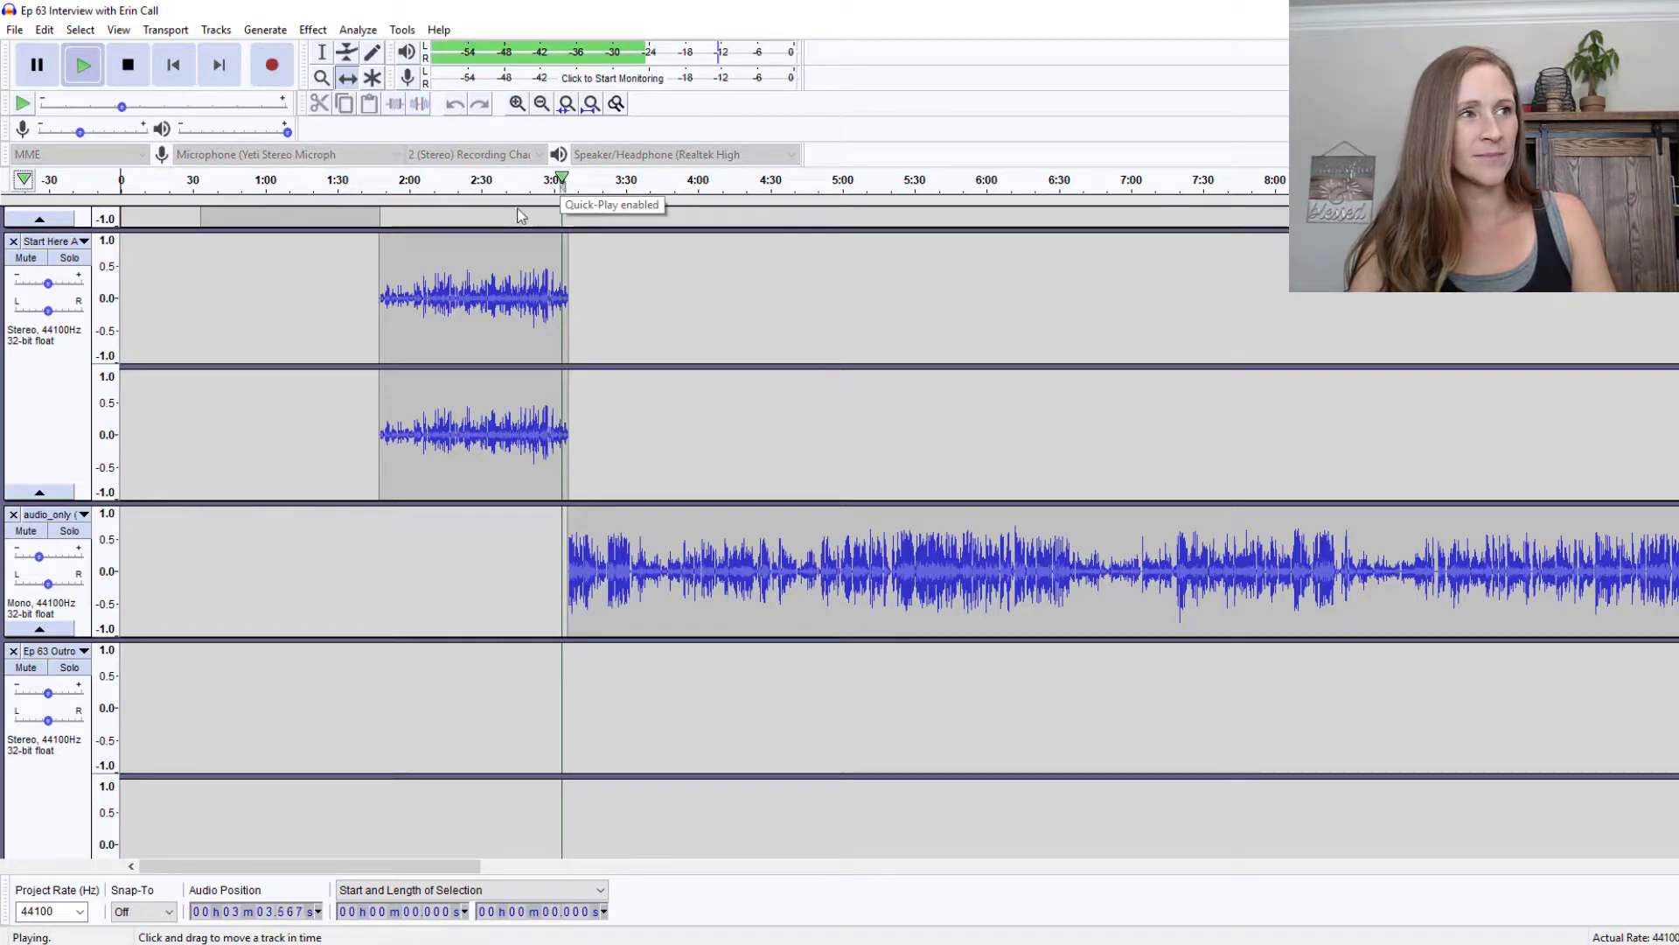
{"action": "left_click", "coordinate": [130, 83]}
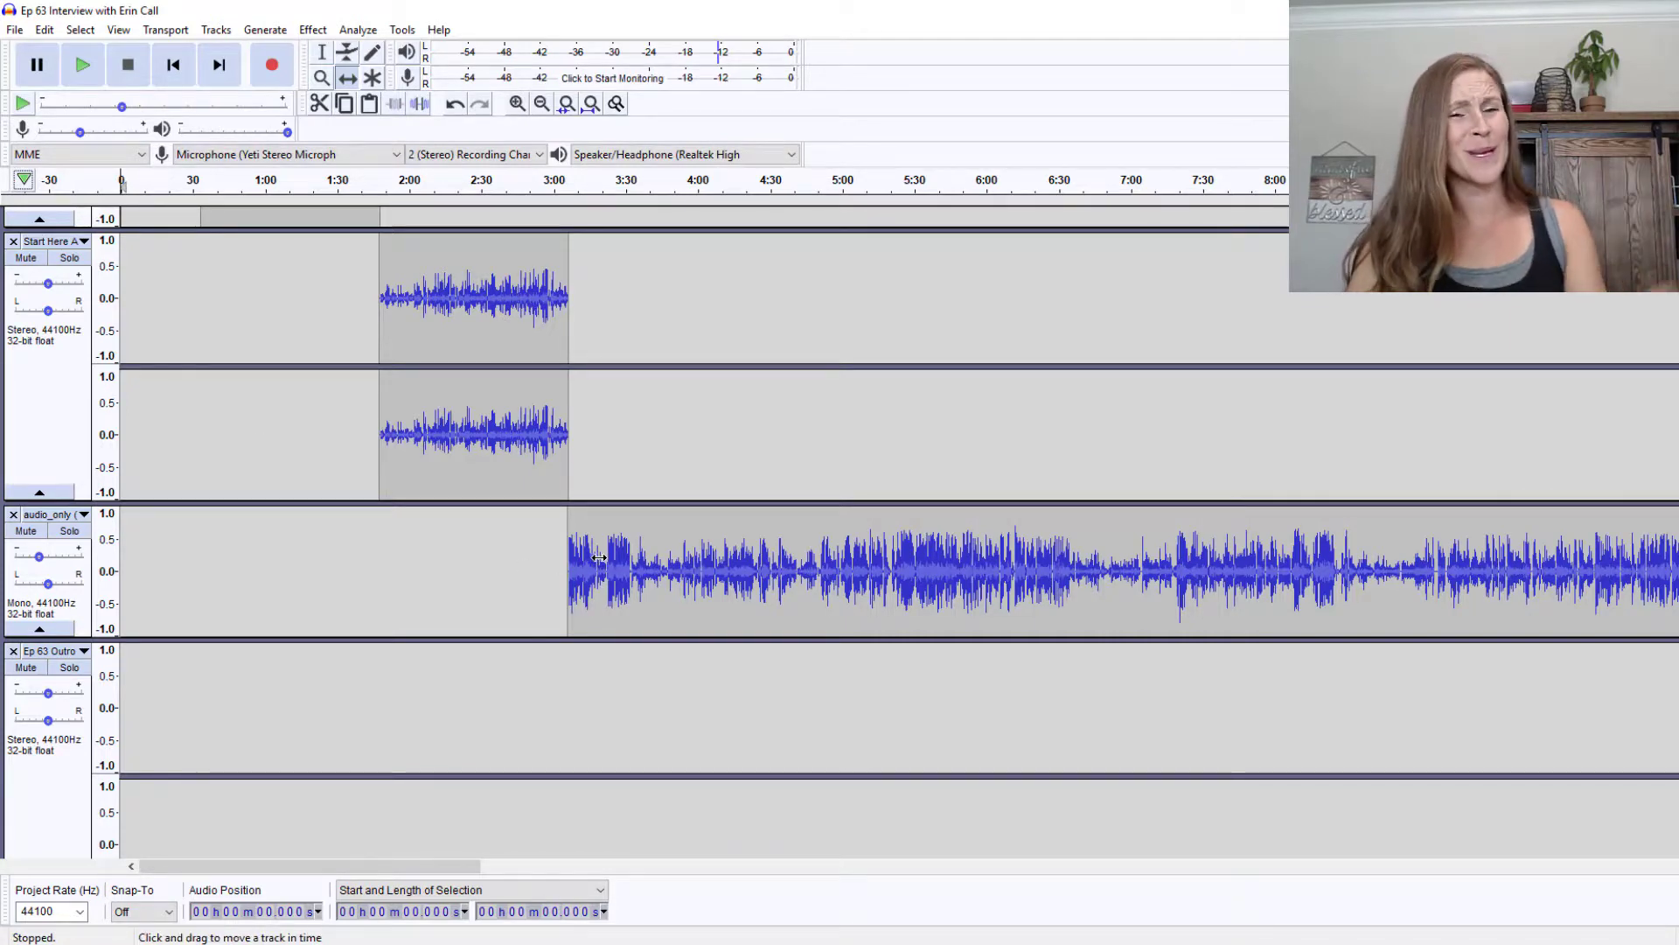
{"action": "scroll", "coordinate": [581, 597], "scroll_direction": "down", "scroll_amount": 4}
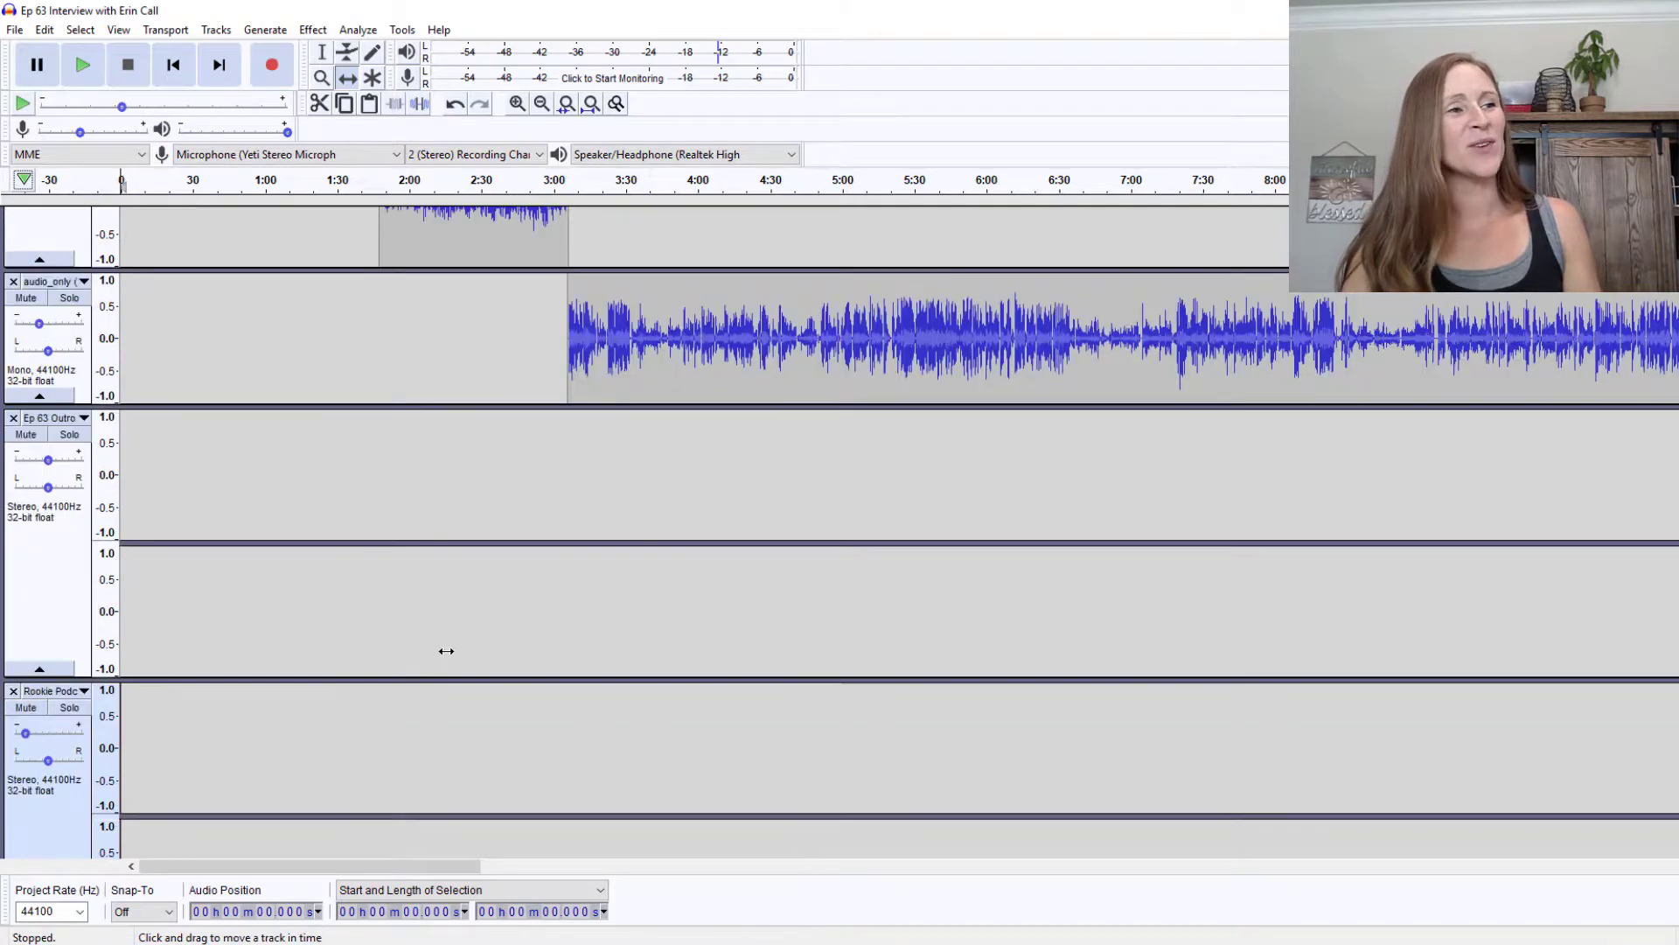
{"action": "scroll", "coordinate": [445, 627], "scroll_direction": "up", "scroll_amount": 4}
{"action": "scroll", "coordinate": [441, 611], "scroll_direction": "up", "scroll_amount": 5}
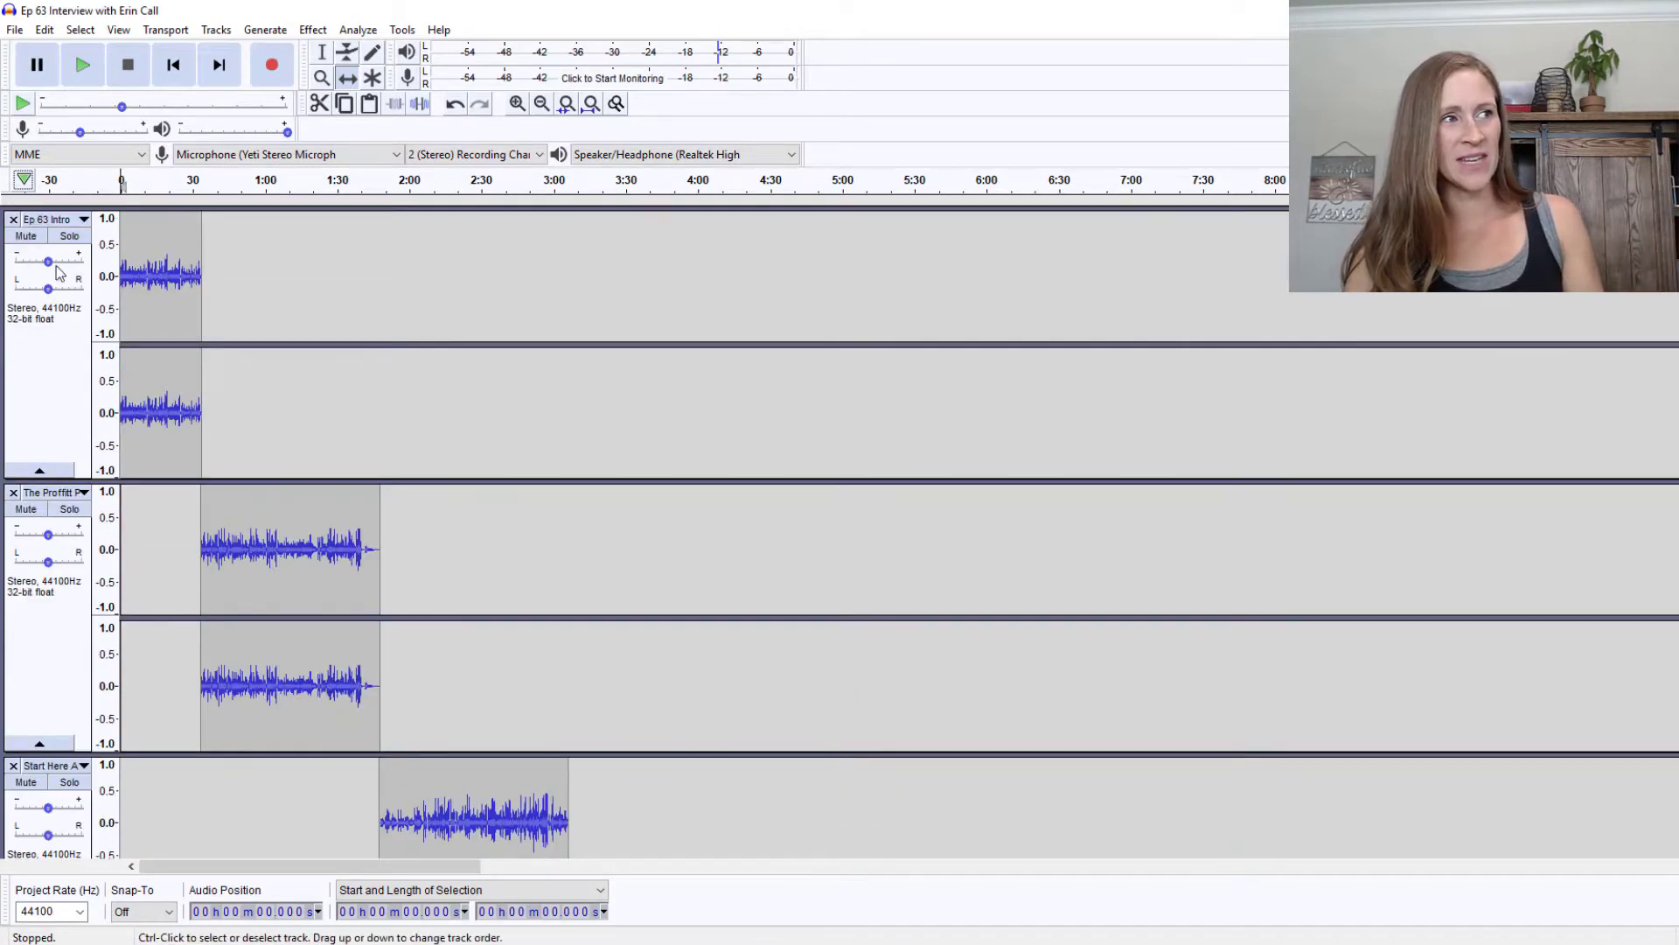
{"action": "left_click", "coordinate": [50, 263]}
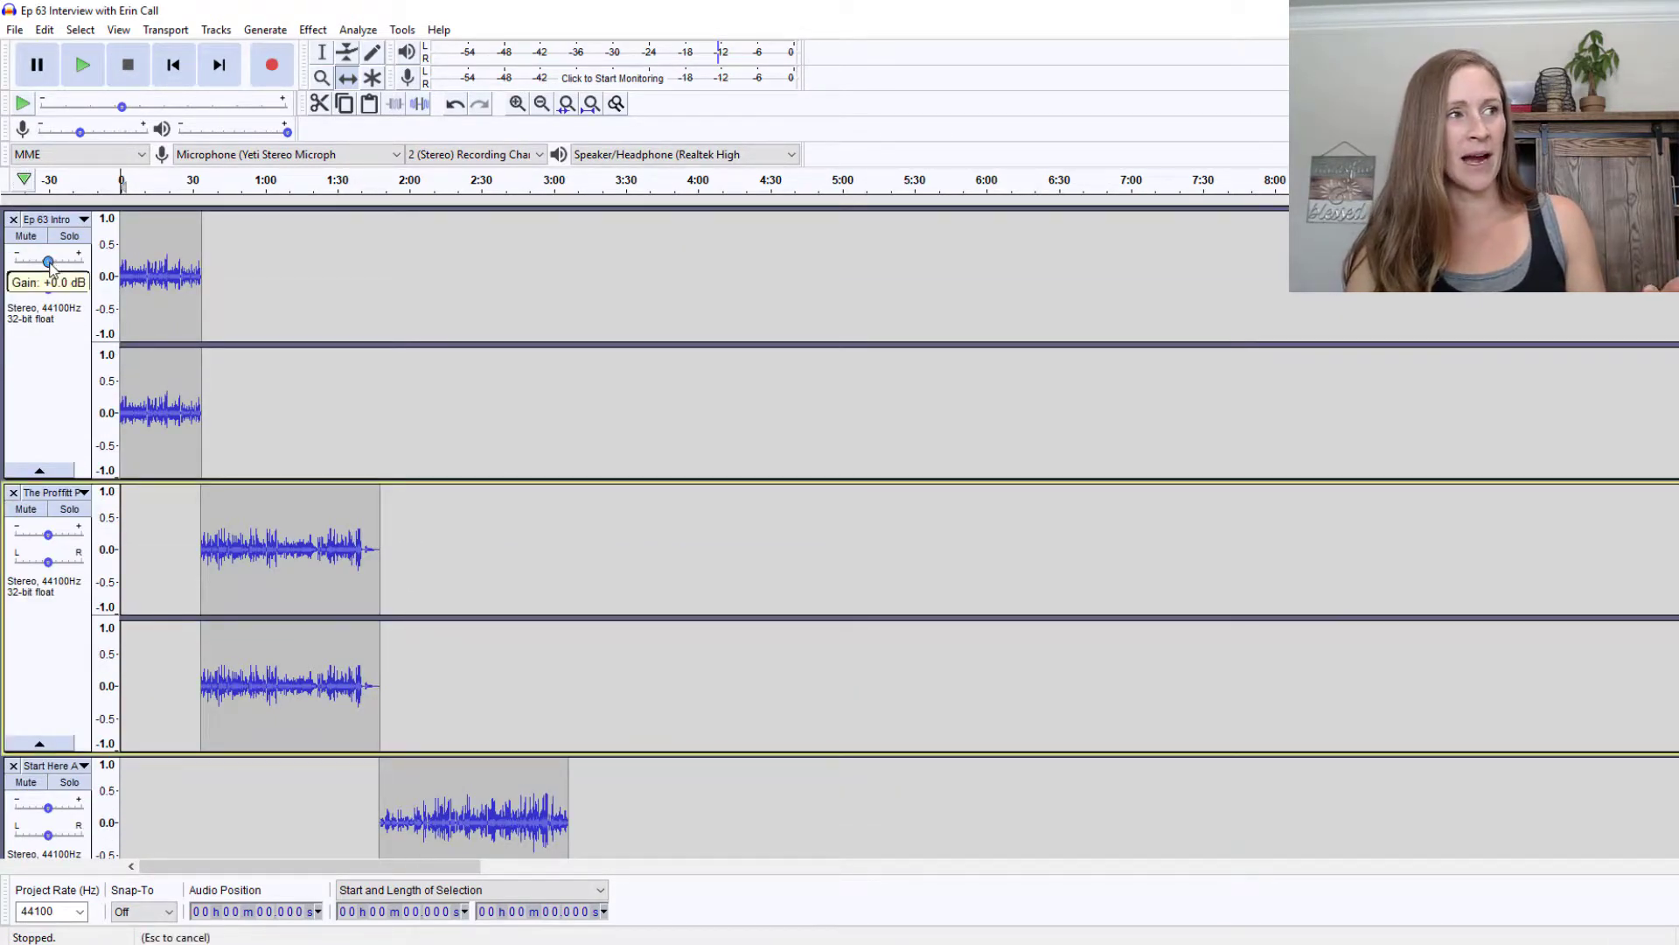
{"action": "scroll", "coordinate": [390, 449], "scroll_direction": "down", "scroll_amount": 5}
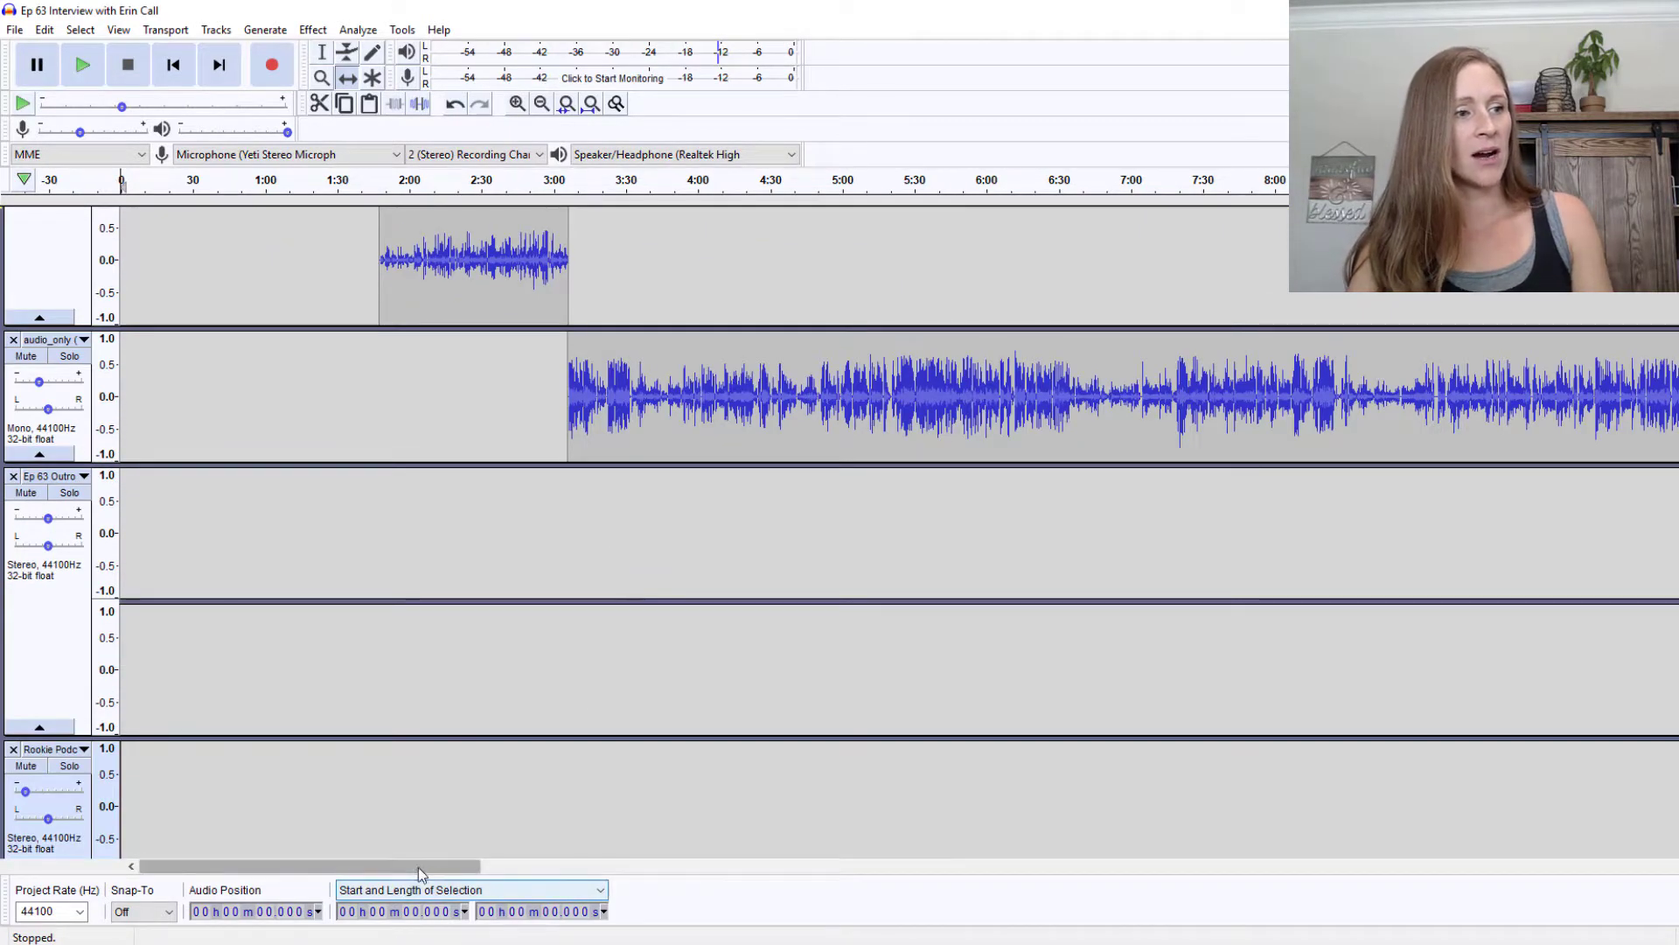
Preview the transition near 47:20 and lower the Ep 63 Outro gain to -4.0 dB
{"action": "left_click_drag", "start_coordinate": [420, 866], "coordinate": [1656, 830]}
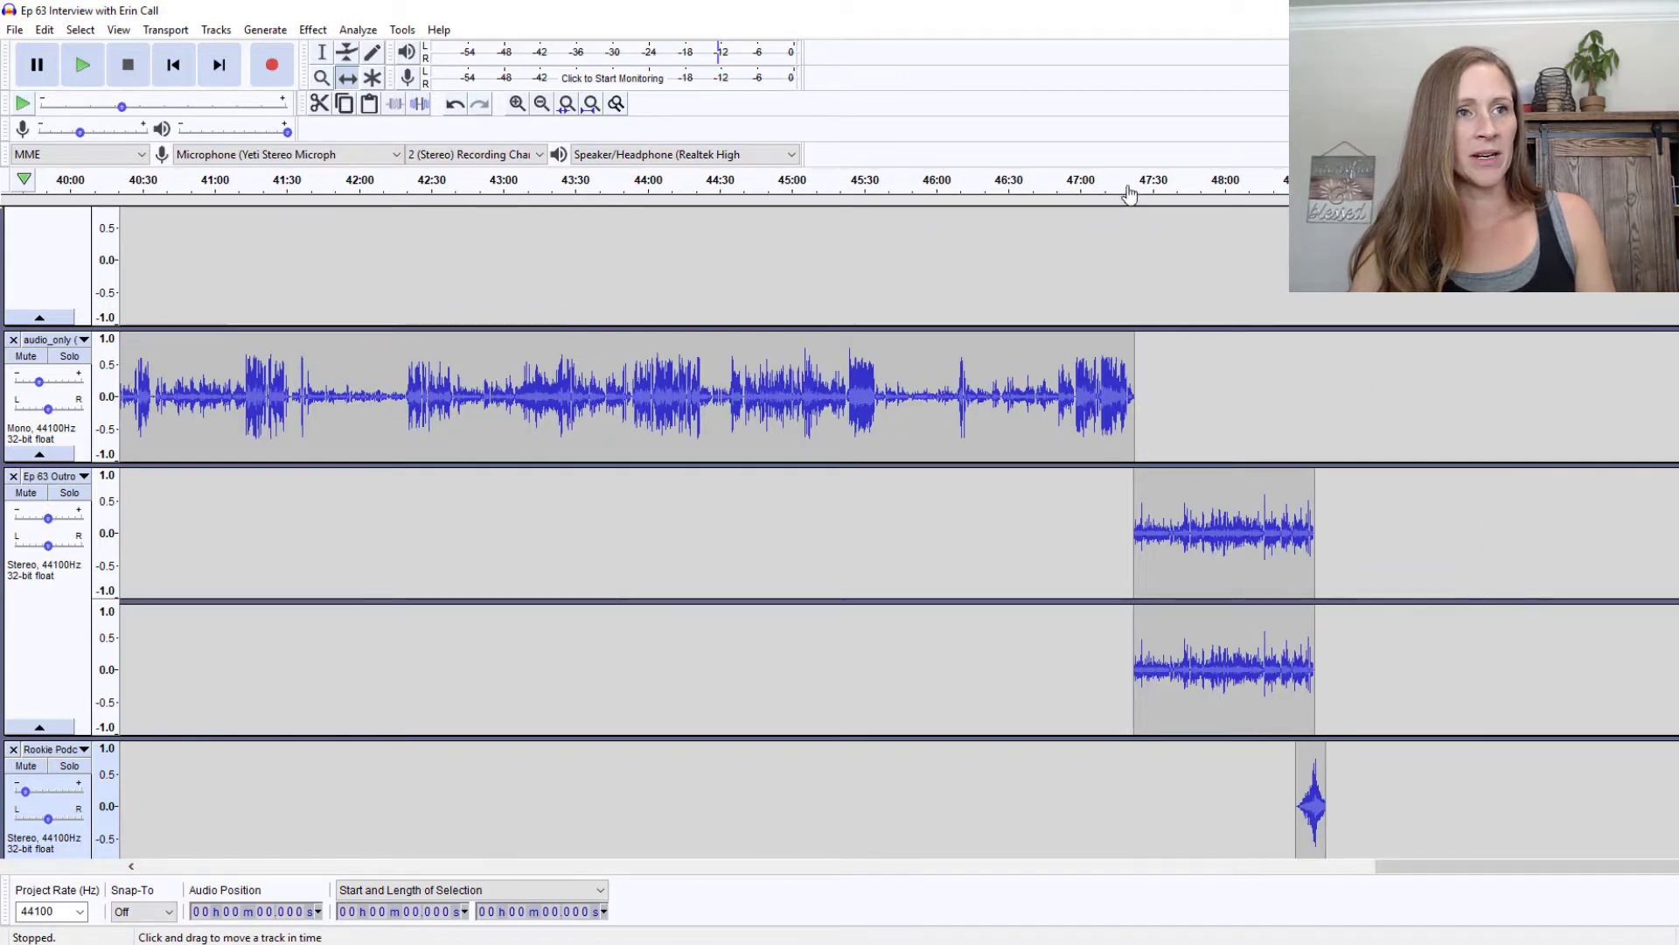
{"action": "left_click", "coordinate": [1128, 191]}
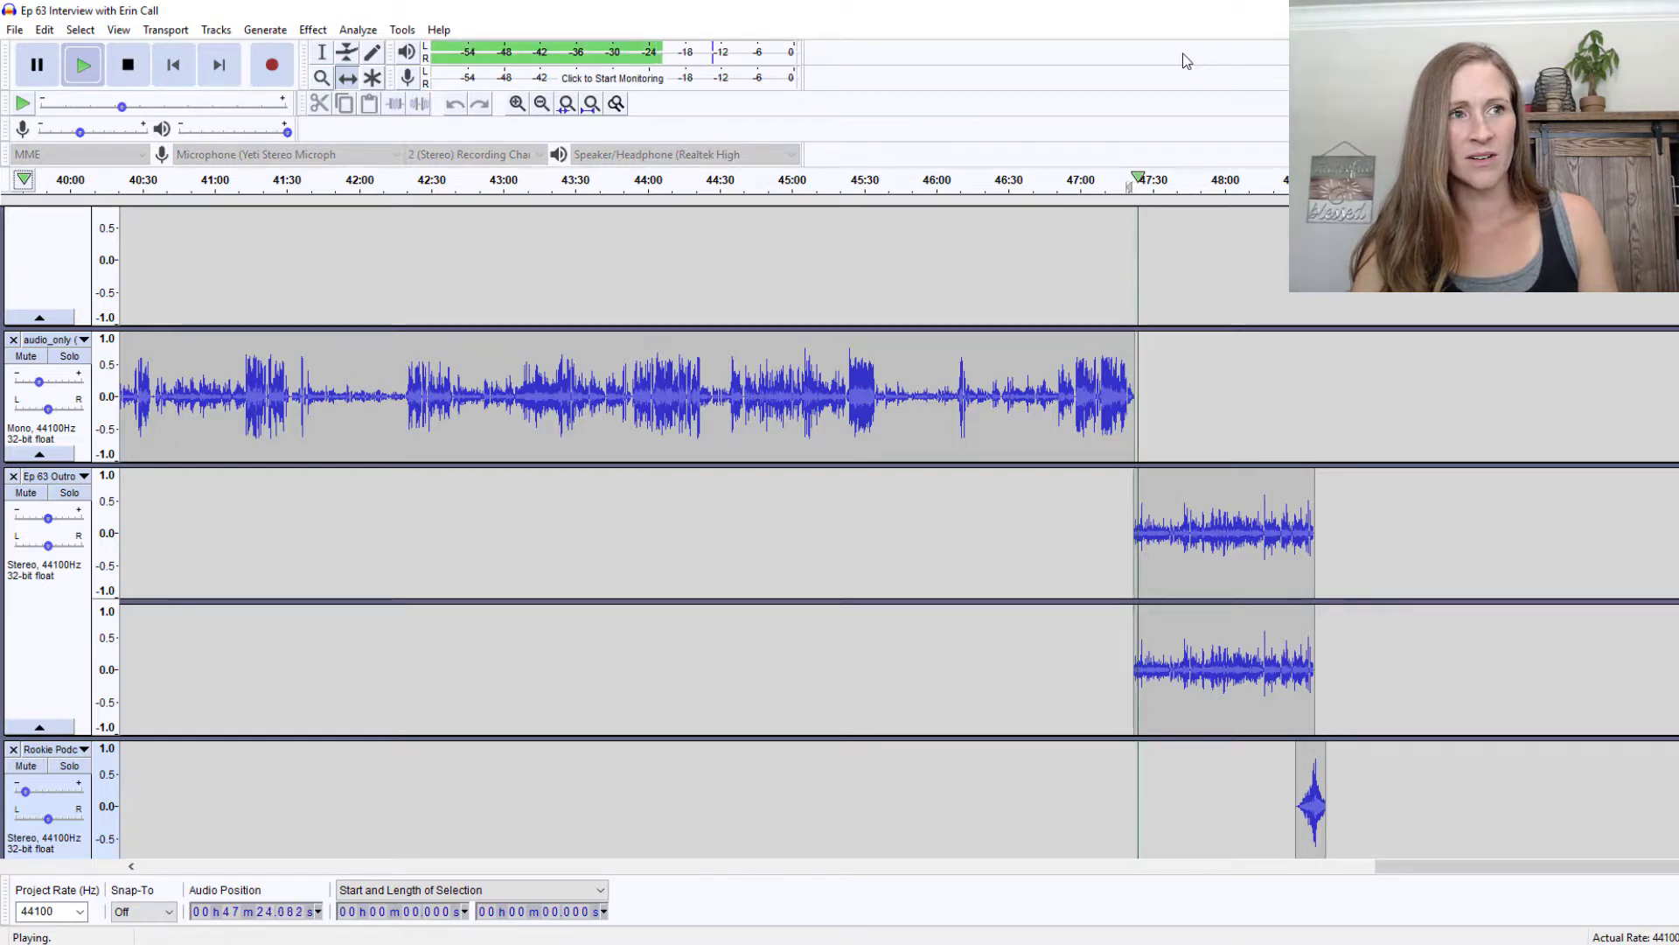
{"action": "left_click", "coordinate": [131, 70]}
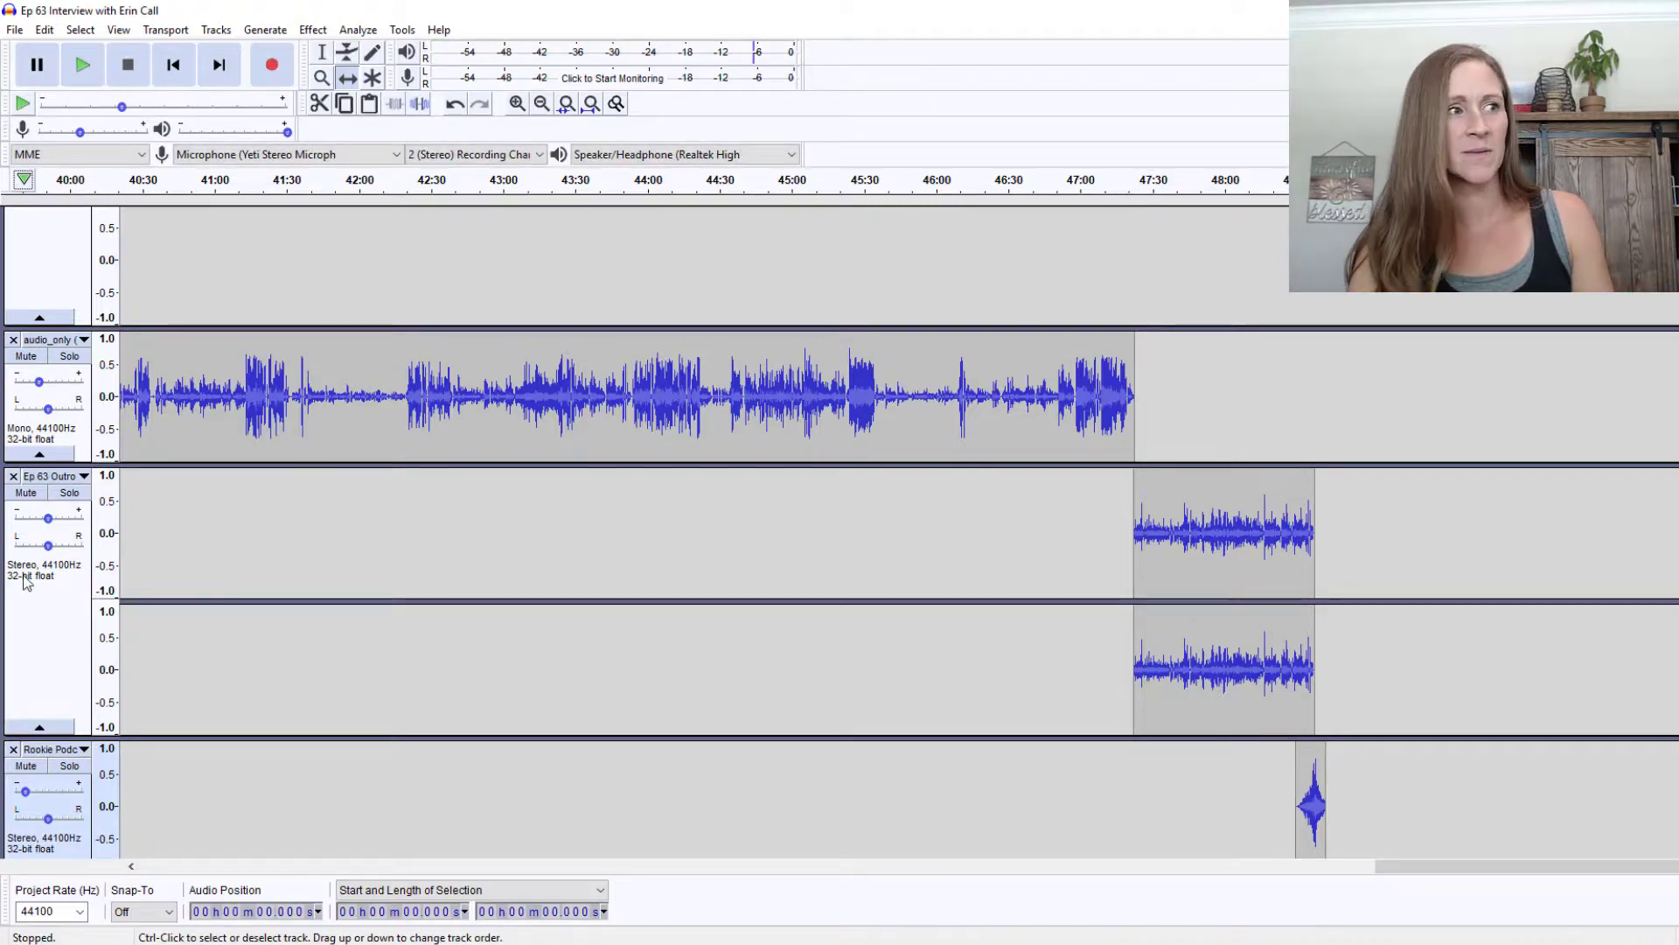
{"action": "left_click_drag", "start_coordinate": [47, 519], "coordinate": [43, 520]}
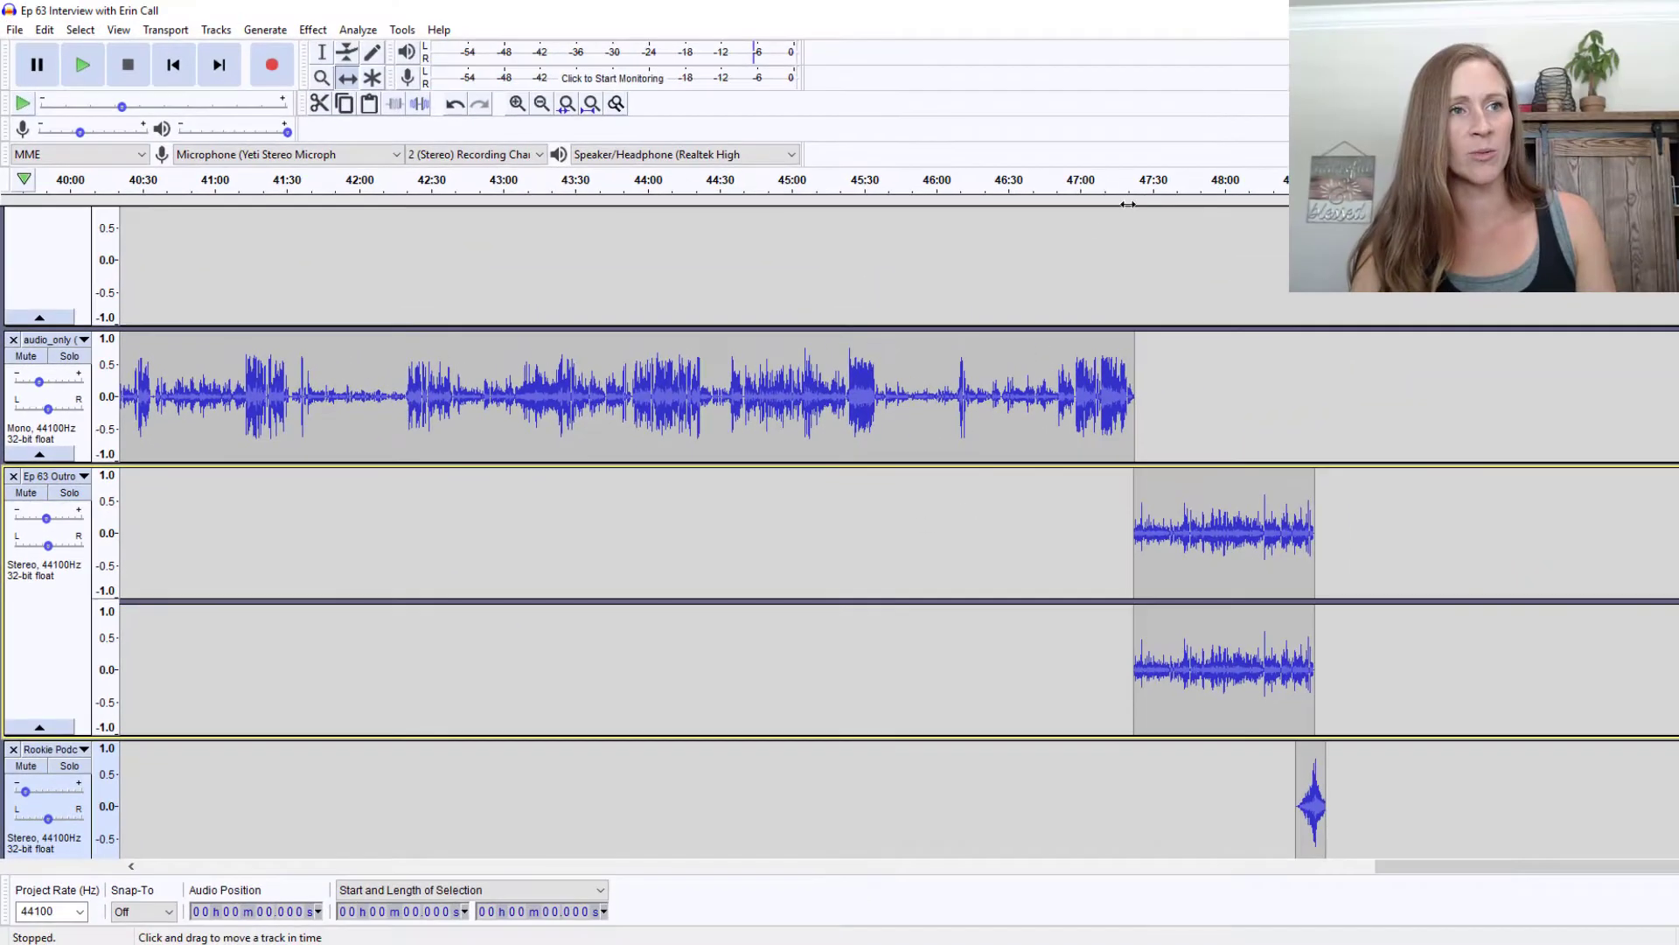
{"action": "left_click", "coordinate": [1130, 184]}
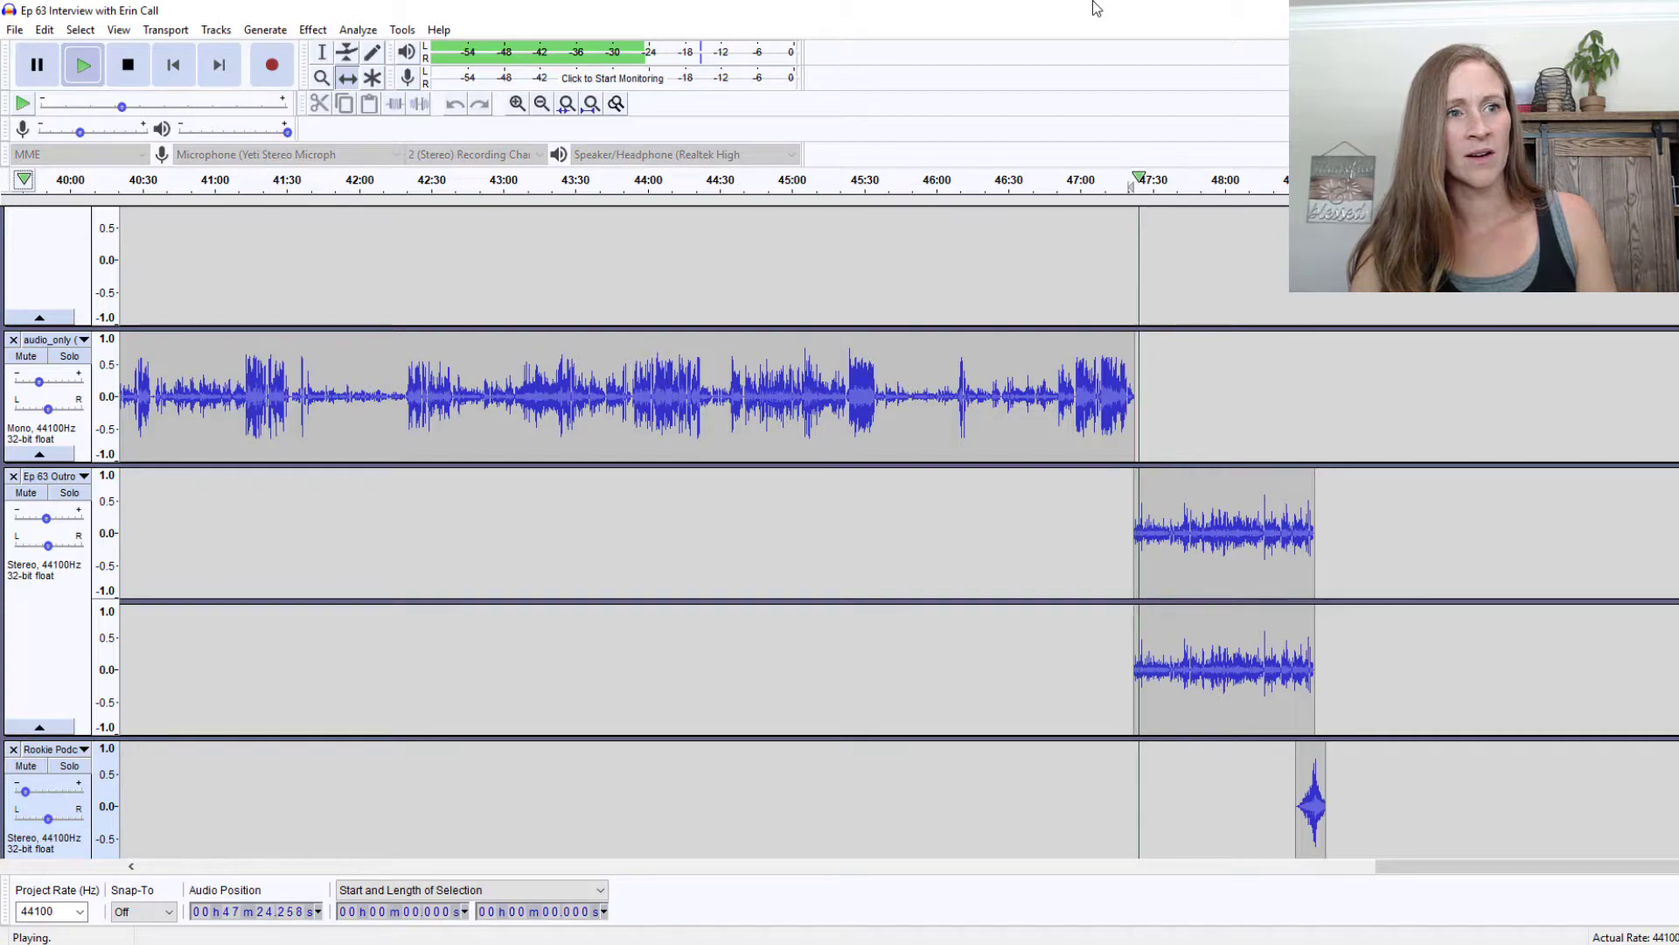
{"action": "left_click", "coordinate": [127, 65]}
{"action": "left_click_drag", "start_coordinate": [45, 520], "coordinate": [46, 520]}
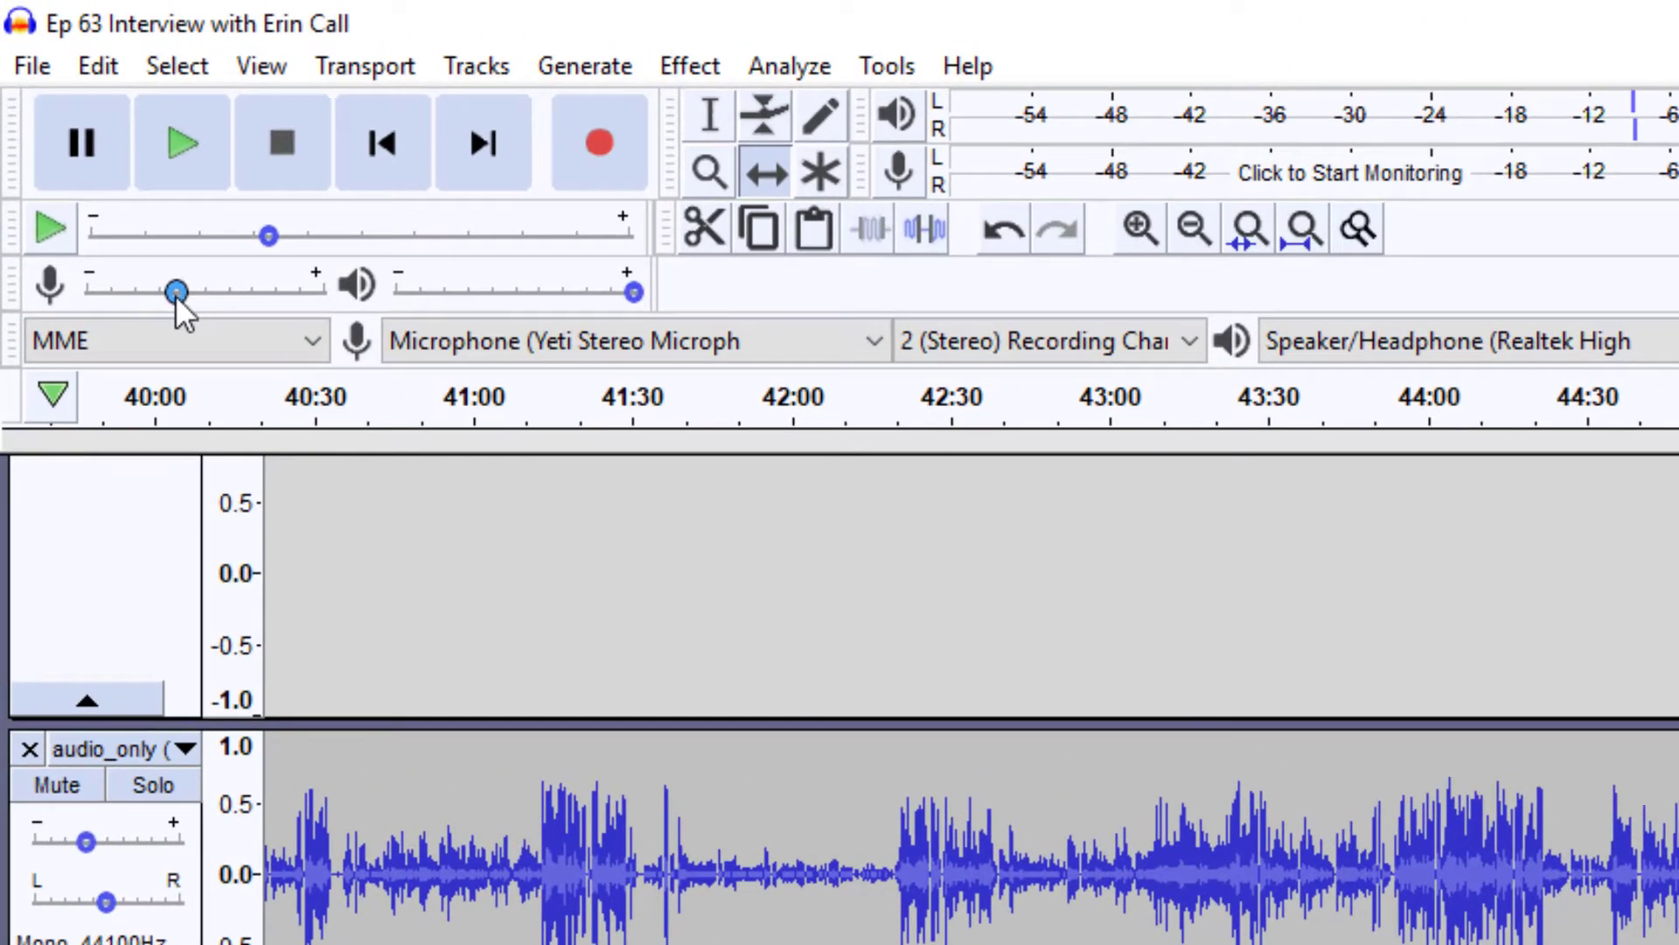
{"action": "mouse_move", "coordinate": [175, 296]}
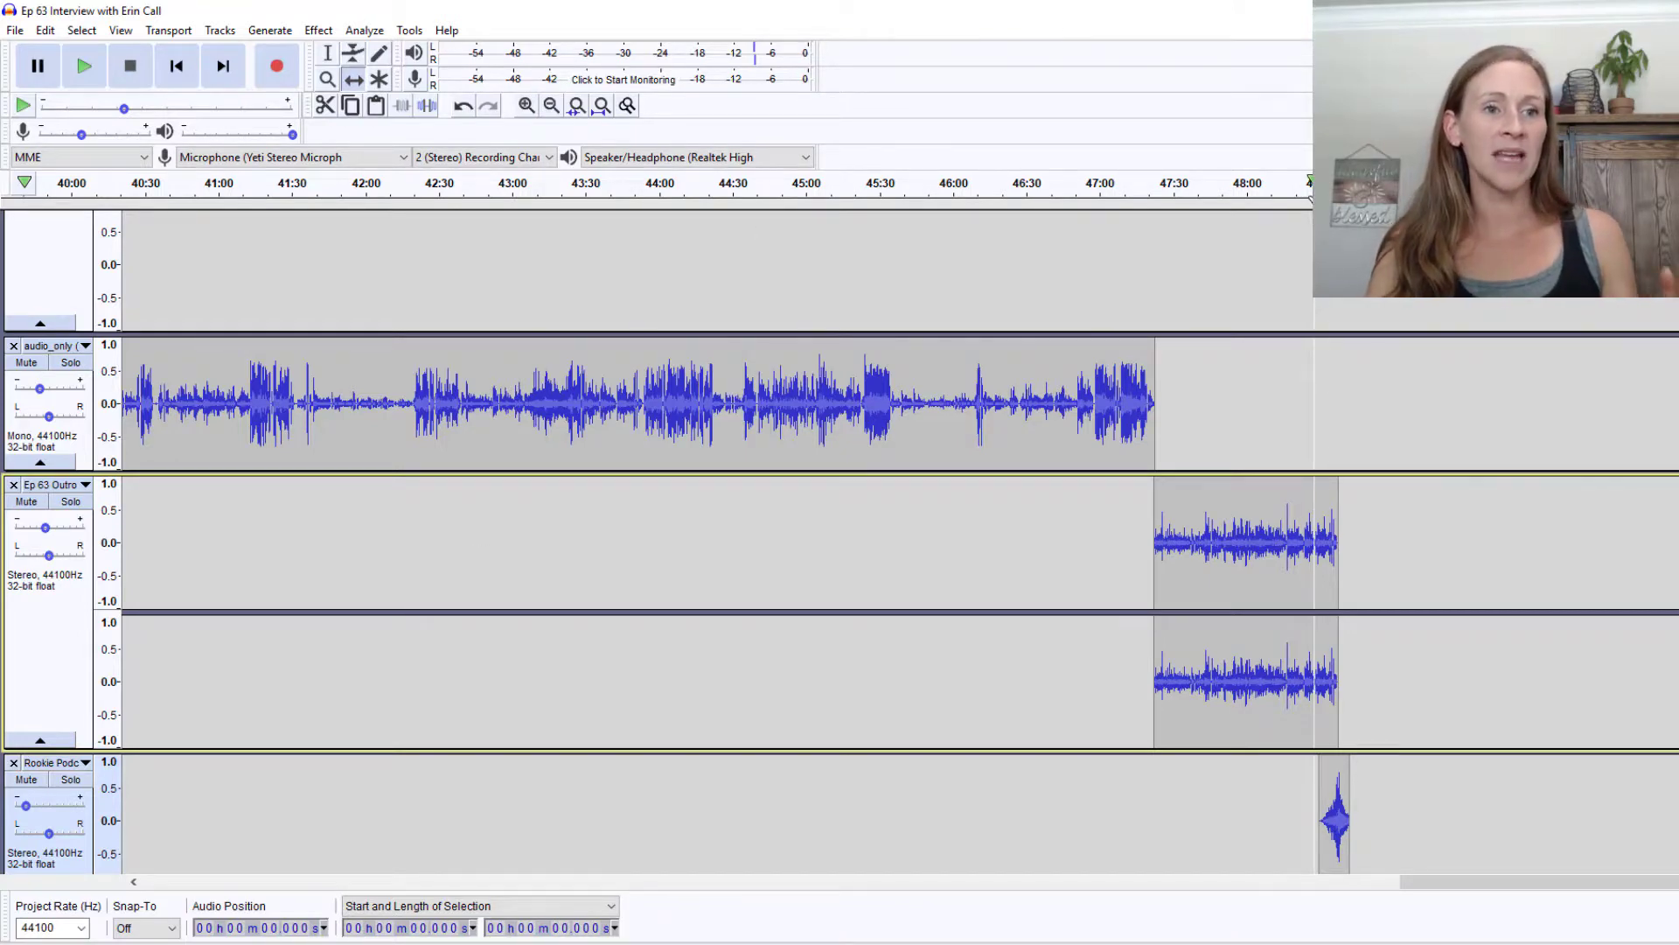
{"action": "left_click", "coordinate": [1309, 184]}
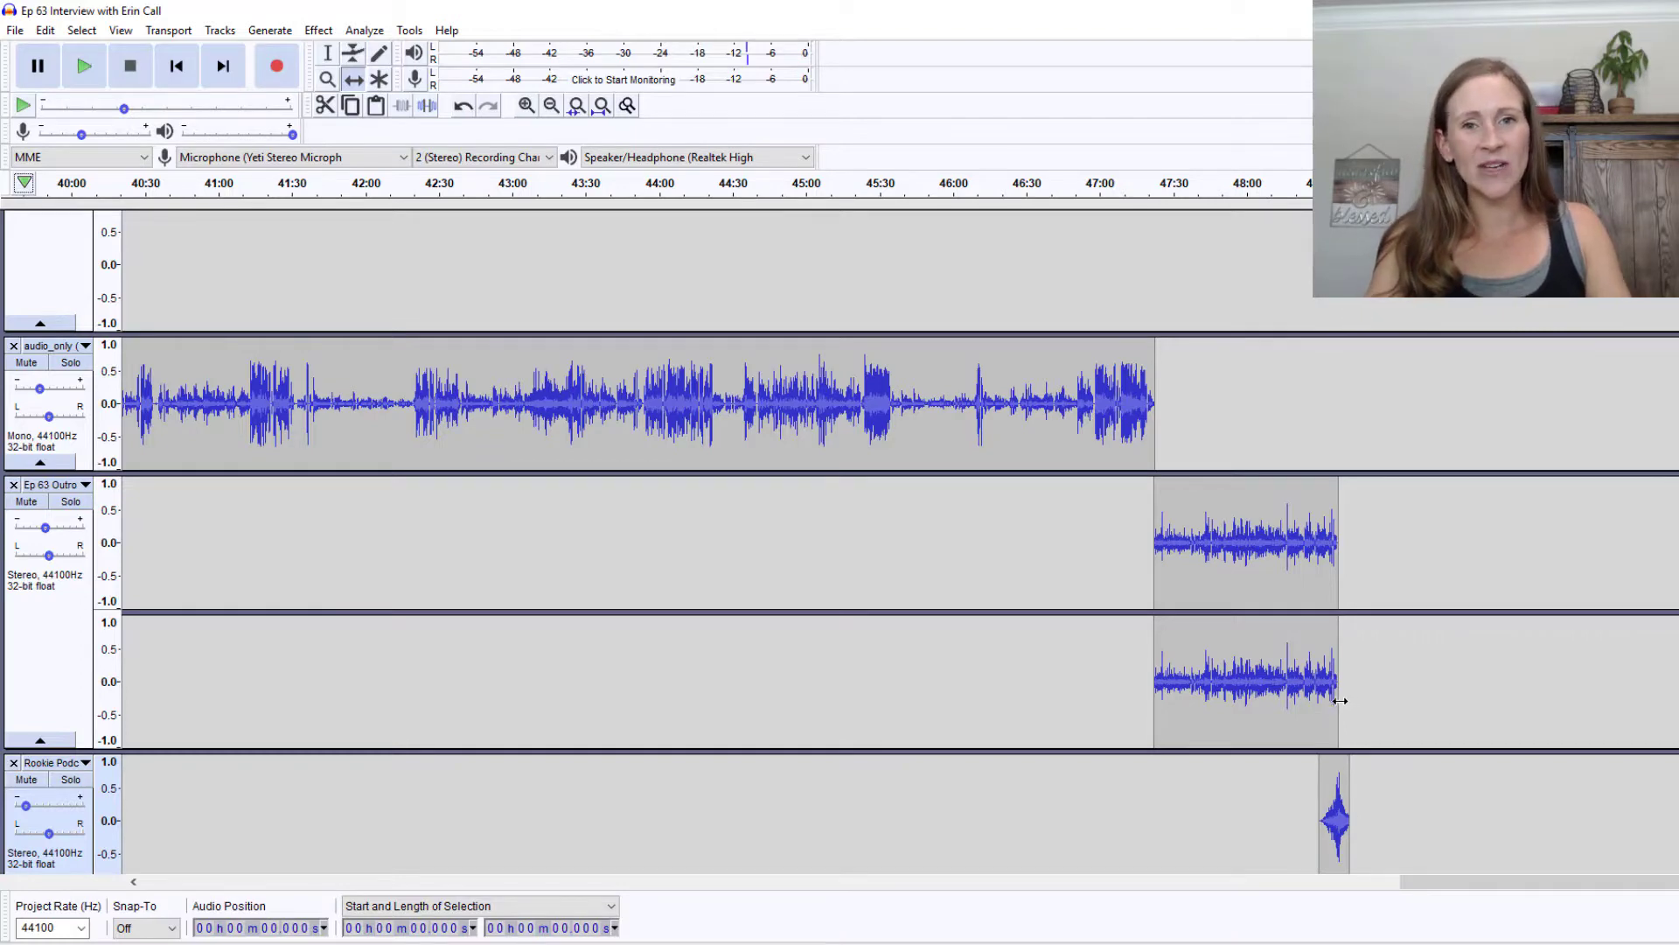
{"action": "scroll", "coordinate": [1340, 701], "scroll_direction": "down", "scroll_amount": 3}
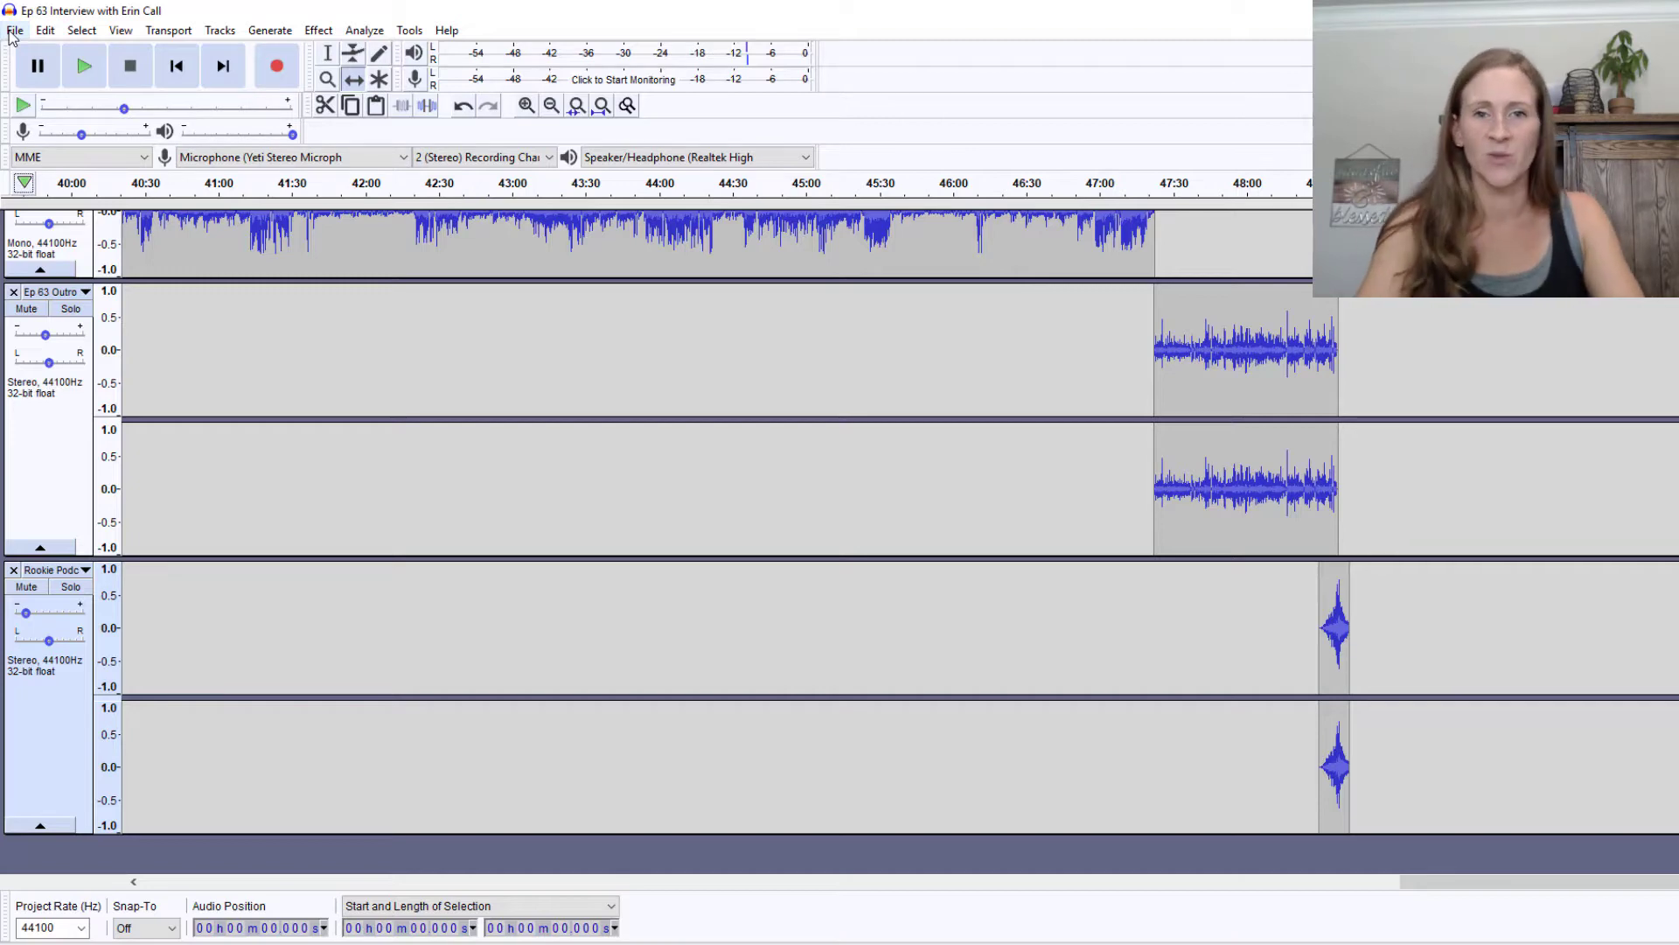
Save the Audacity project via File > Save Project
{"action": "left_click", "coordinate": [14, 31]}
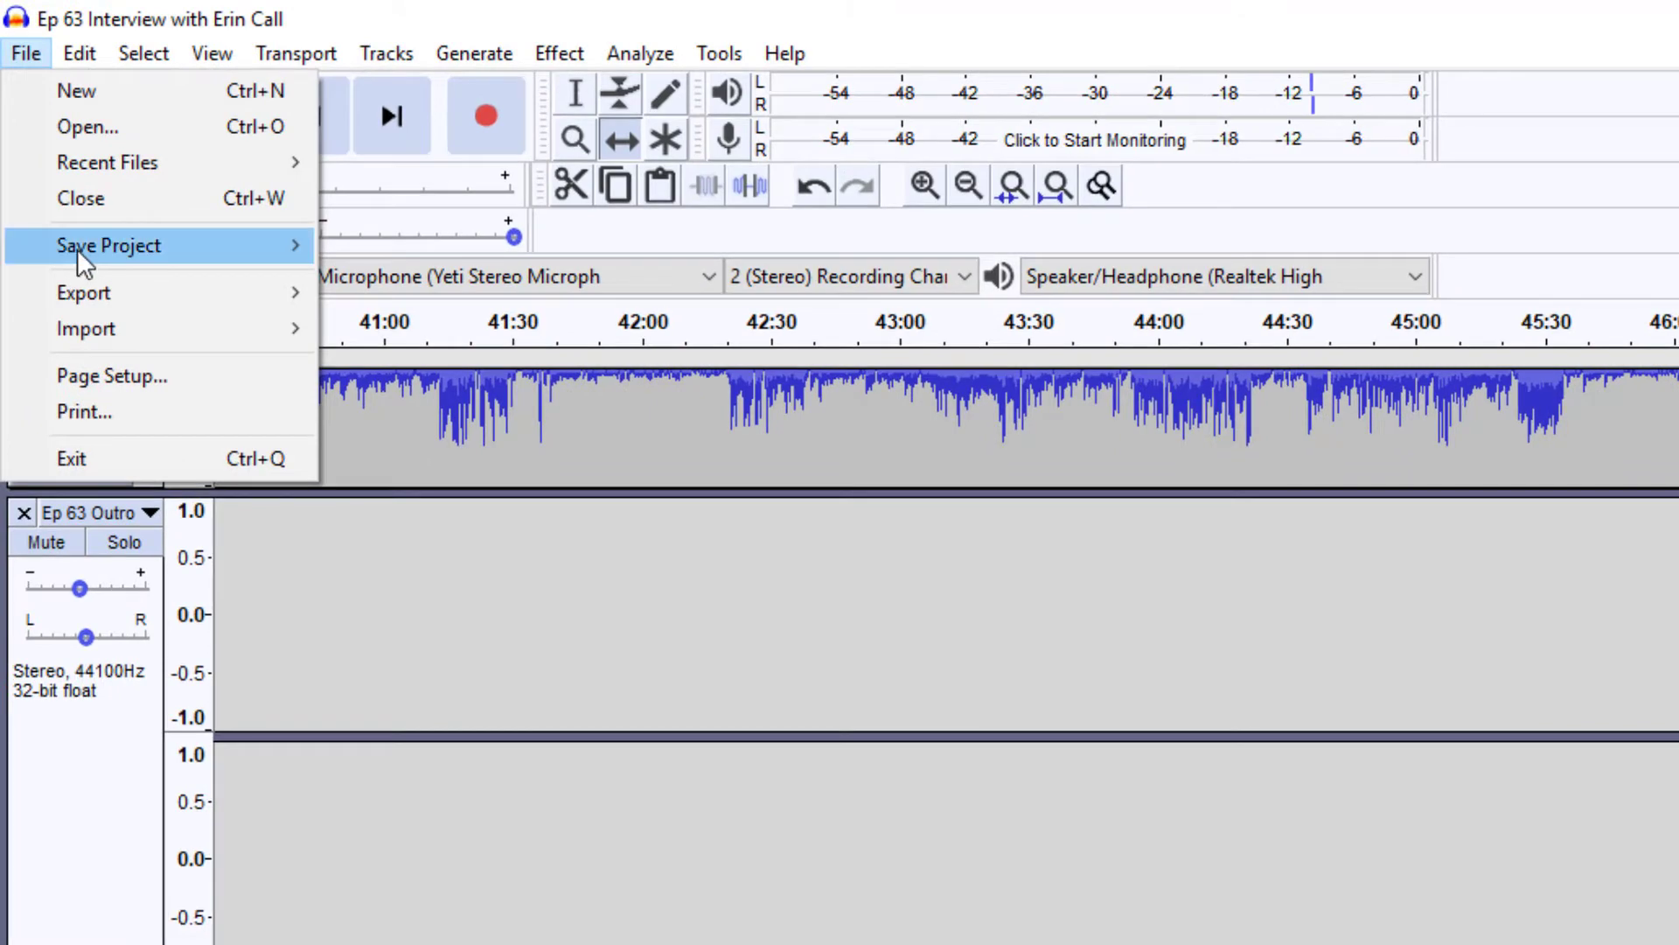
{"action": "mouse_move", "coordinate": [77, 248]}
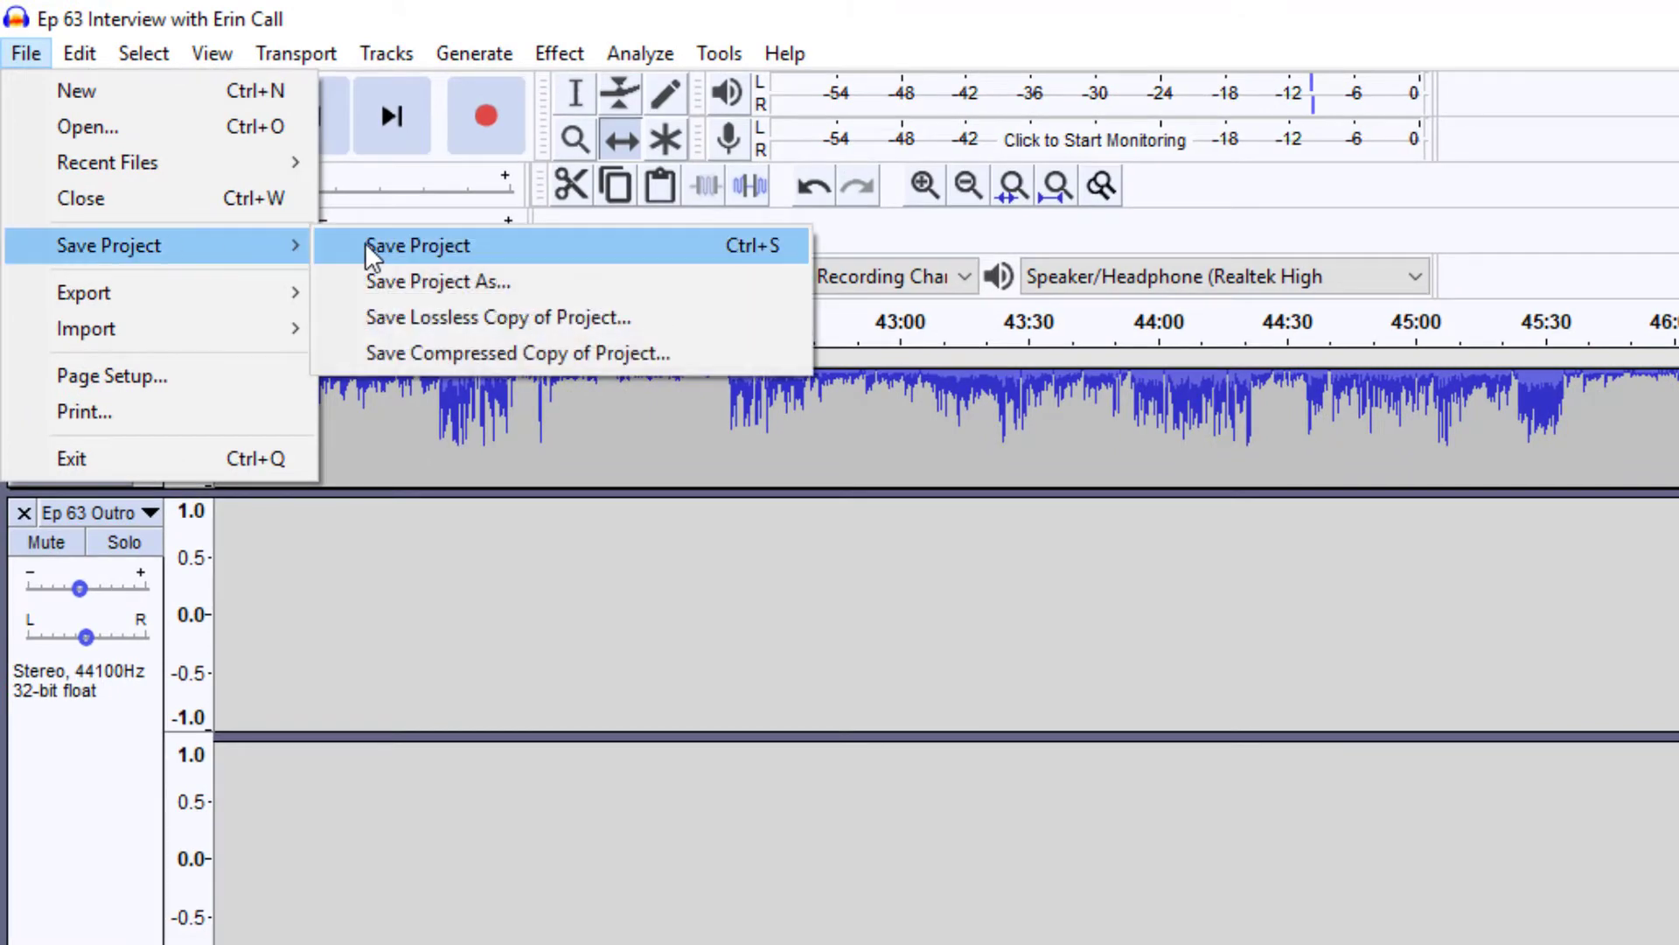
{"action": "left_click", "coordinate": [368, 244]}
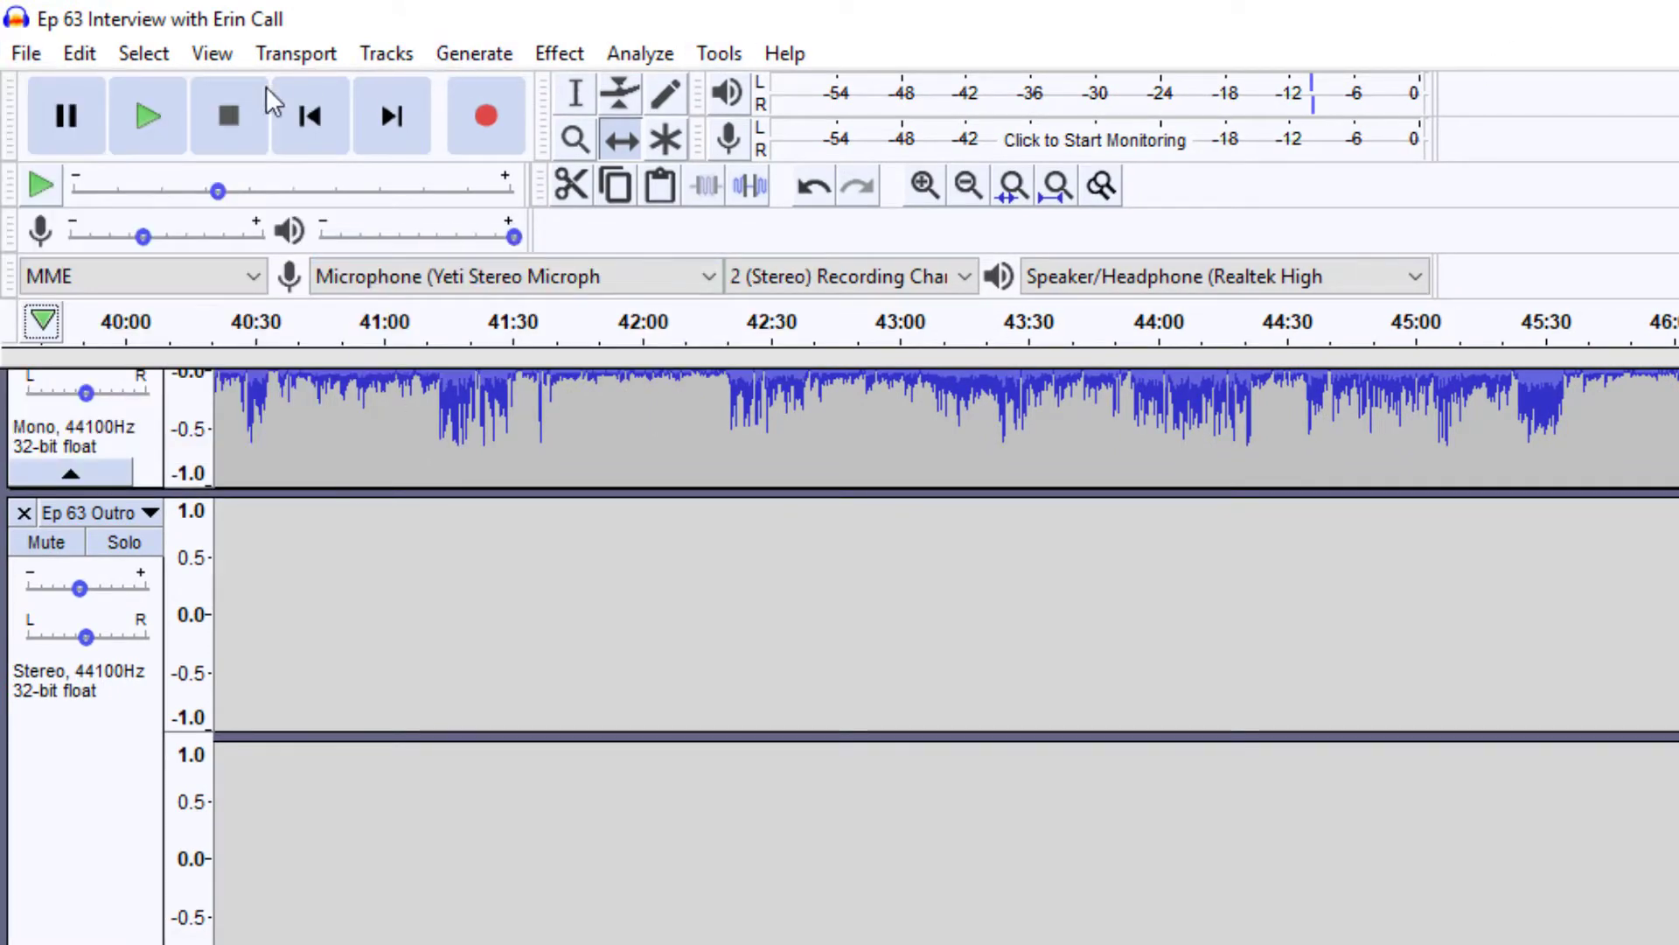
Export the episode as MP3, appending ' DEMO' to the episode file name
{"action": "left_click", "coordinate": [28, 54]}
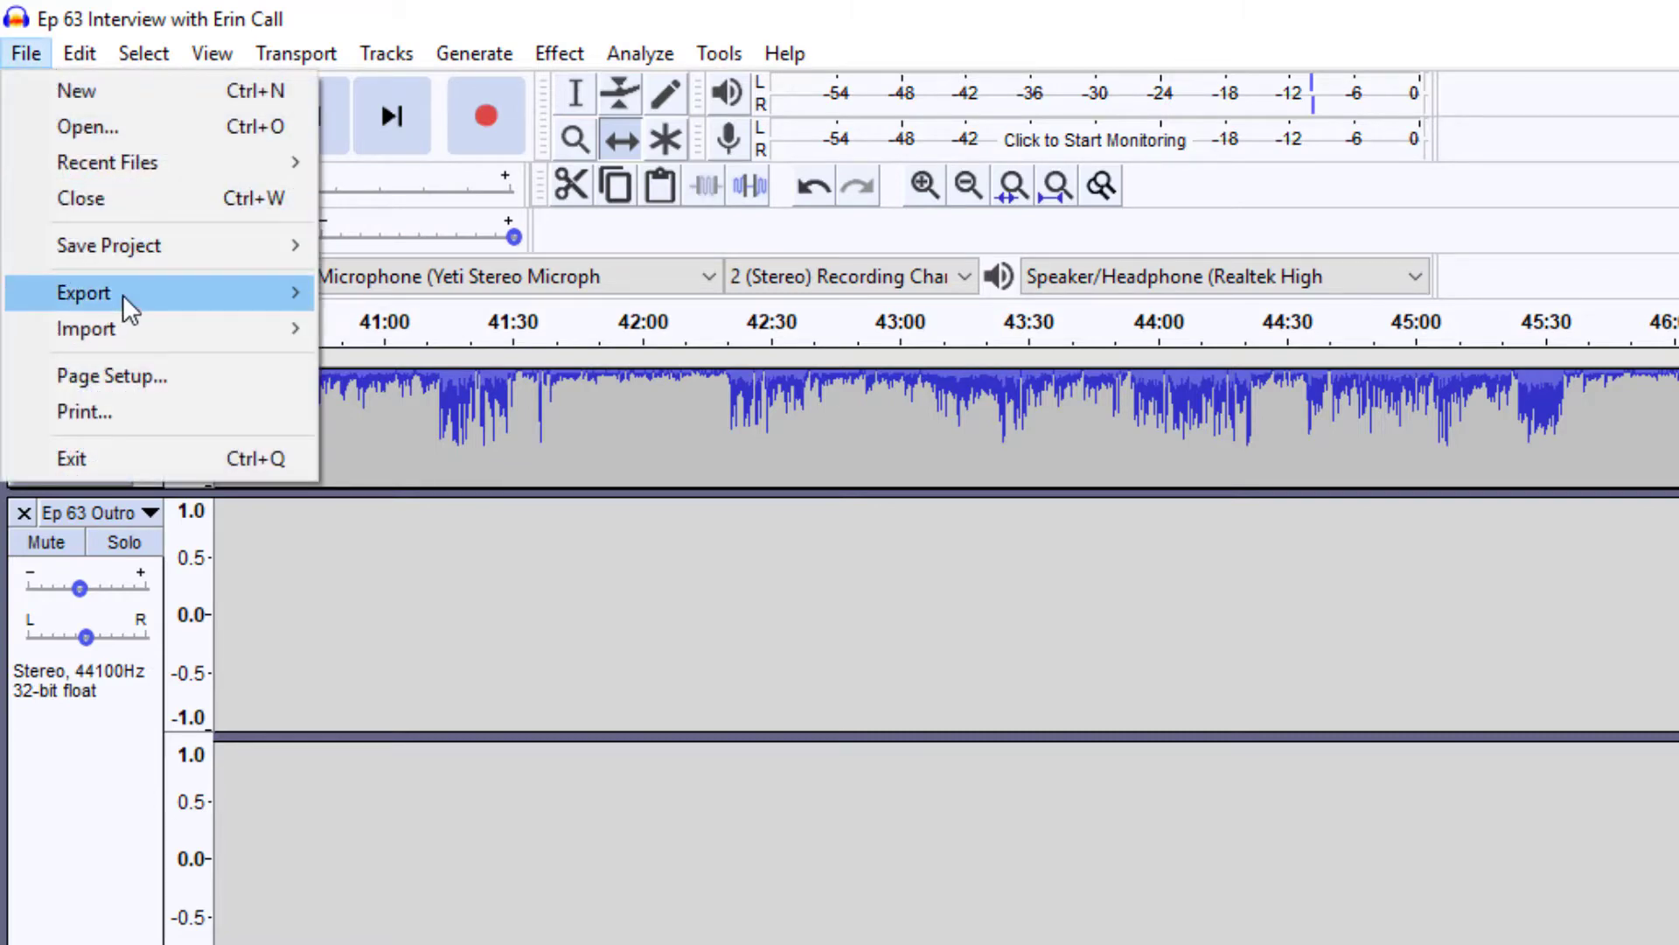
{"action": "mouse_move", "coordinate": [123, 294]}
{"action": "left_click", "coordinate": [434, 292]}
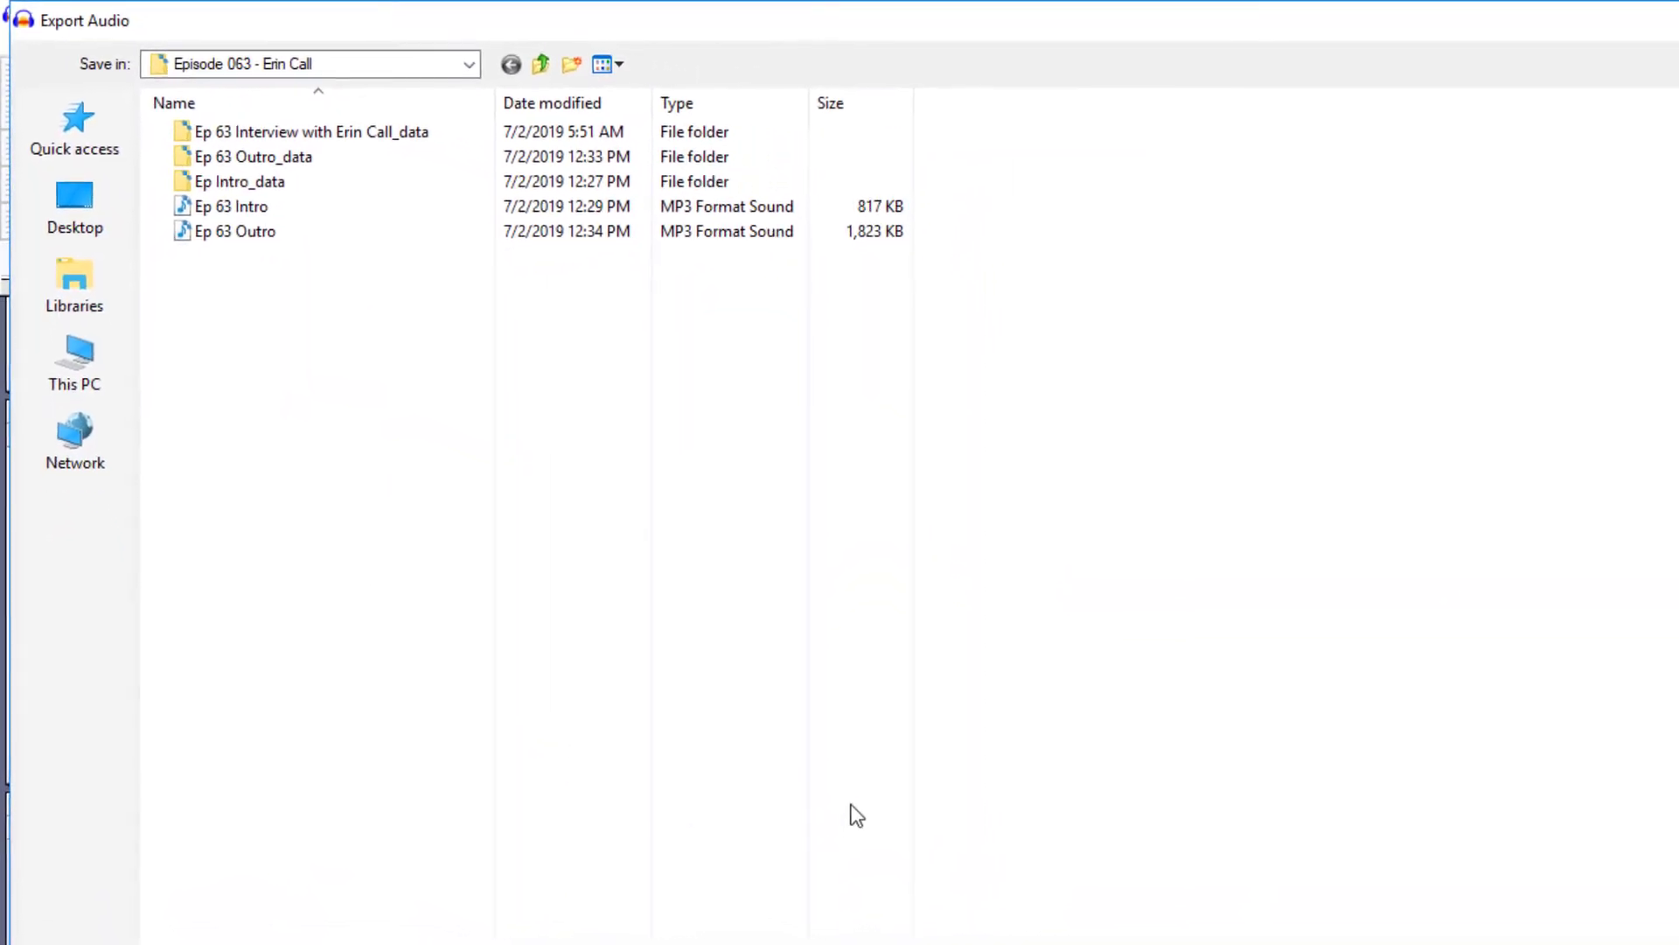
{"action": "left_click", "coordinate": [573, 936]}
{"action": "type", "text": "DEMO"}
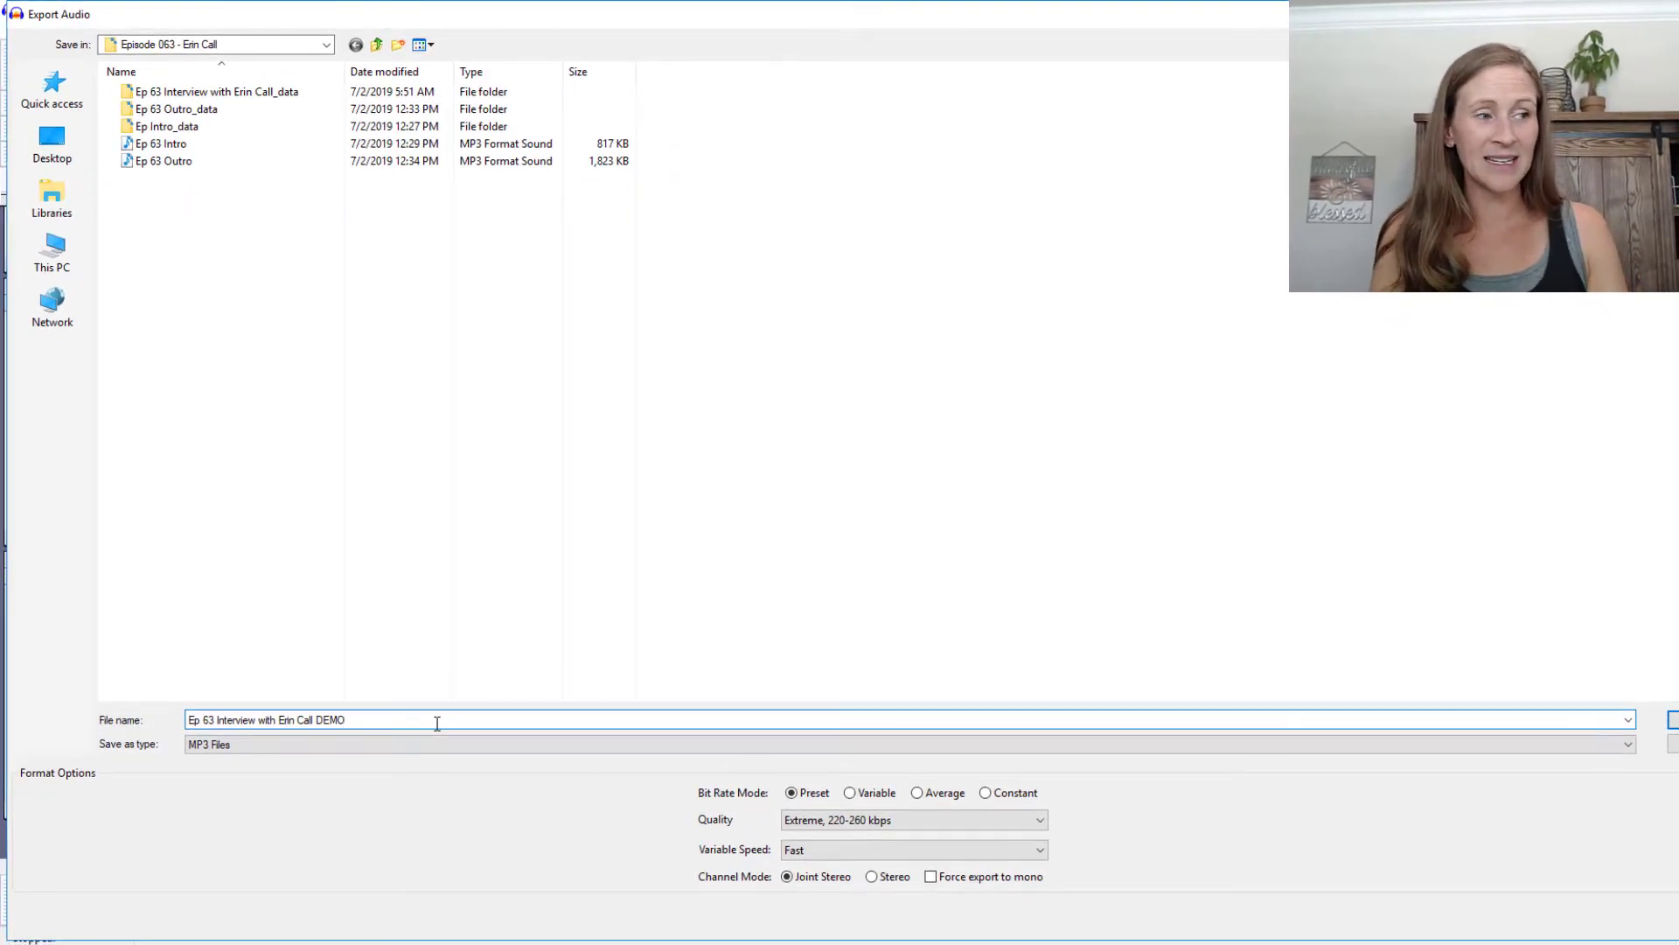
{"action": "key", "text": "Return"}
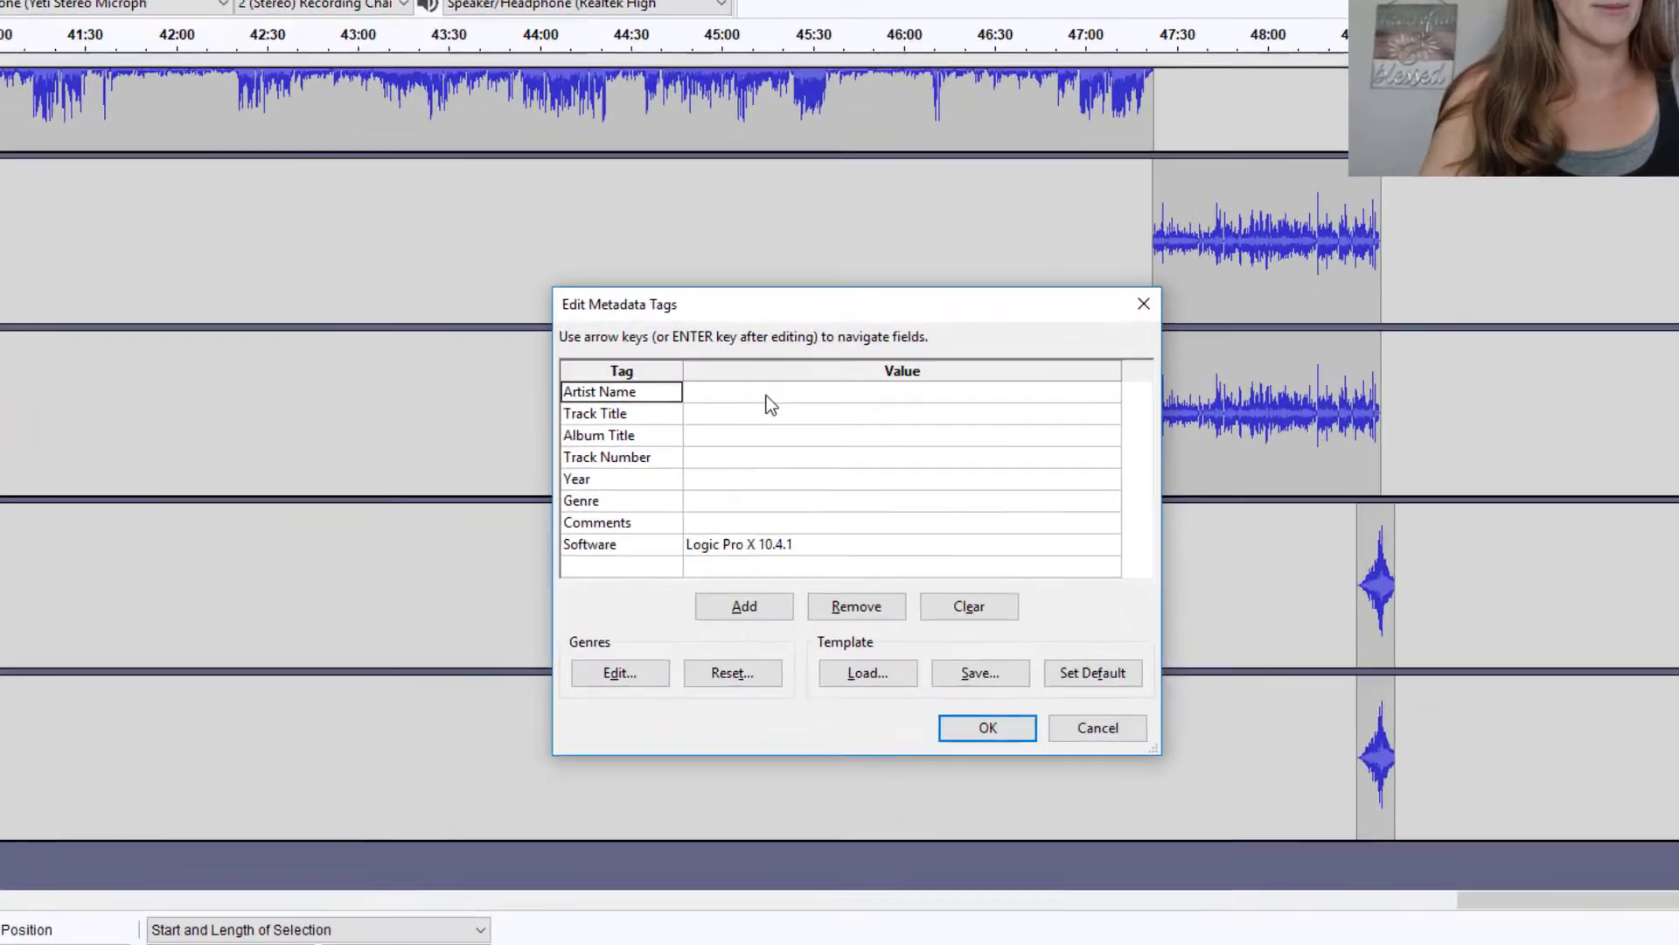
Tag the MP3 with artist and album 'The Proffitt Podcast' and the interview's track title
{"action": "left_click", "coordinate": [766, 395]}
{"action": "type", "text": "Th"}
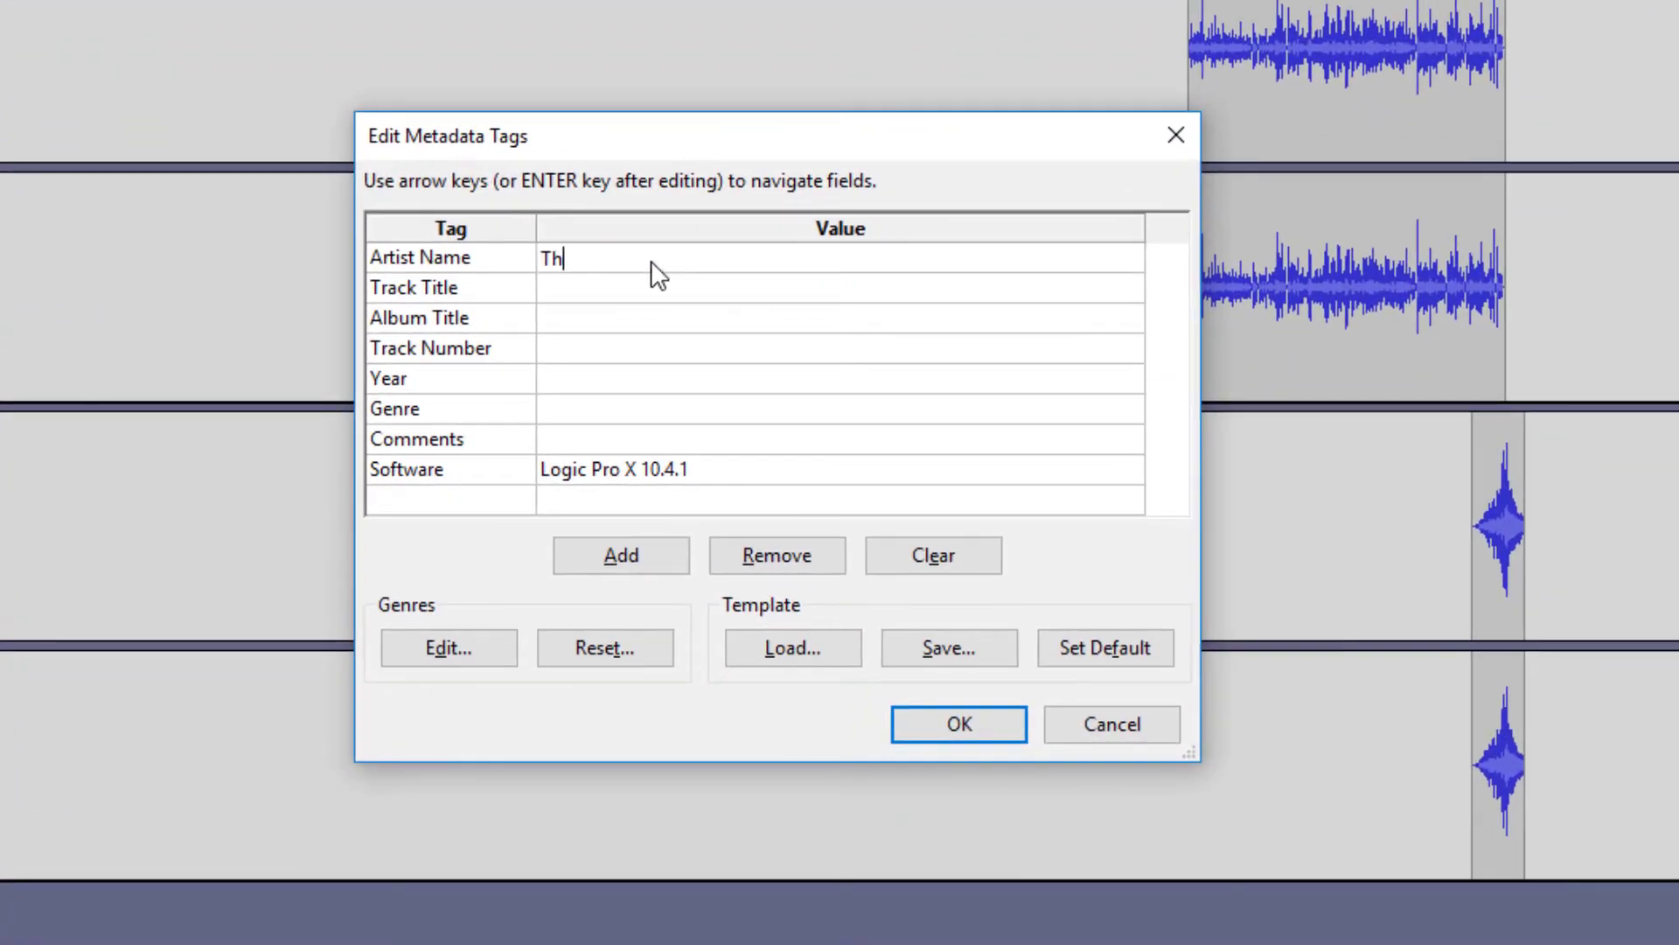
{"action": "type", "text": "e Proffitt "}
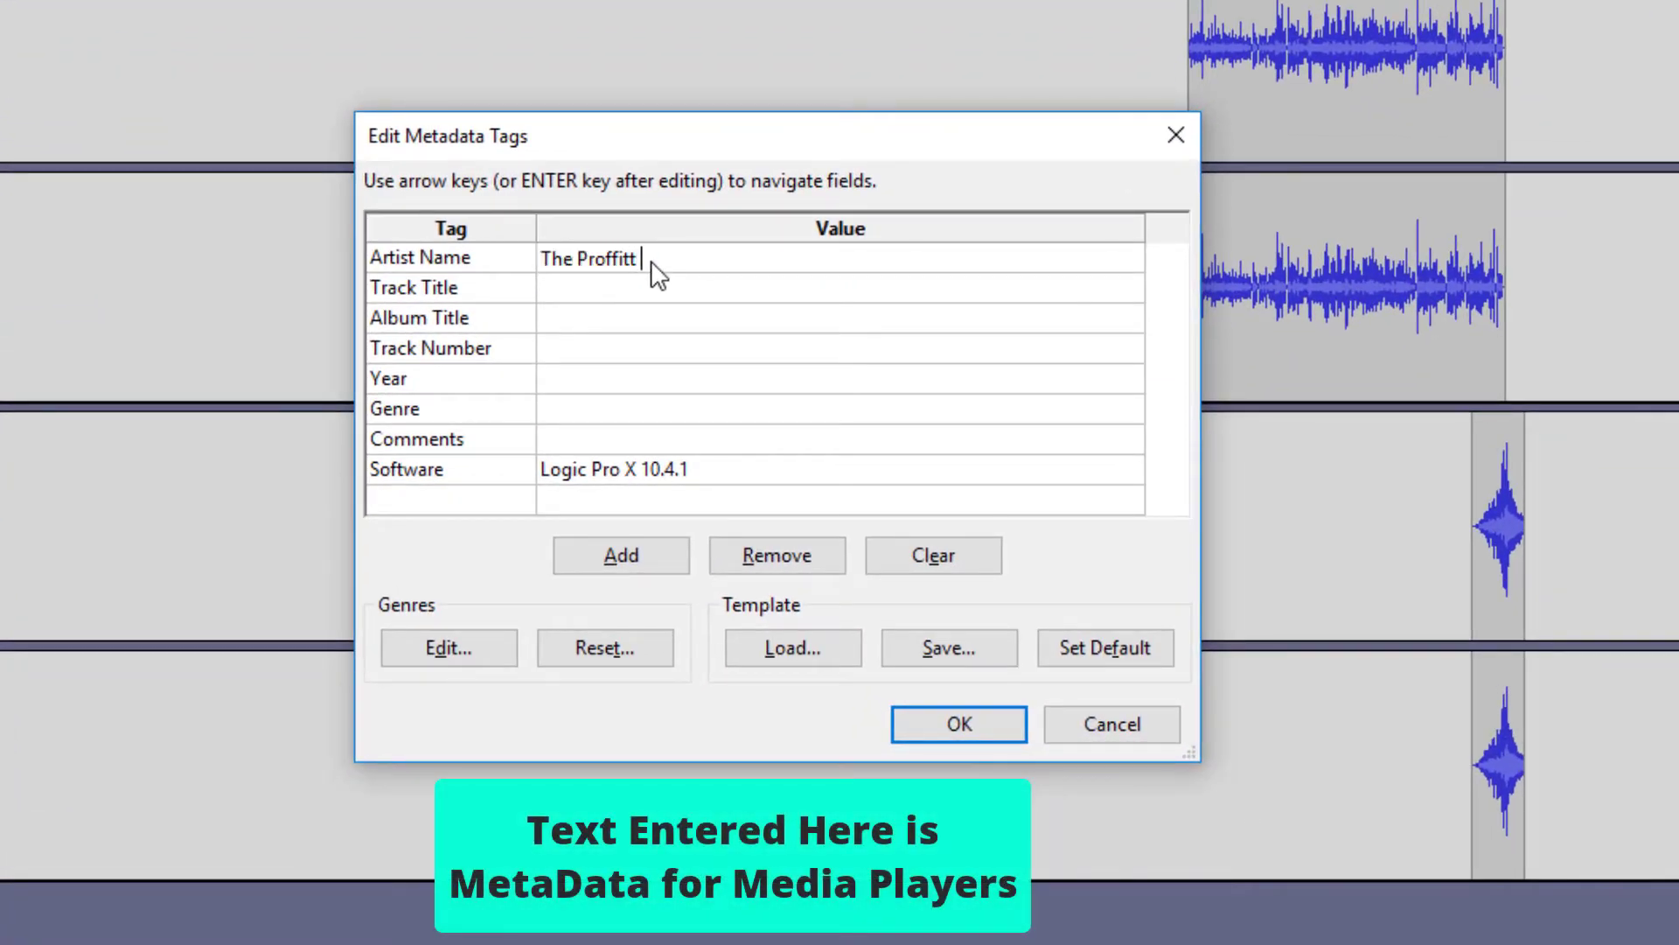
{"action": "type", "text": "Podcast"}
{"action": "key", "text": "Return"}
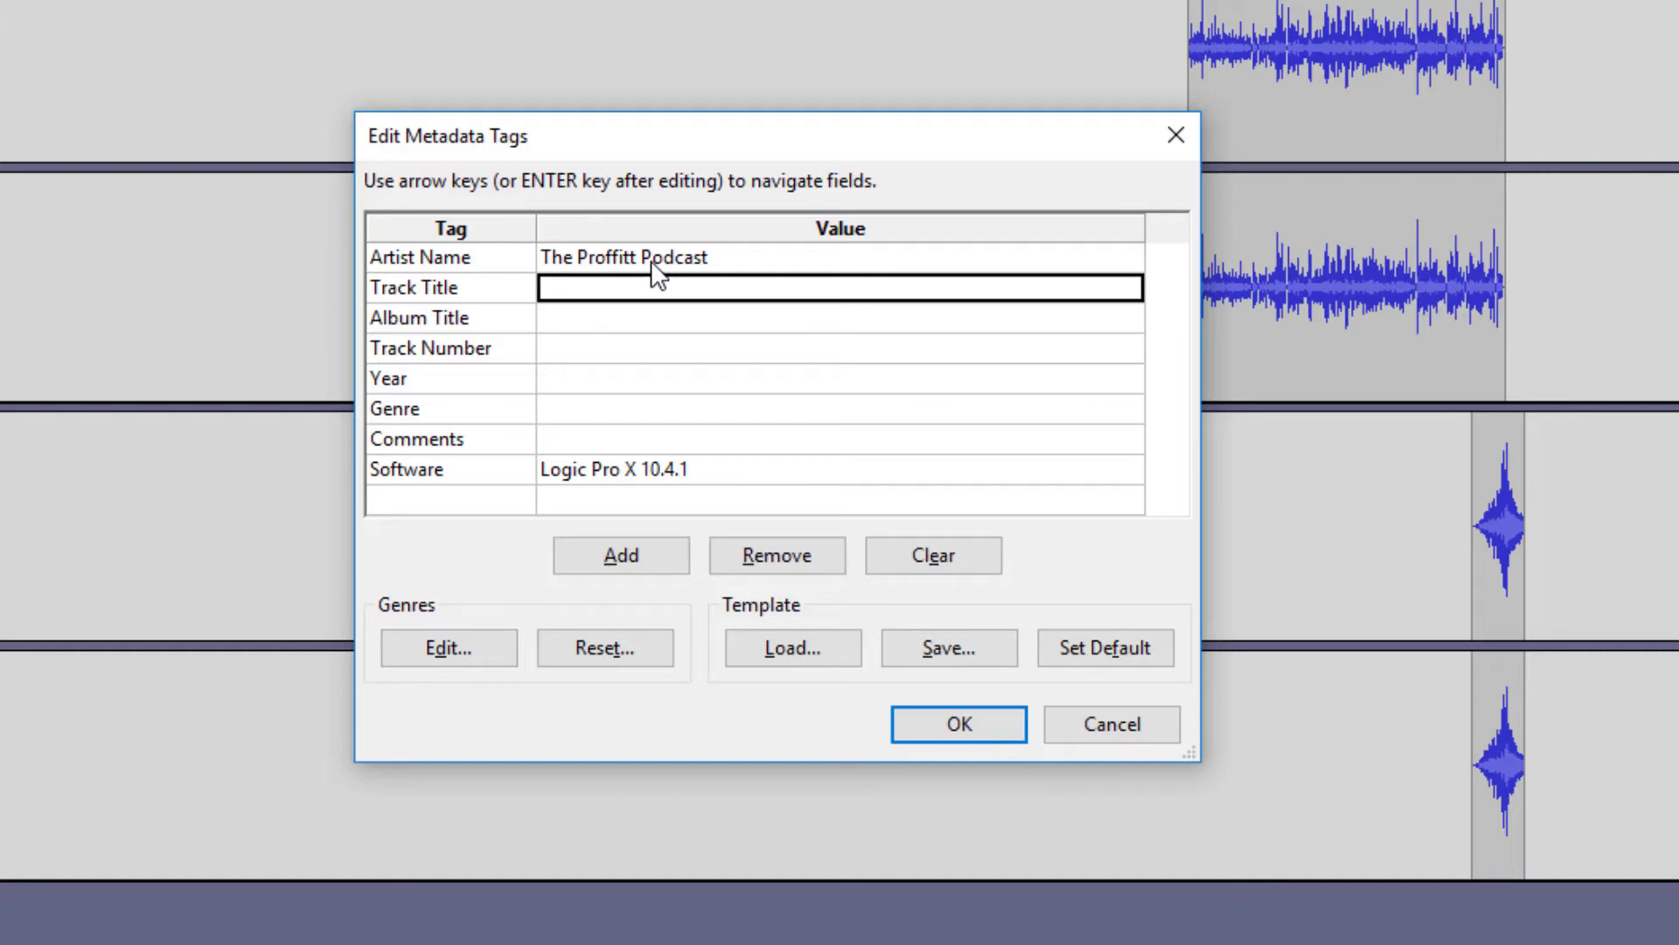
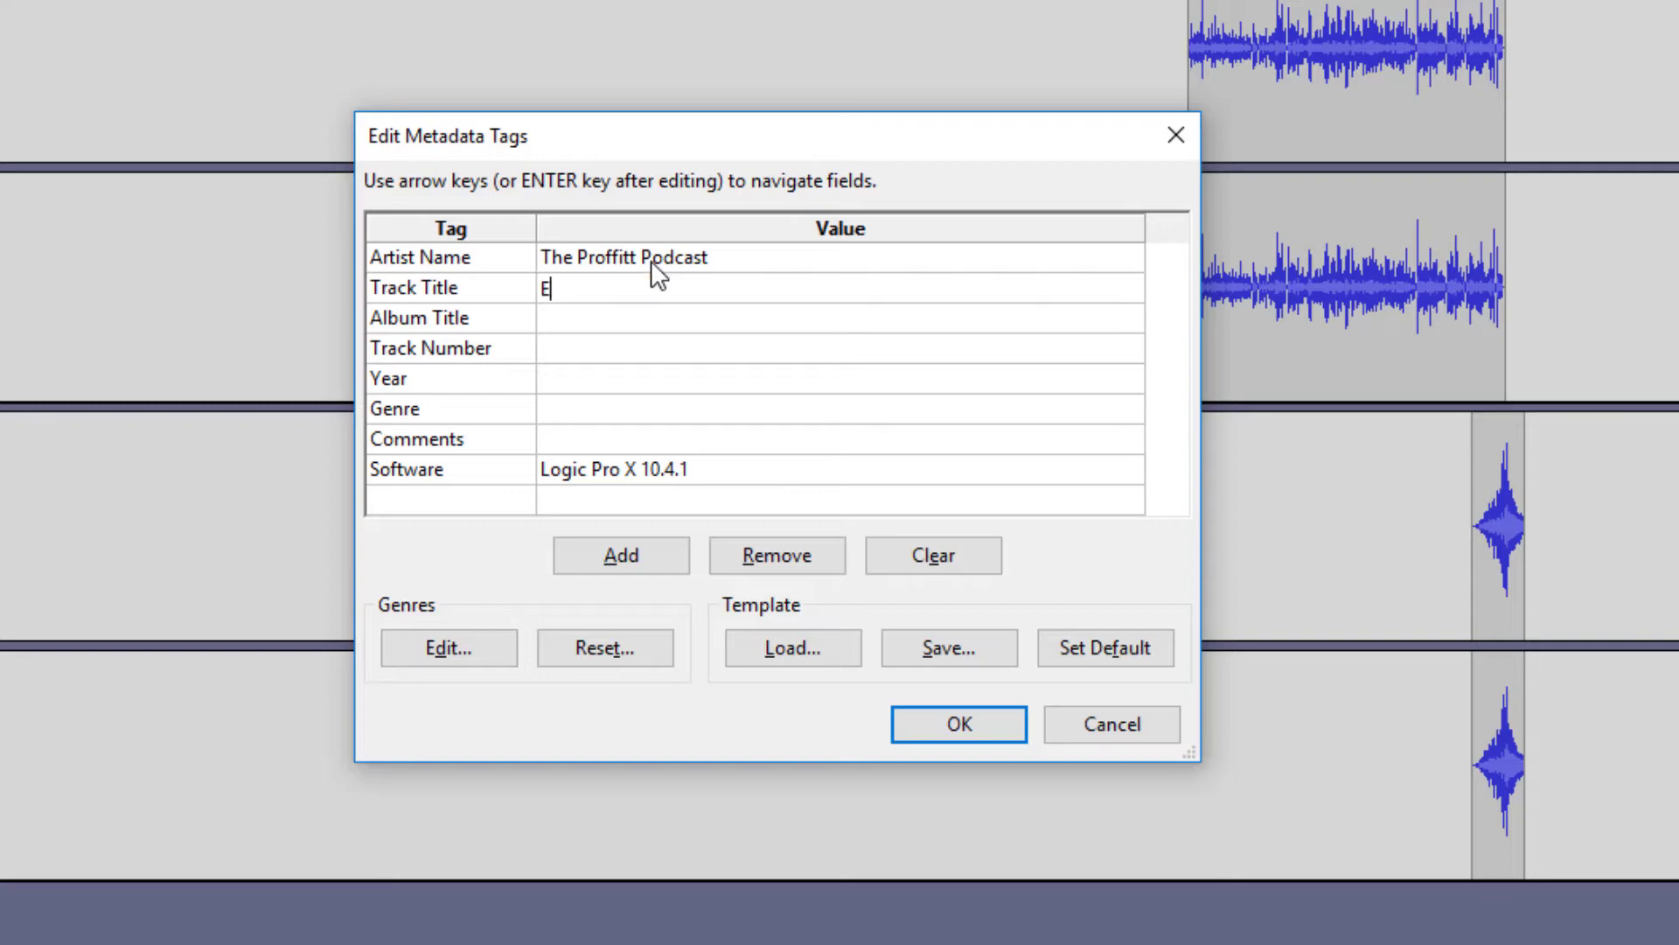
{"action": "key", "text": "Return"}
{"action": "type", "text": "The POroff"}
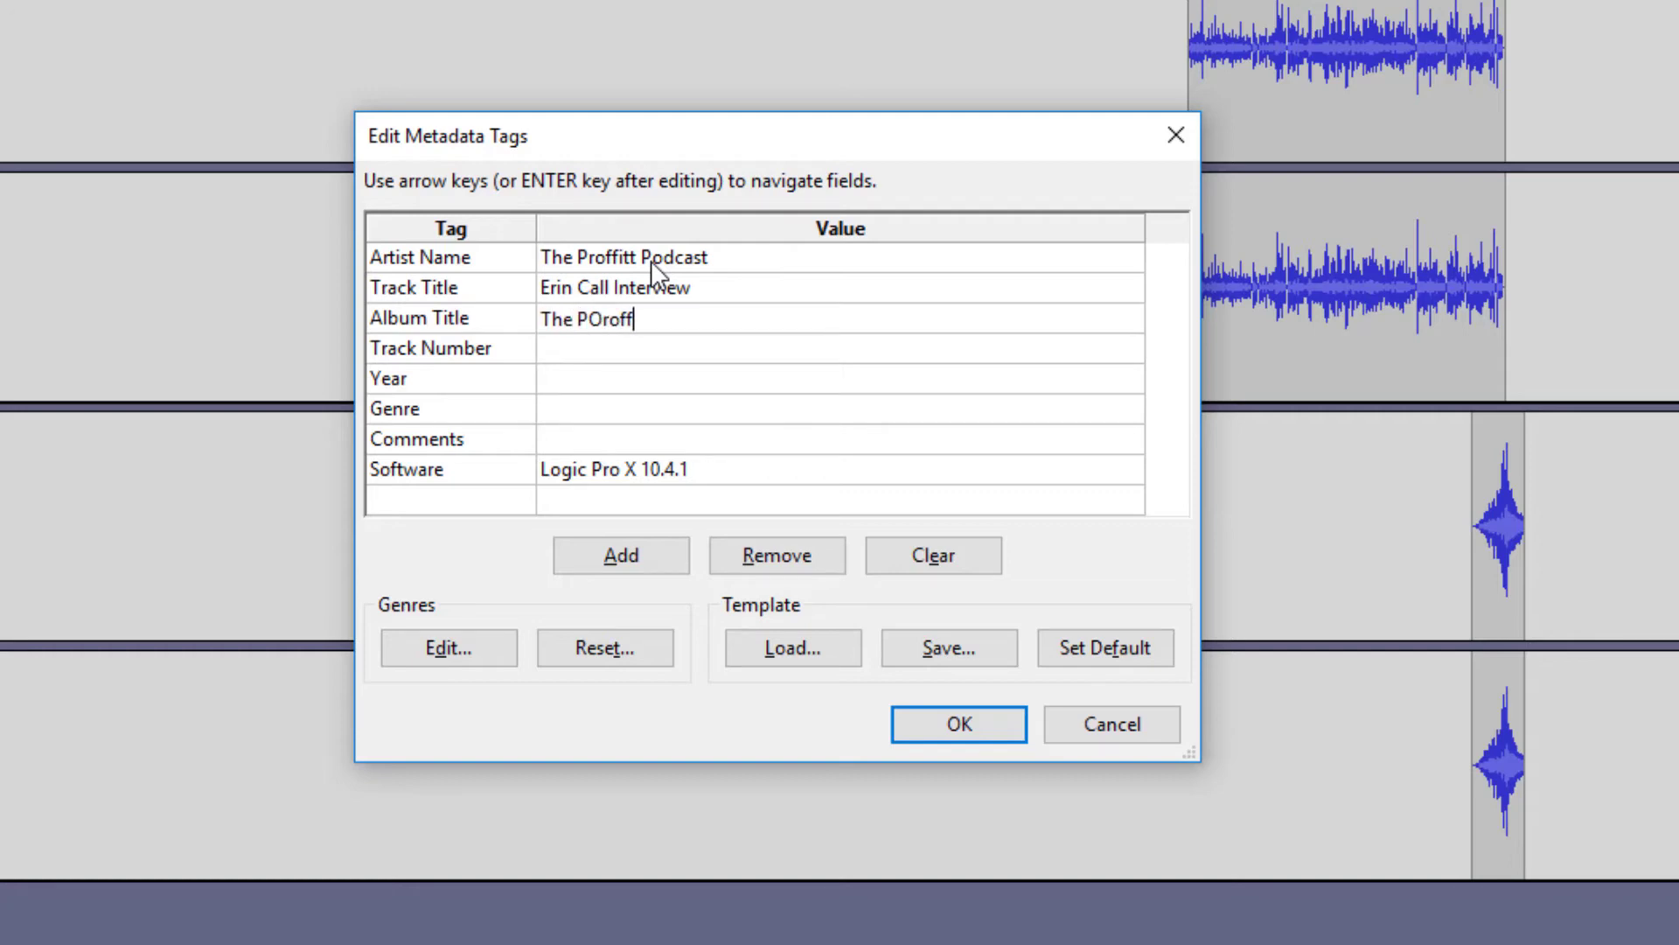
{"action": "type", "text": "itt"}
{"action": "key", "text": "BackSpace"}
{"action": "key", "text": "BackSpace"}
{"action": "key", "text": "BackSpace"}
{"action": "key", "text": "BackSpace"}
{"action": "key", "text": "BackSpace"}
{"action": "key", "text": "BackSpace"}
{"action": "key", "text": "BackSpace"}
{"action": "type", "text": "roffitt Podcast"}
{"action": "key", "text": "Return"}
Set track number 063, year 2019 and genre Podcast, then confirm to finish the export
{"action": "type", "text": "063"}
{"action": "key", "text": "Return"}
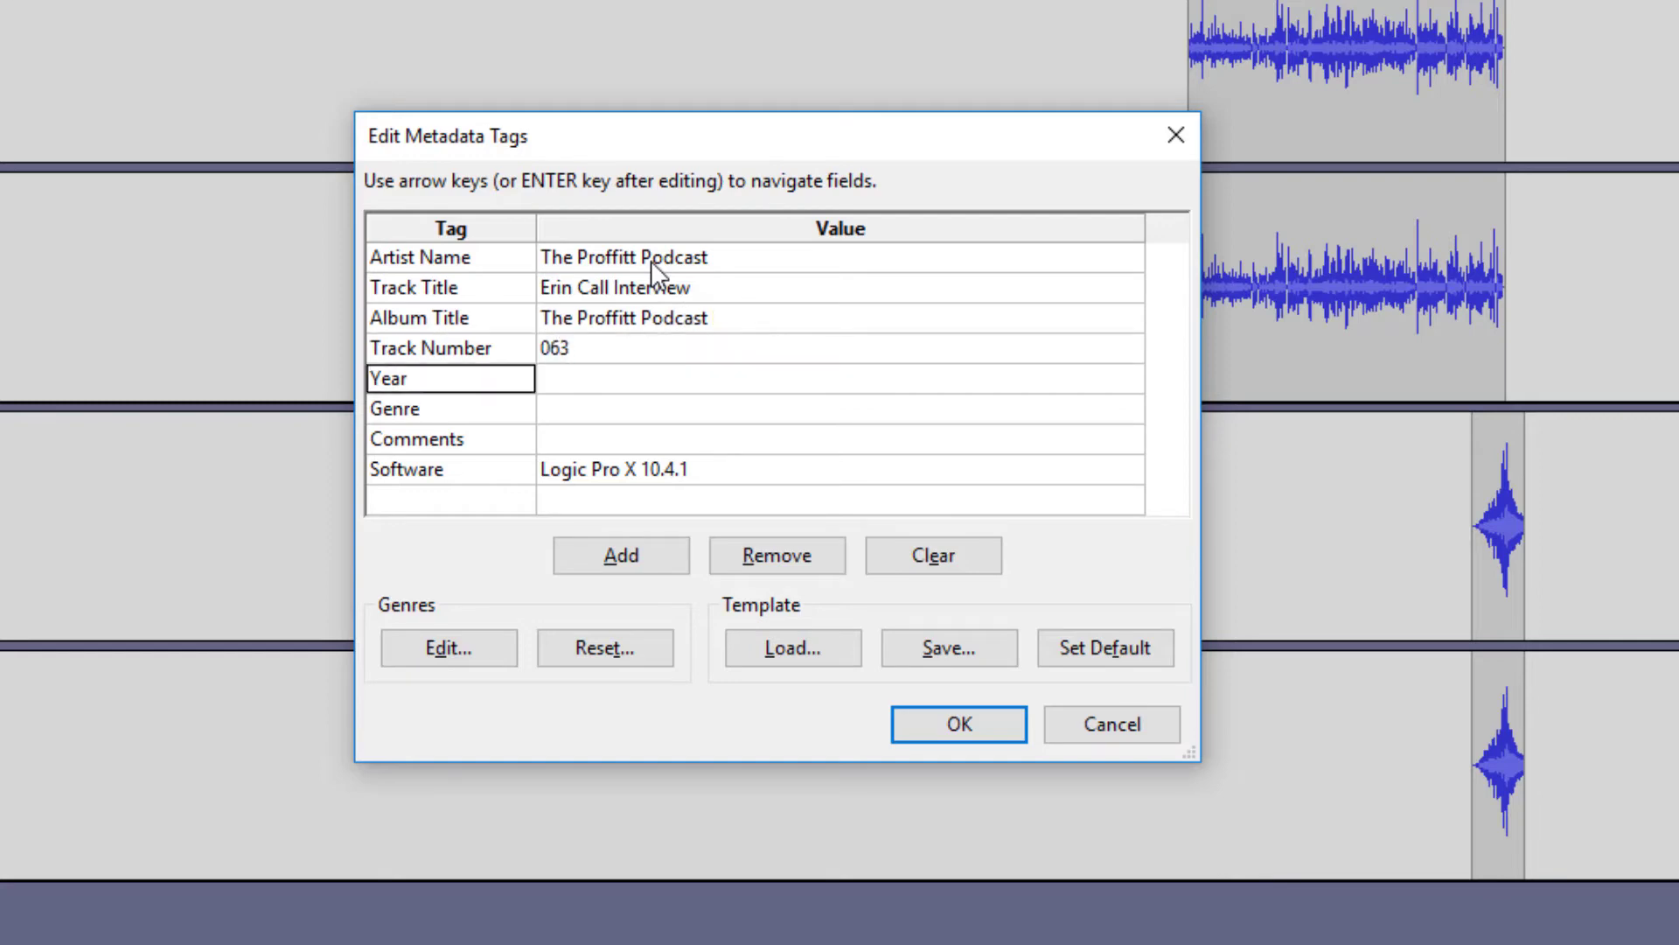
{"action": "key", "text": "Tab"}
{"action": "type", "text": "2019"}
{"action": "key", "text": "Return"}
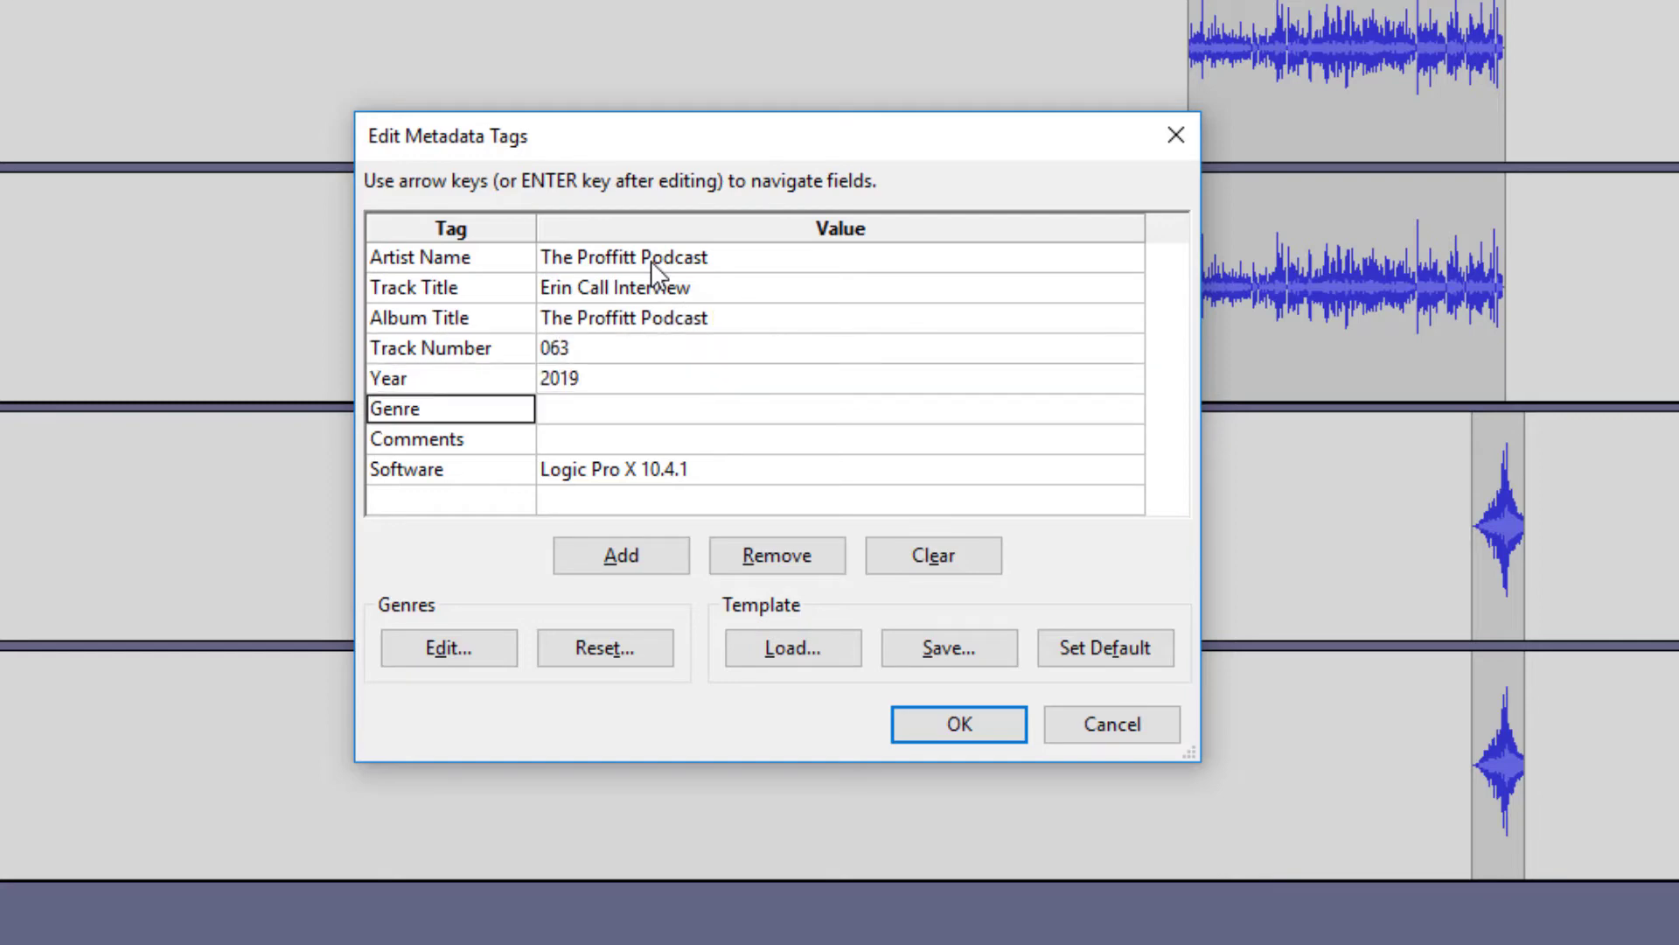
{"action": "key", "text": "Tab"}
{"action": "type", "text": "Podcast"}
{"action": "key", "text": "Return"}
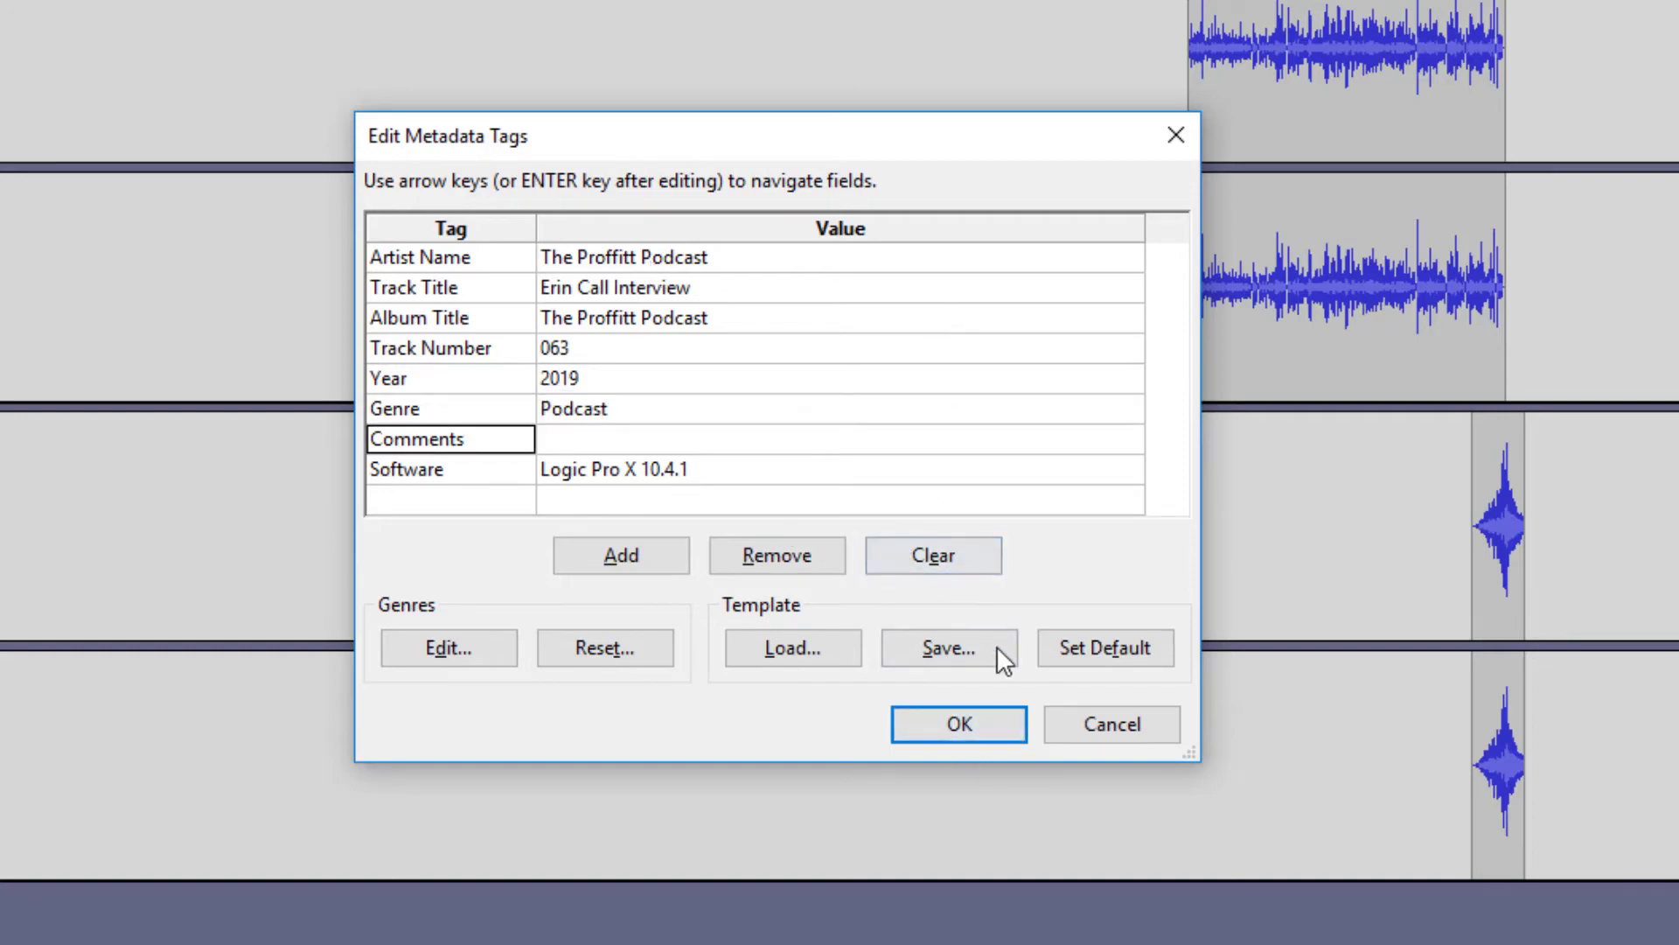
{"action": "left_click", "coordinate": [963, 722]}
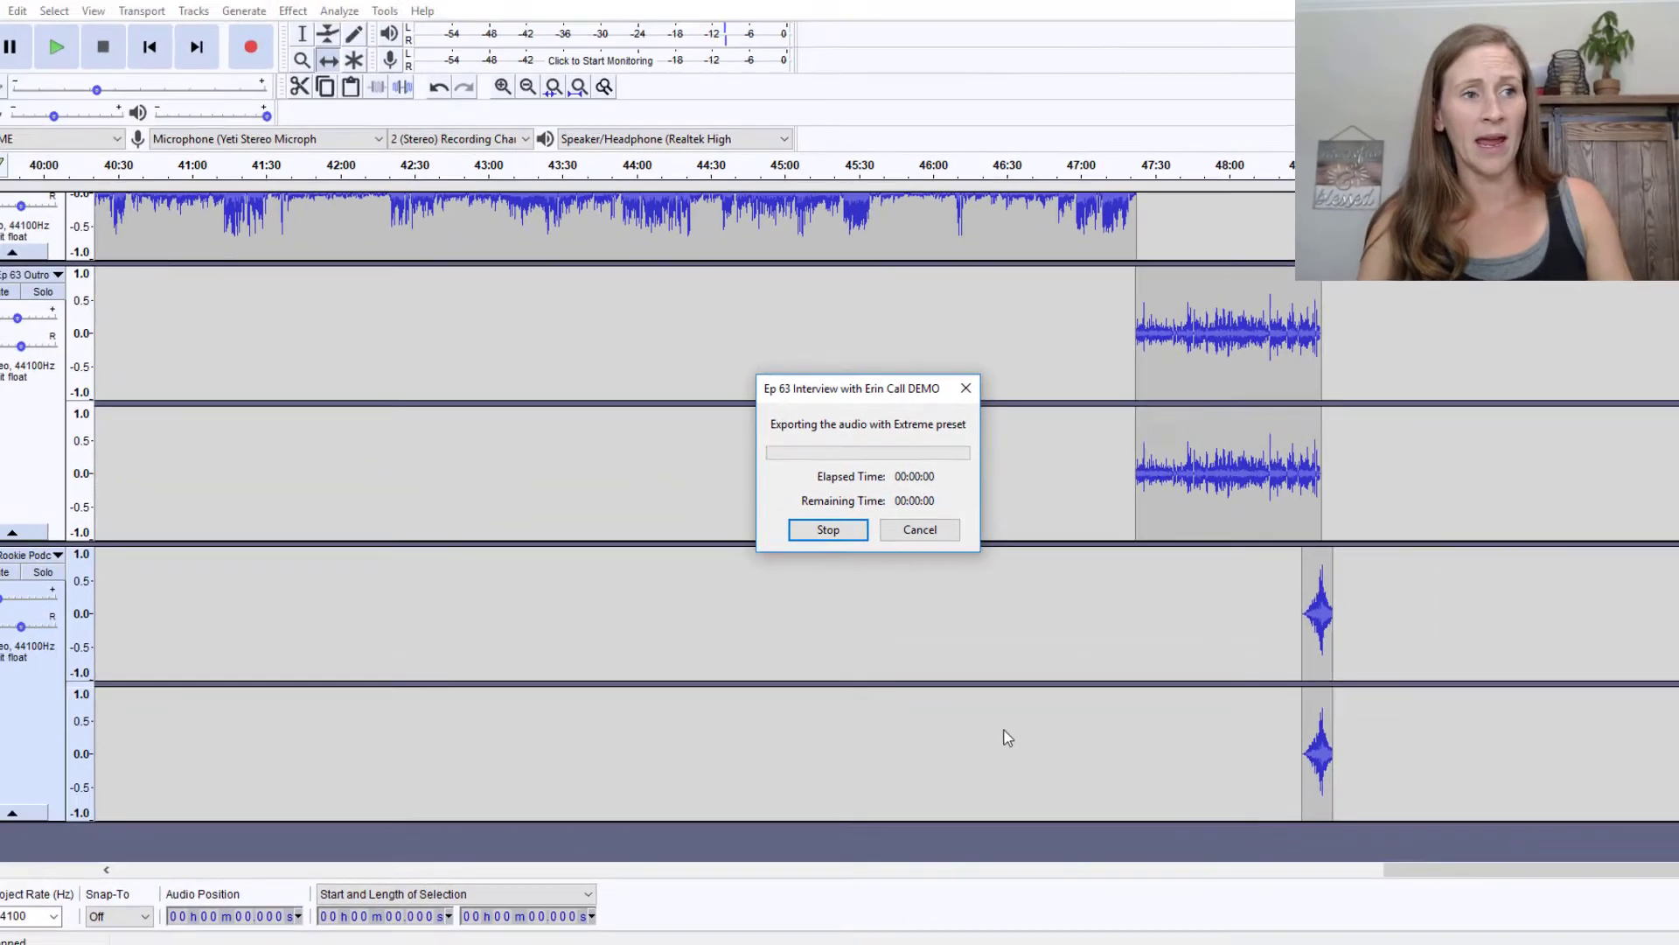